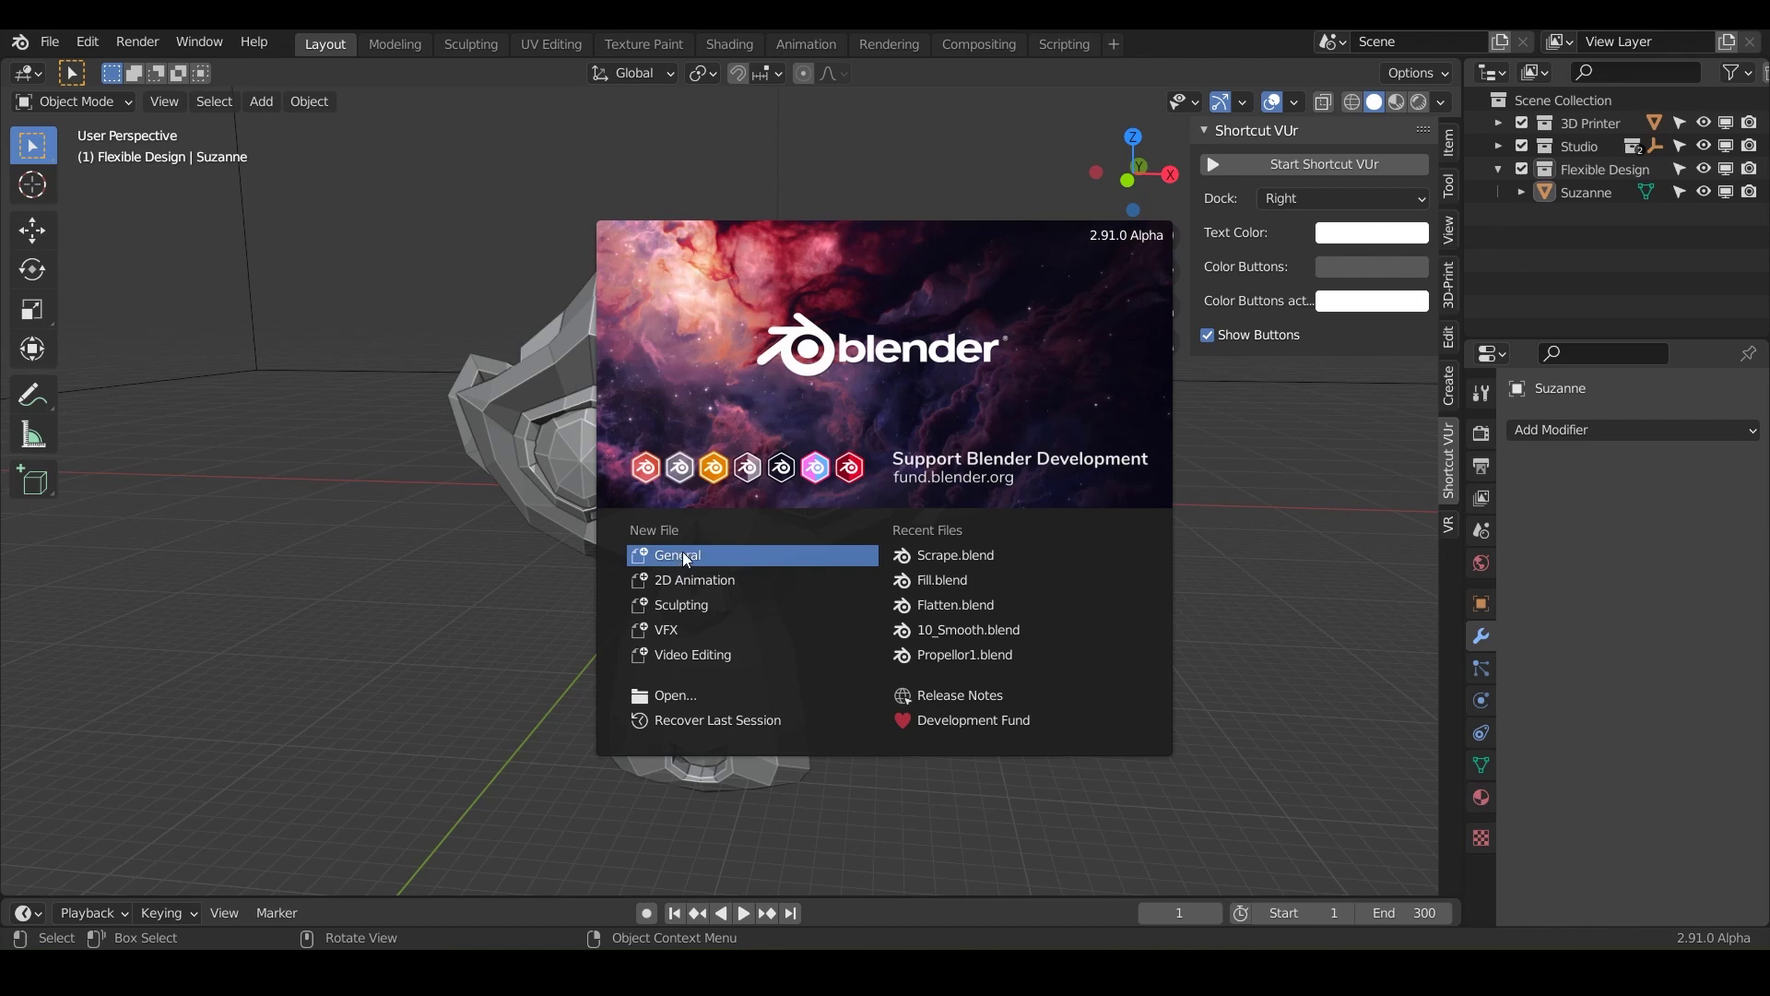
Dismiss the splash screen and save the scene as 14_Multi-Plane_Scrape.blend
key("Escape")
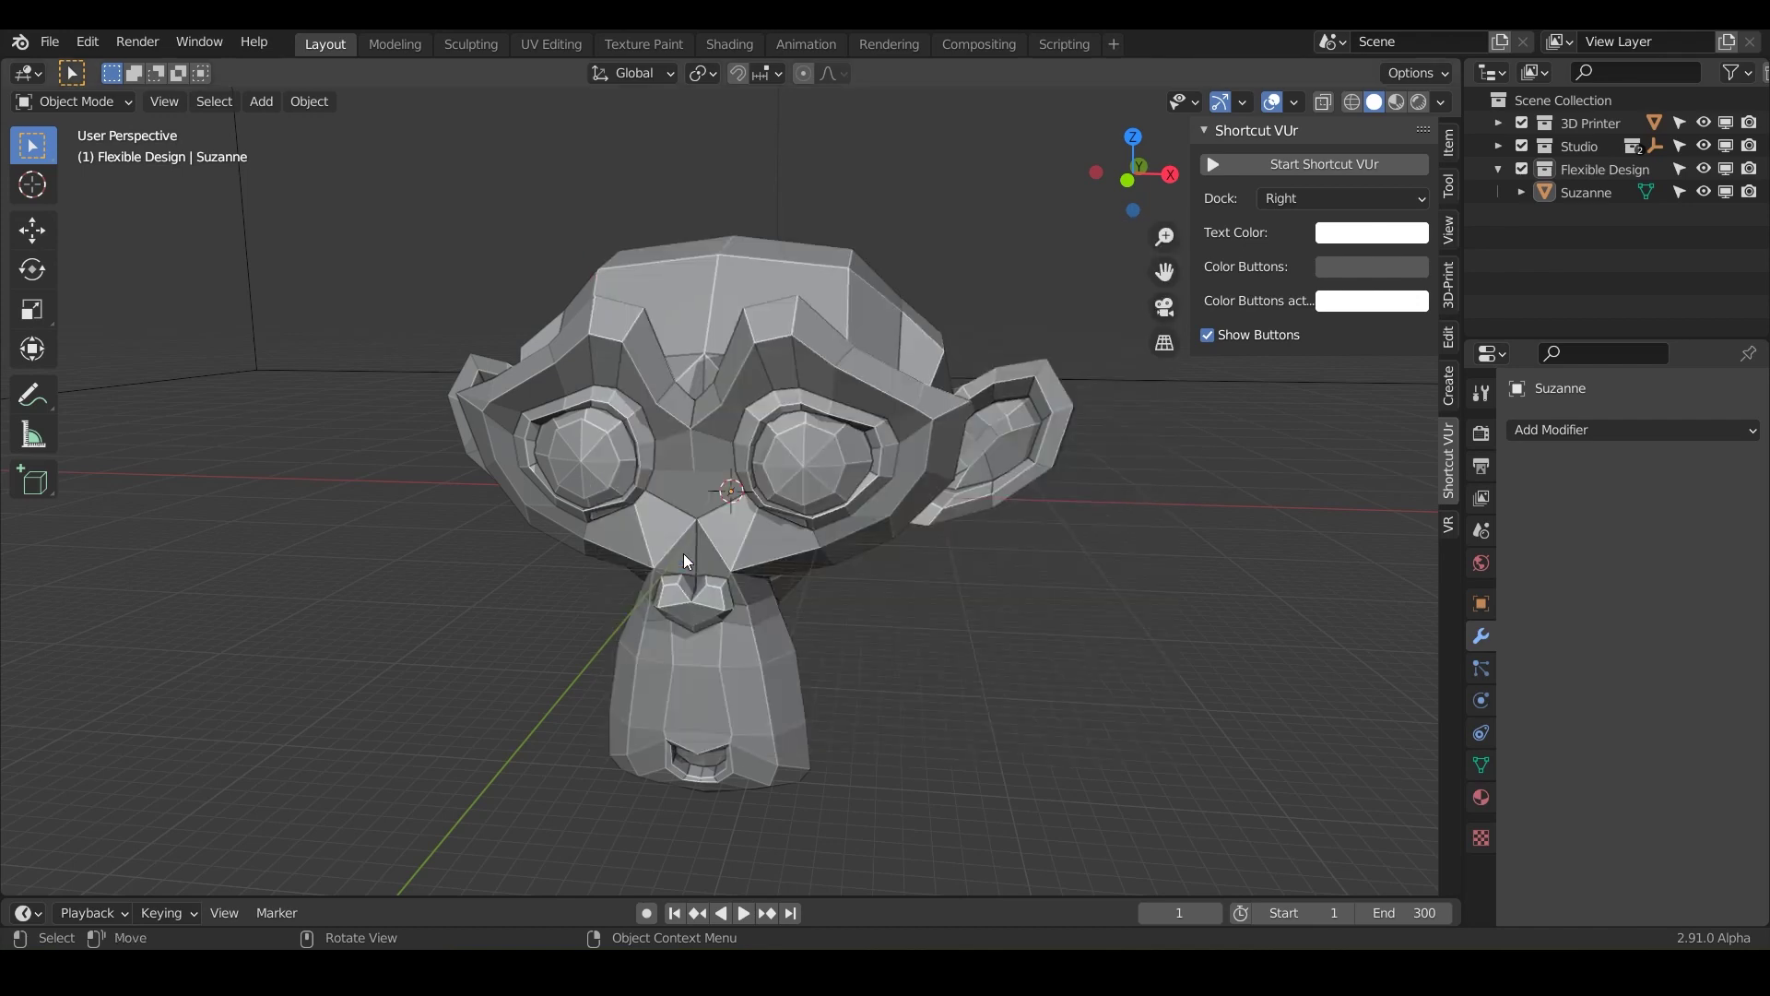
left_click(49, 42)
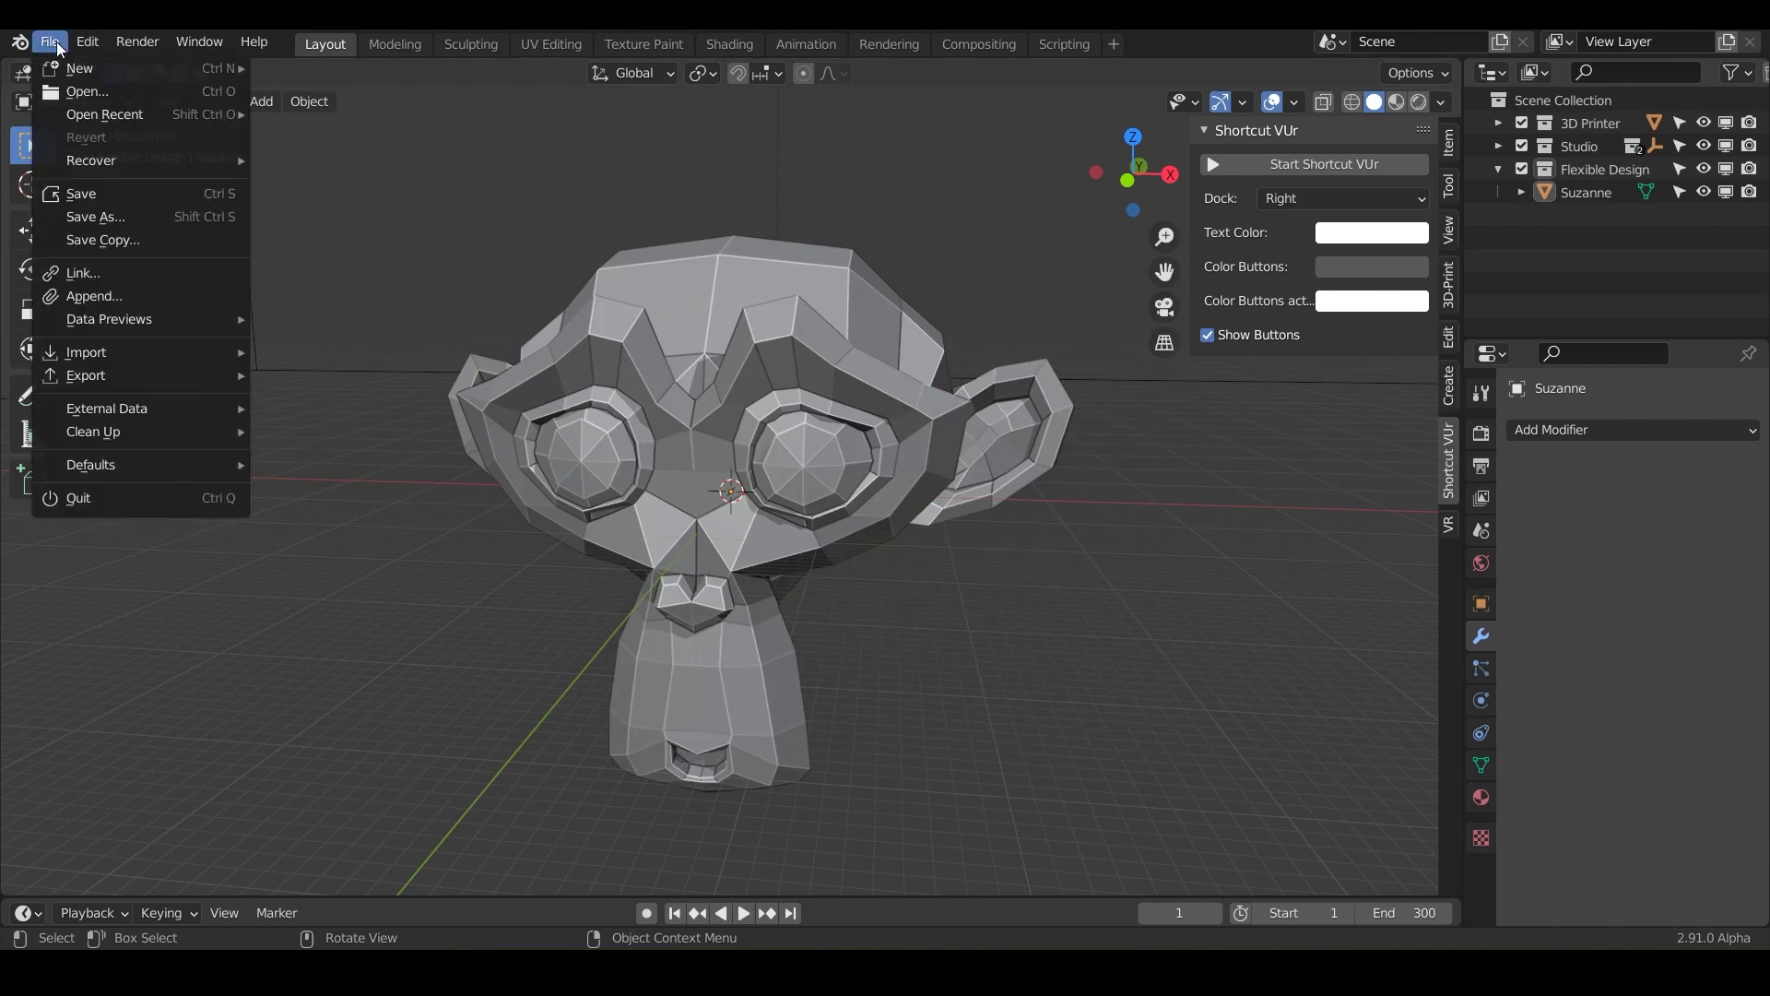
left_click(118, 213)
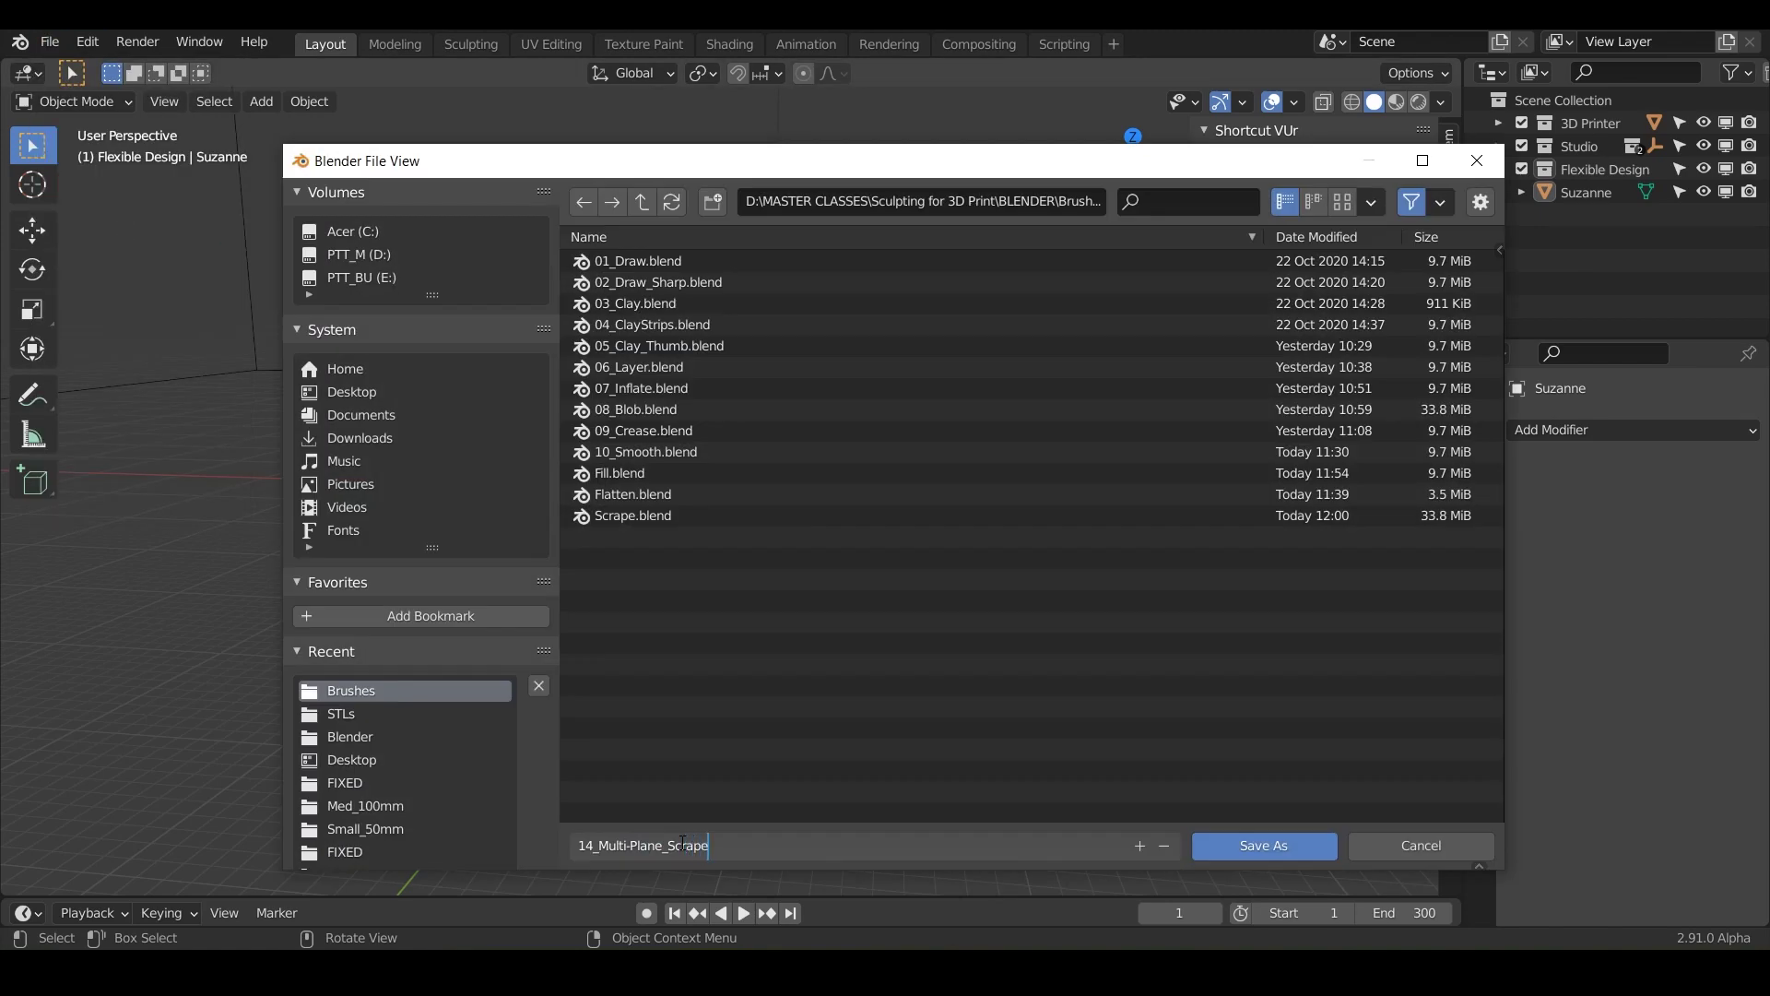
type("pe")
key("Return")
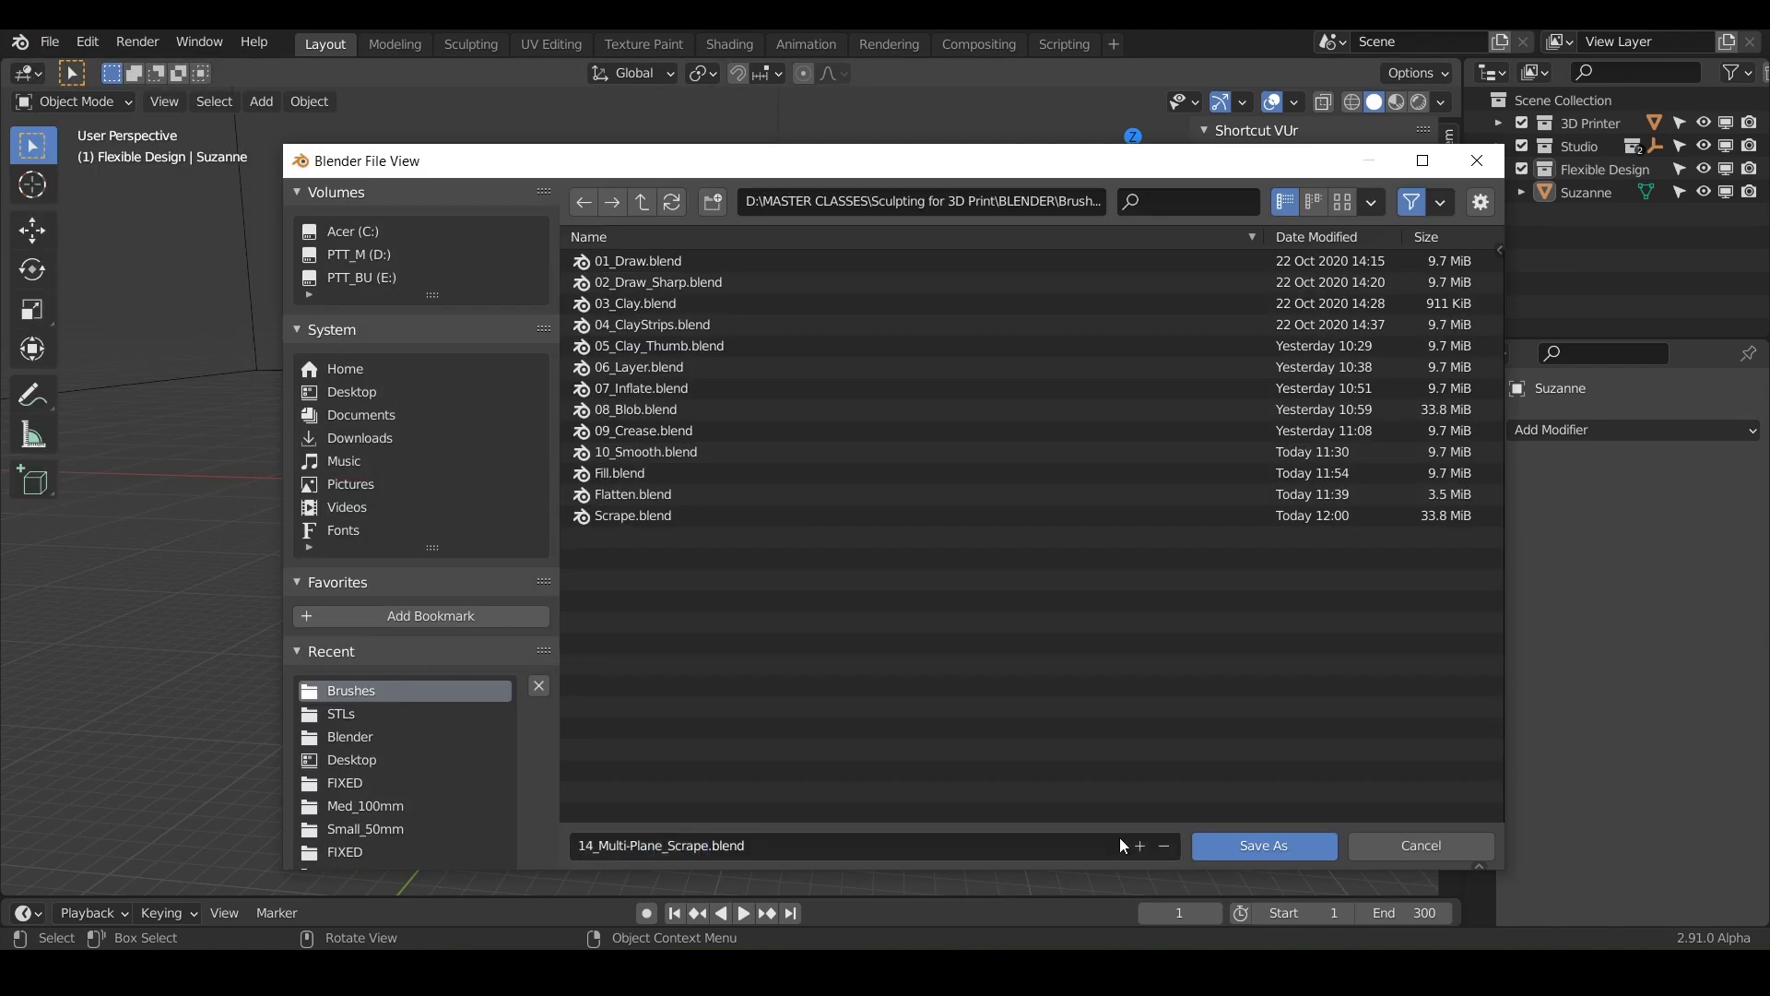
left_click(1260, 840)
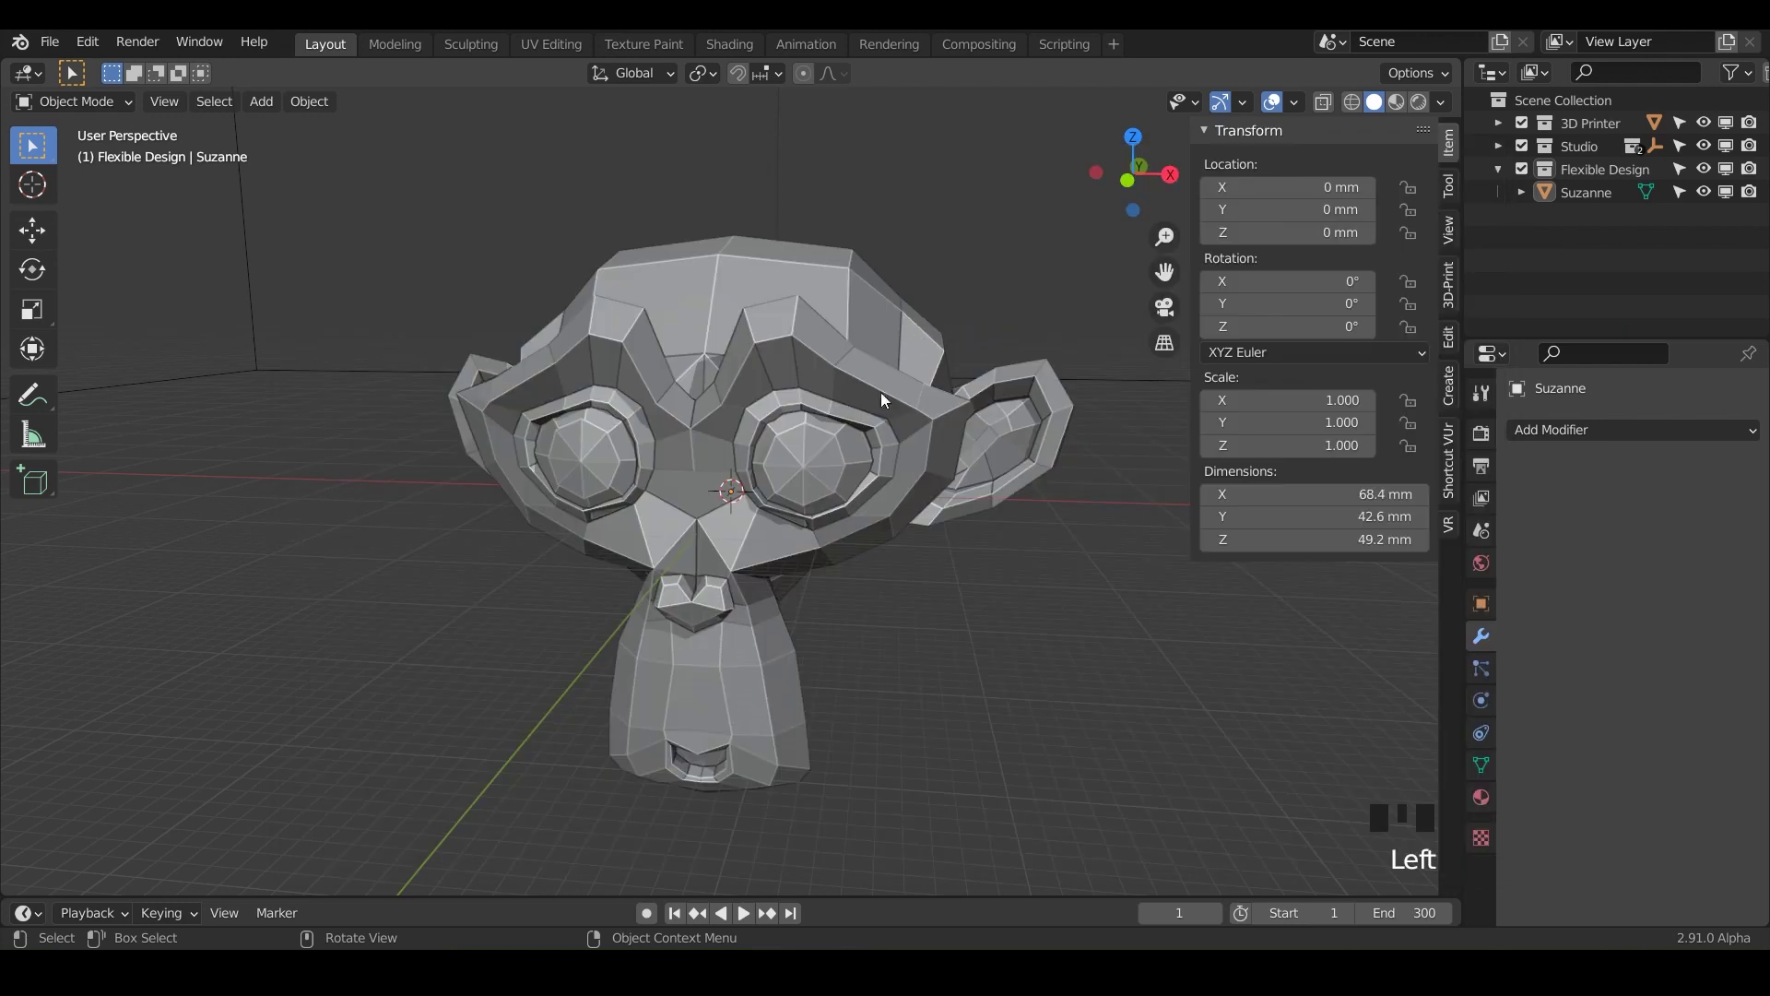
Select Suzanne and shade the viewport with the rainbow matcap
left_click(772, 350)
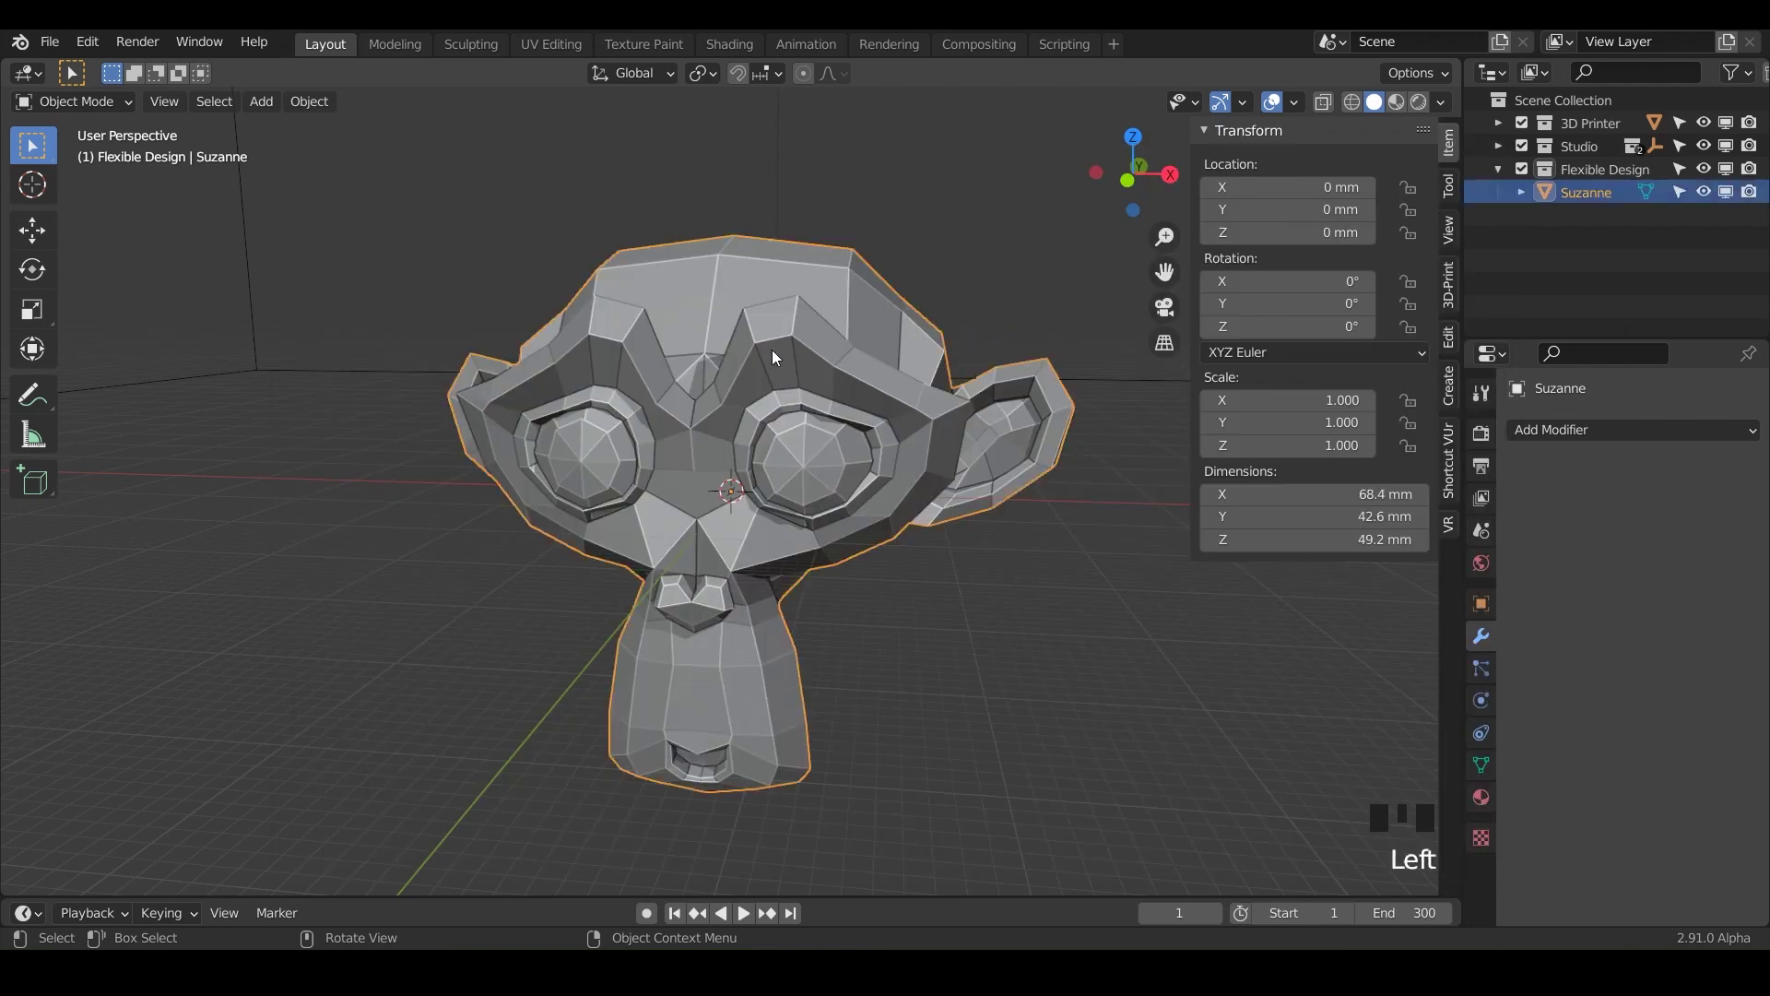
left_click(1440, 102)
left_click(1418, 208)
left_click(1415, 284)
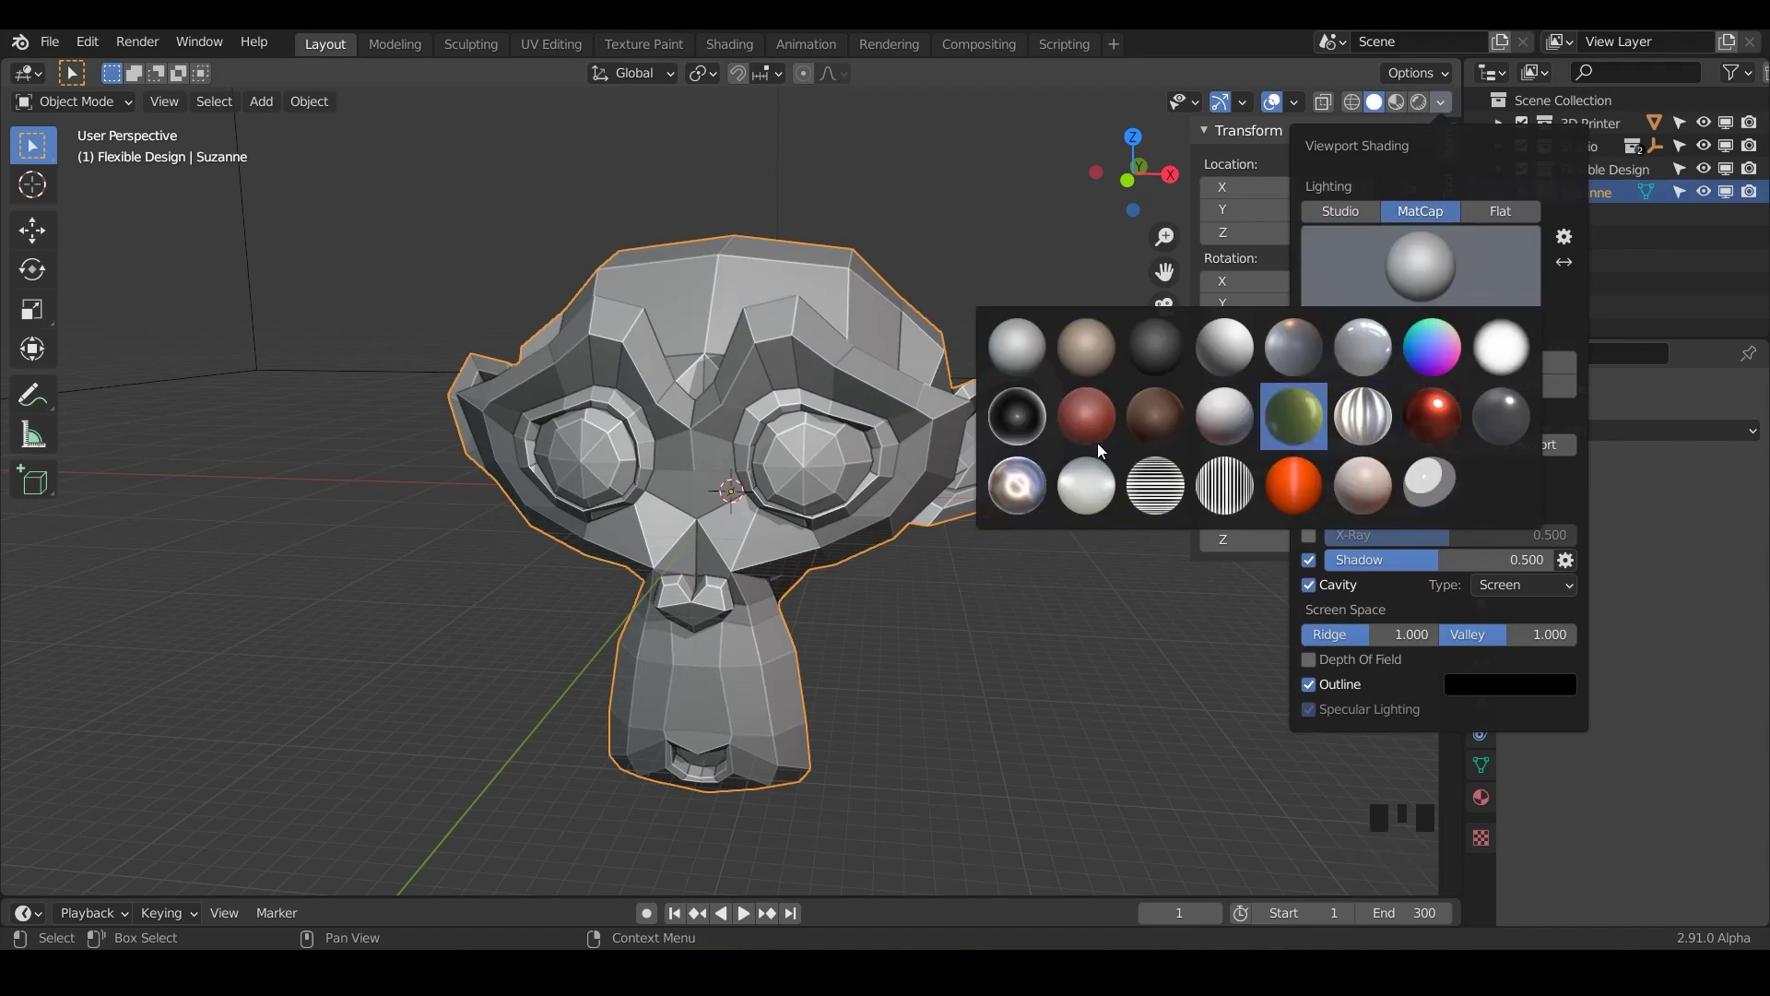
left_click(1452, 330)
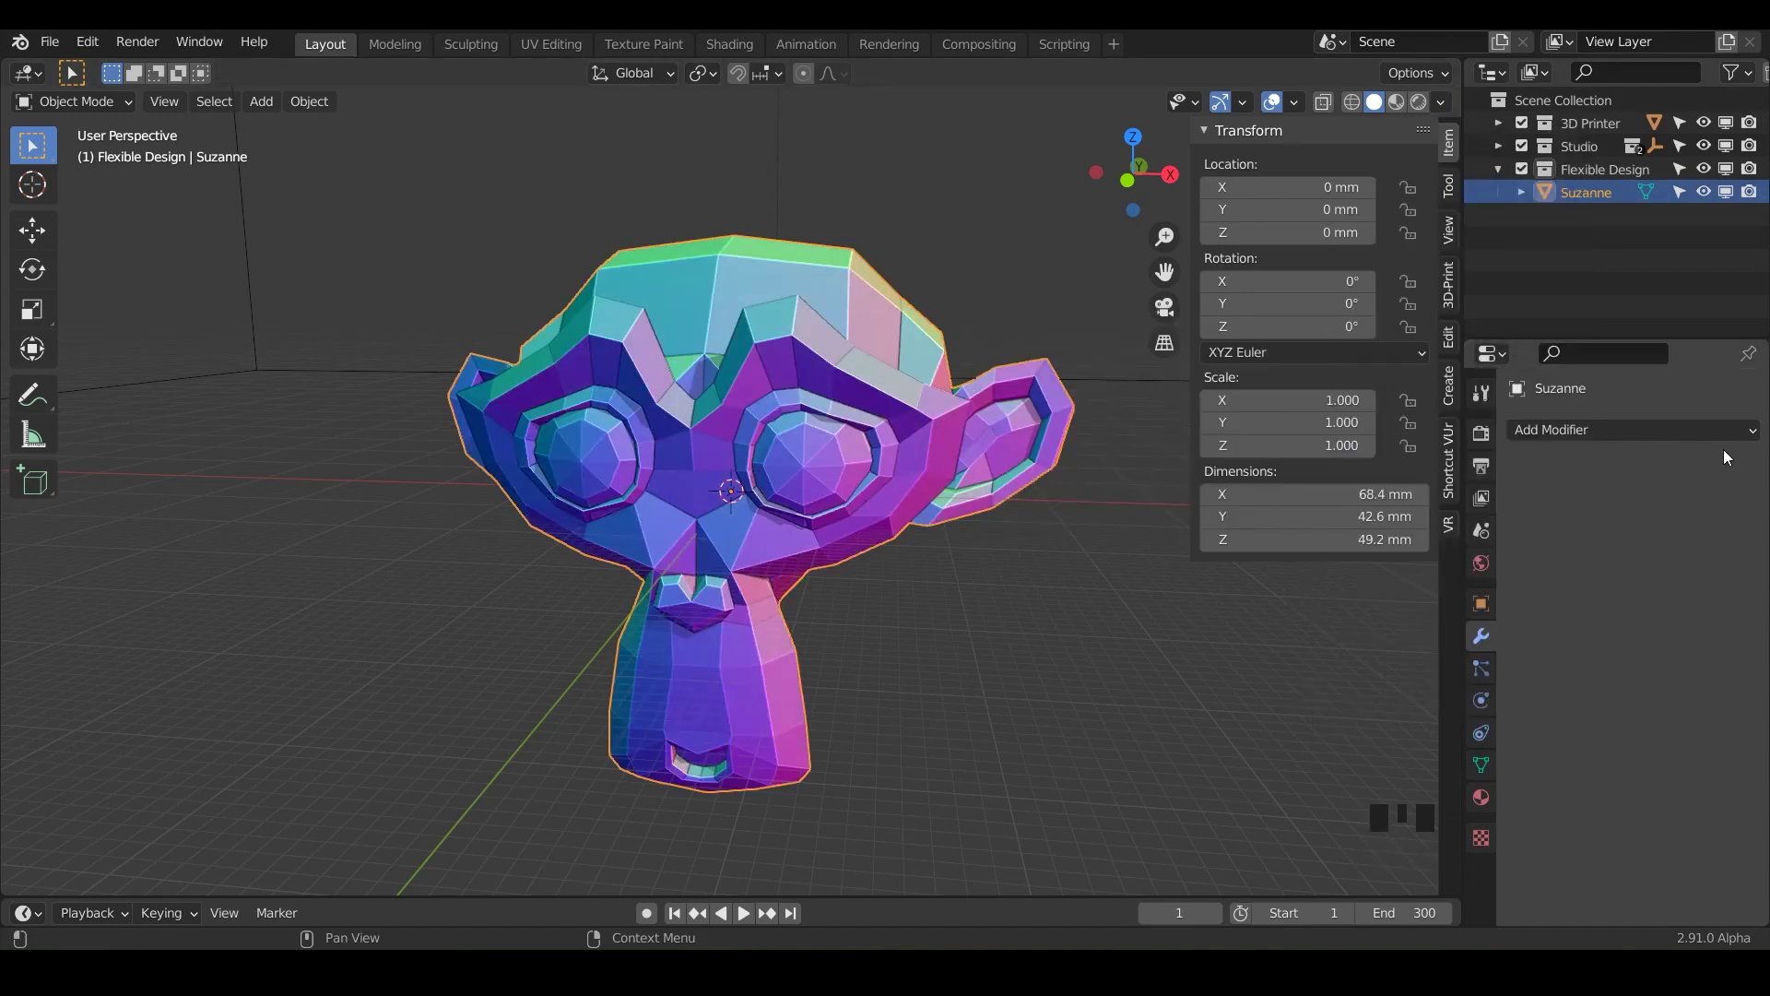
Add a Multiresolution modifier to Suzanne and subdivide it five times to level 5
left_click(1723, 430)
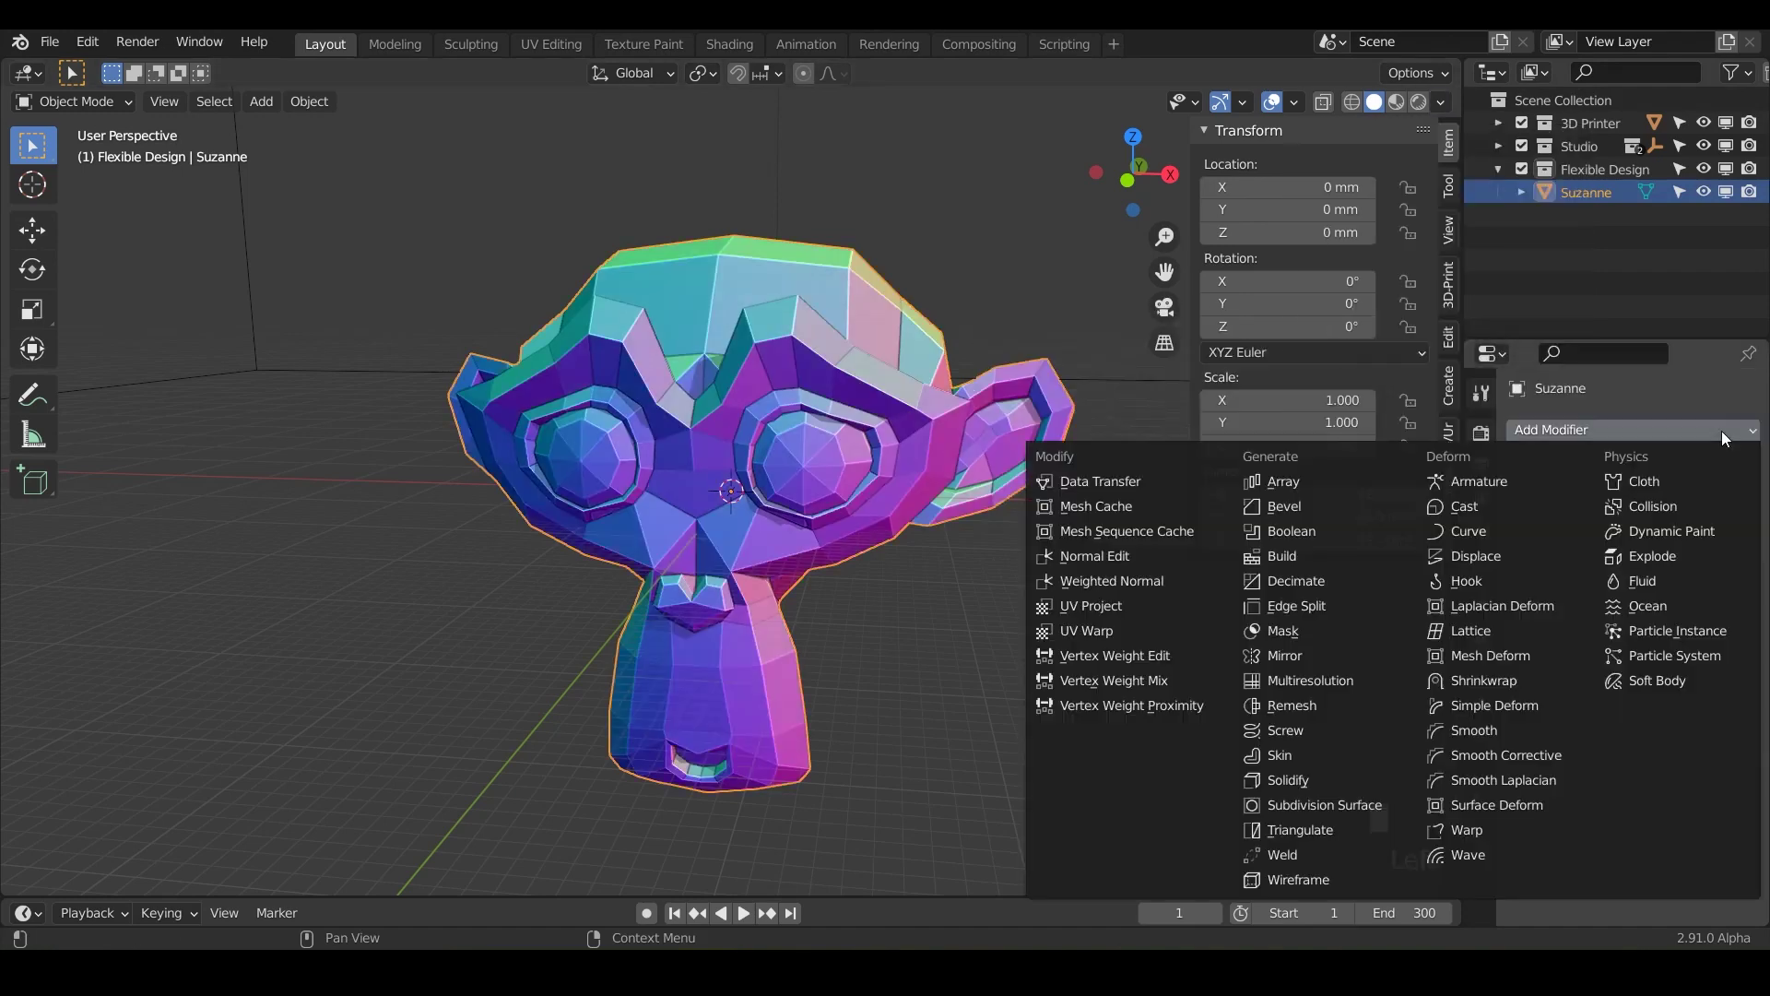
left_click(1300, 683)
left_click(1588, 676)
left_click(1588, 676)
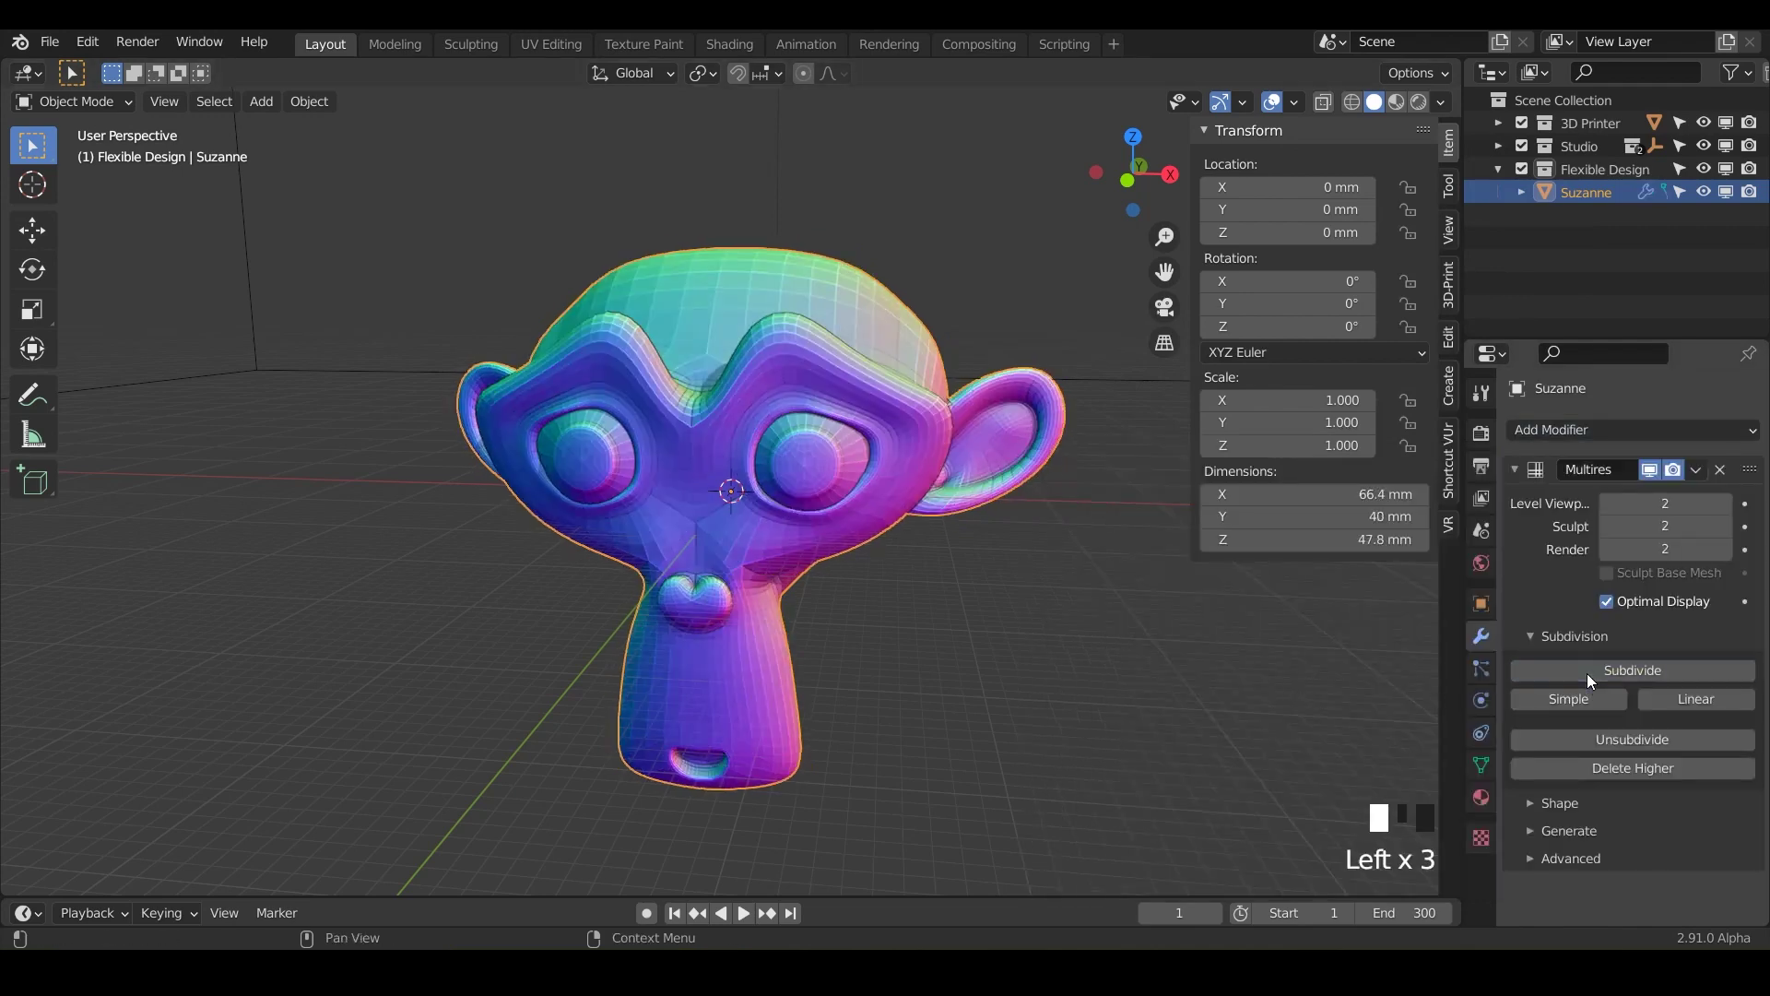
left_click(1586, 673)
left_click(1586, 673)
left_click(1586, 672)
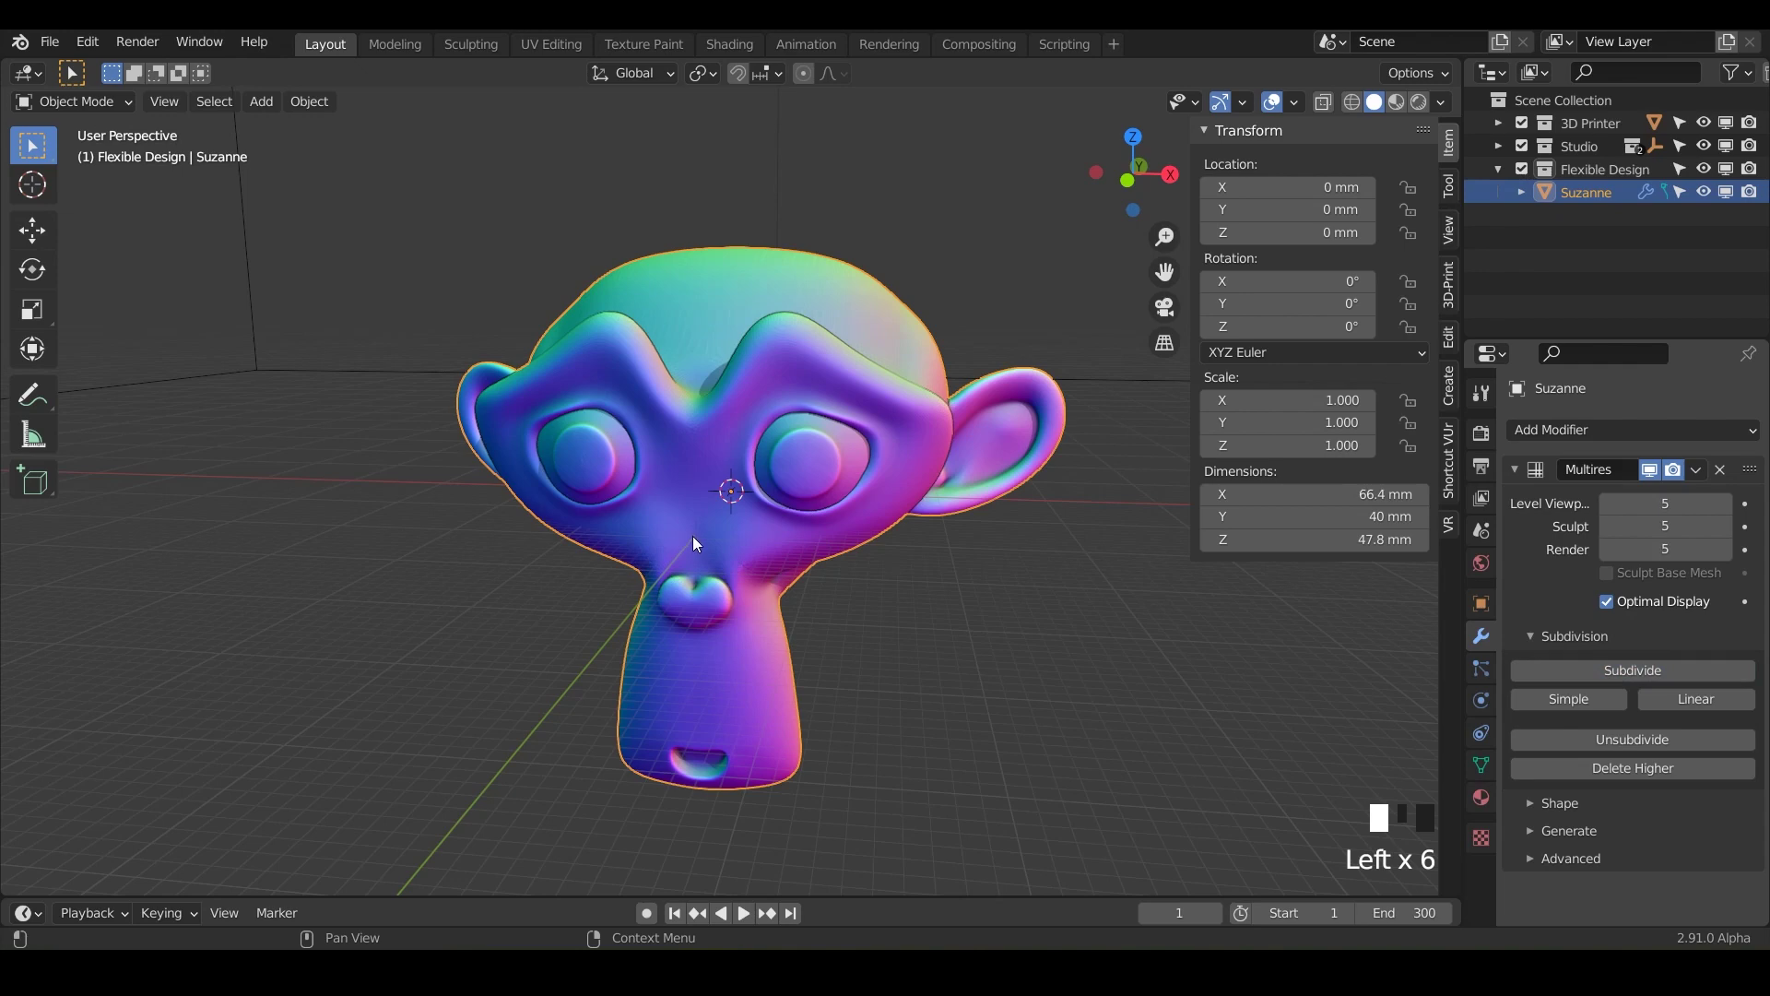
Put Suzanne in Sculpt Mode, activate the Multi-plane Scrape brush, and orbit around the head
key("ctrl+Tab")
key("Escape")
key("ctrl+Tab")
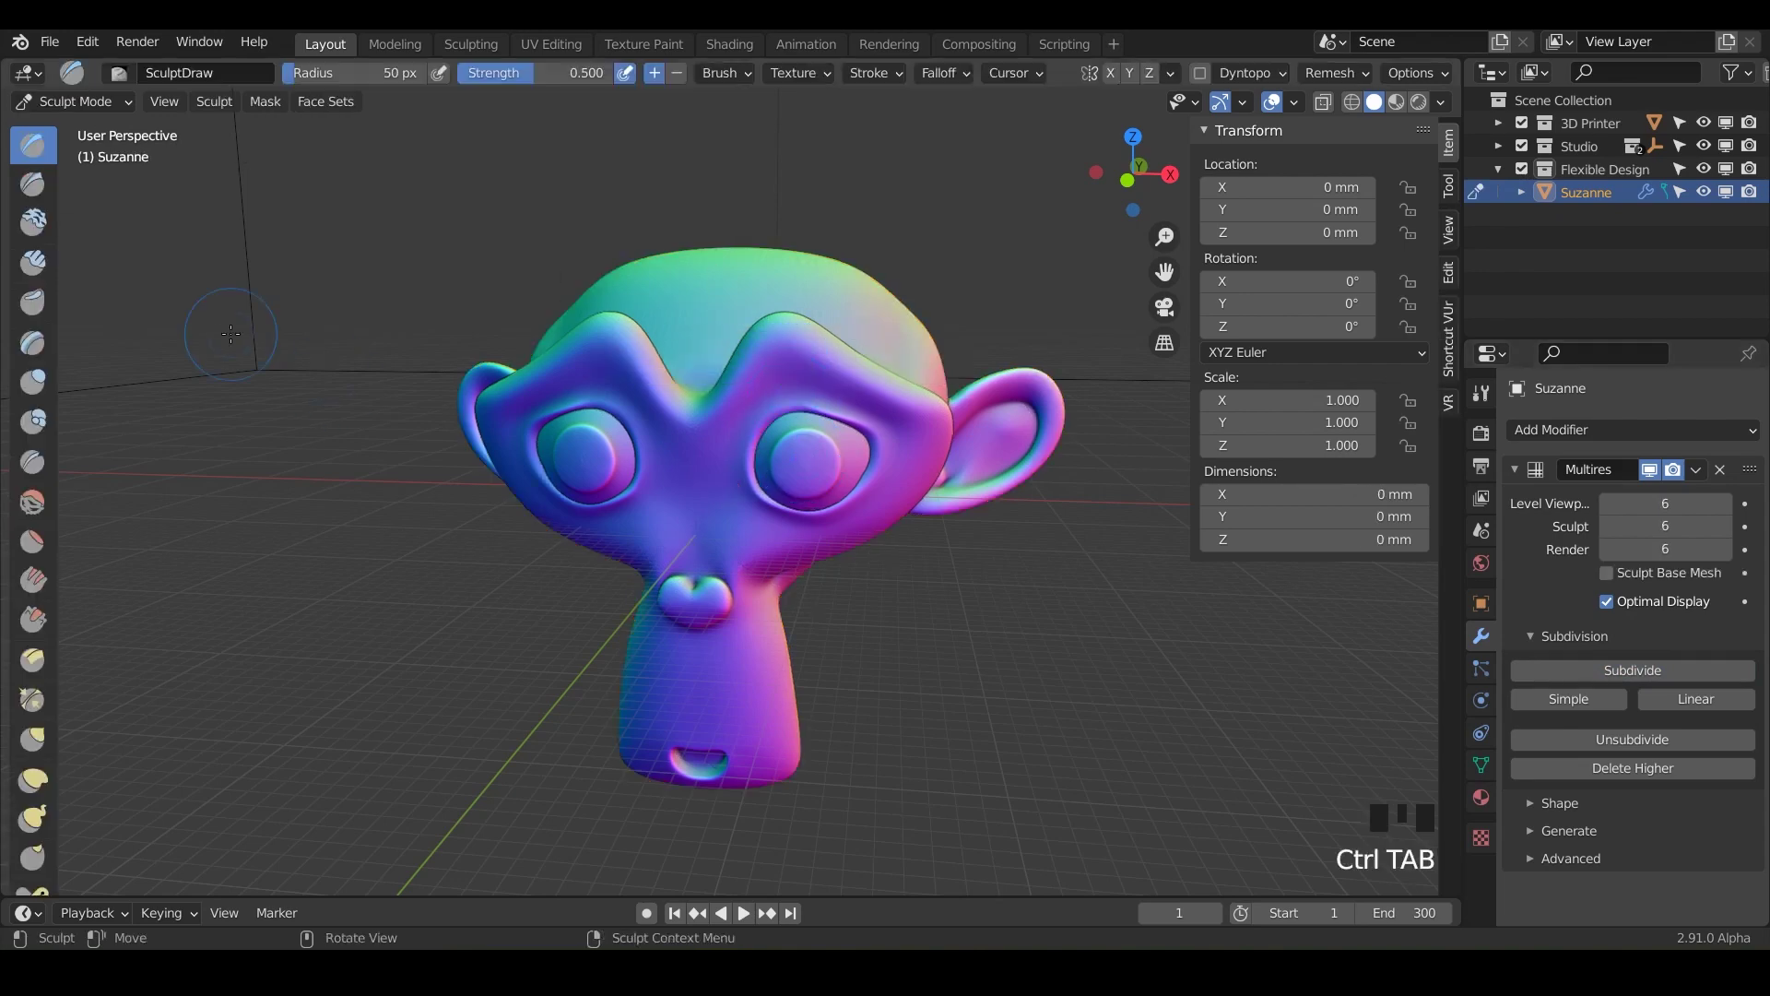
left_click_drag(68, 317, 224, 338)
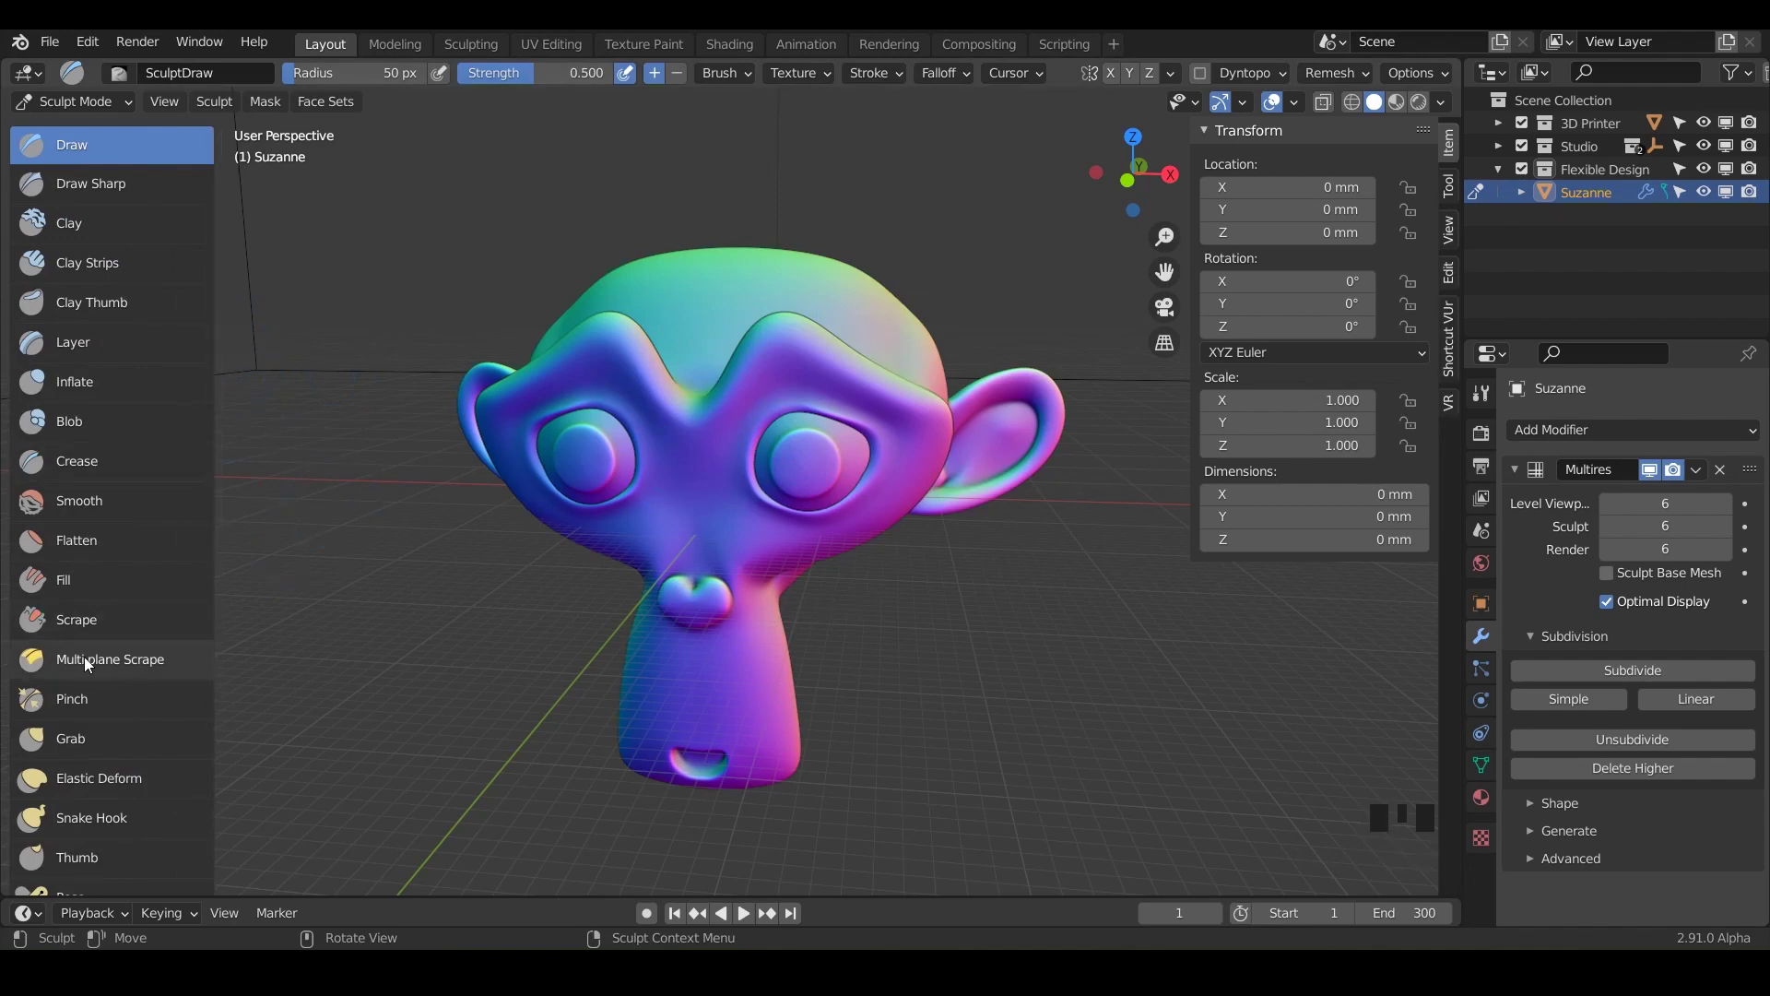
left_click(133, 661)
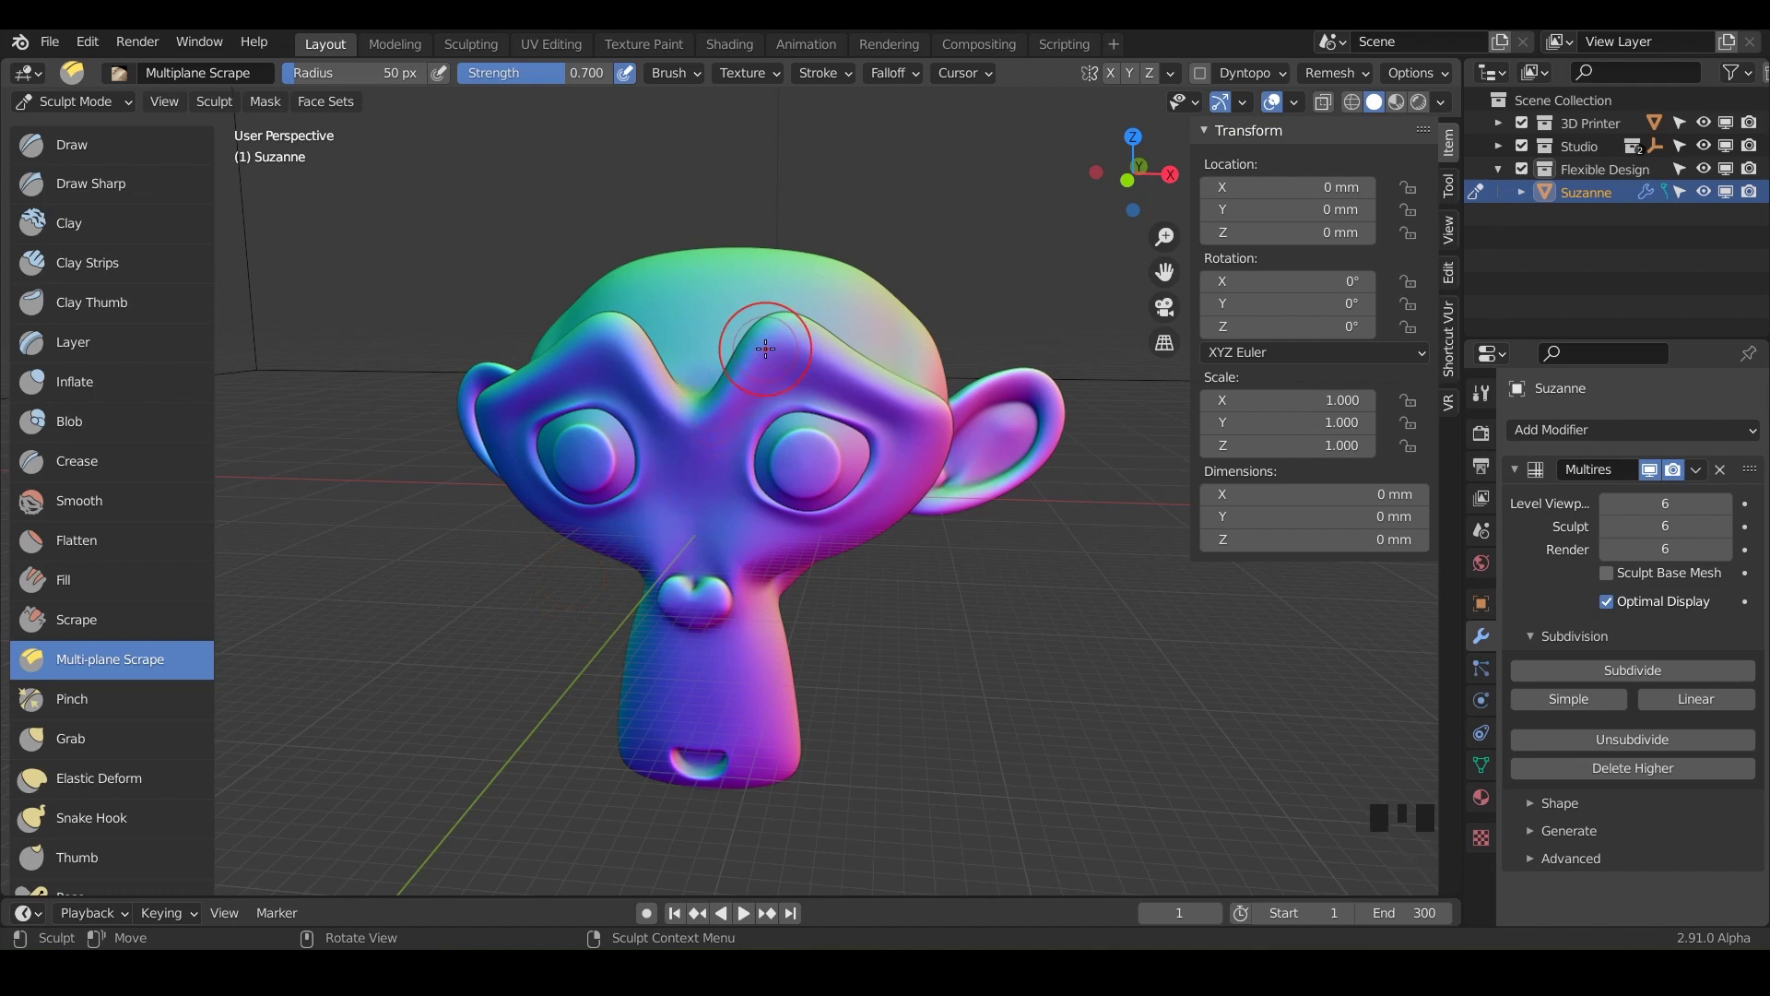
mouse_move(853, 457)
middle_mouse_down()
mouse_move(894, 444)
mouse_move(723, 407)
mouse_move(636, 434)
mouse_move(812, 499)
mouse_move(830, 369)
middle_mouse_up()
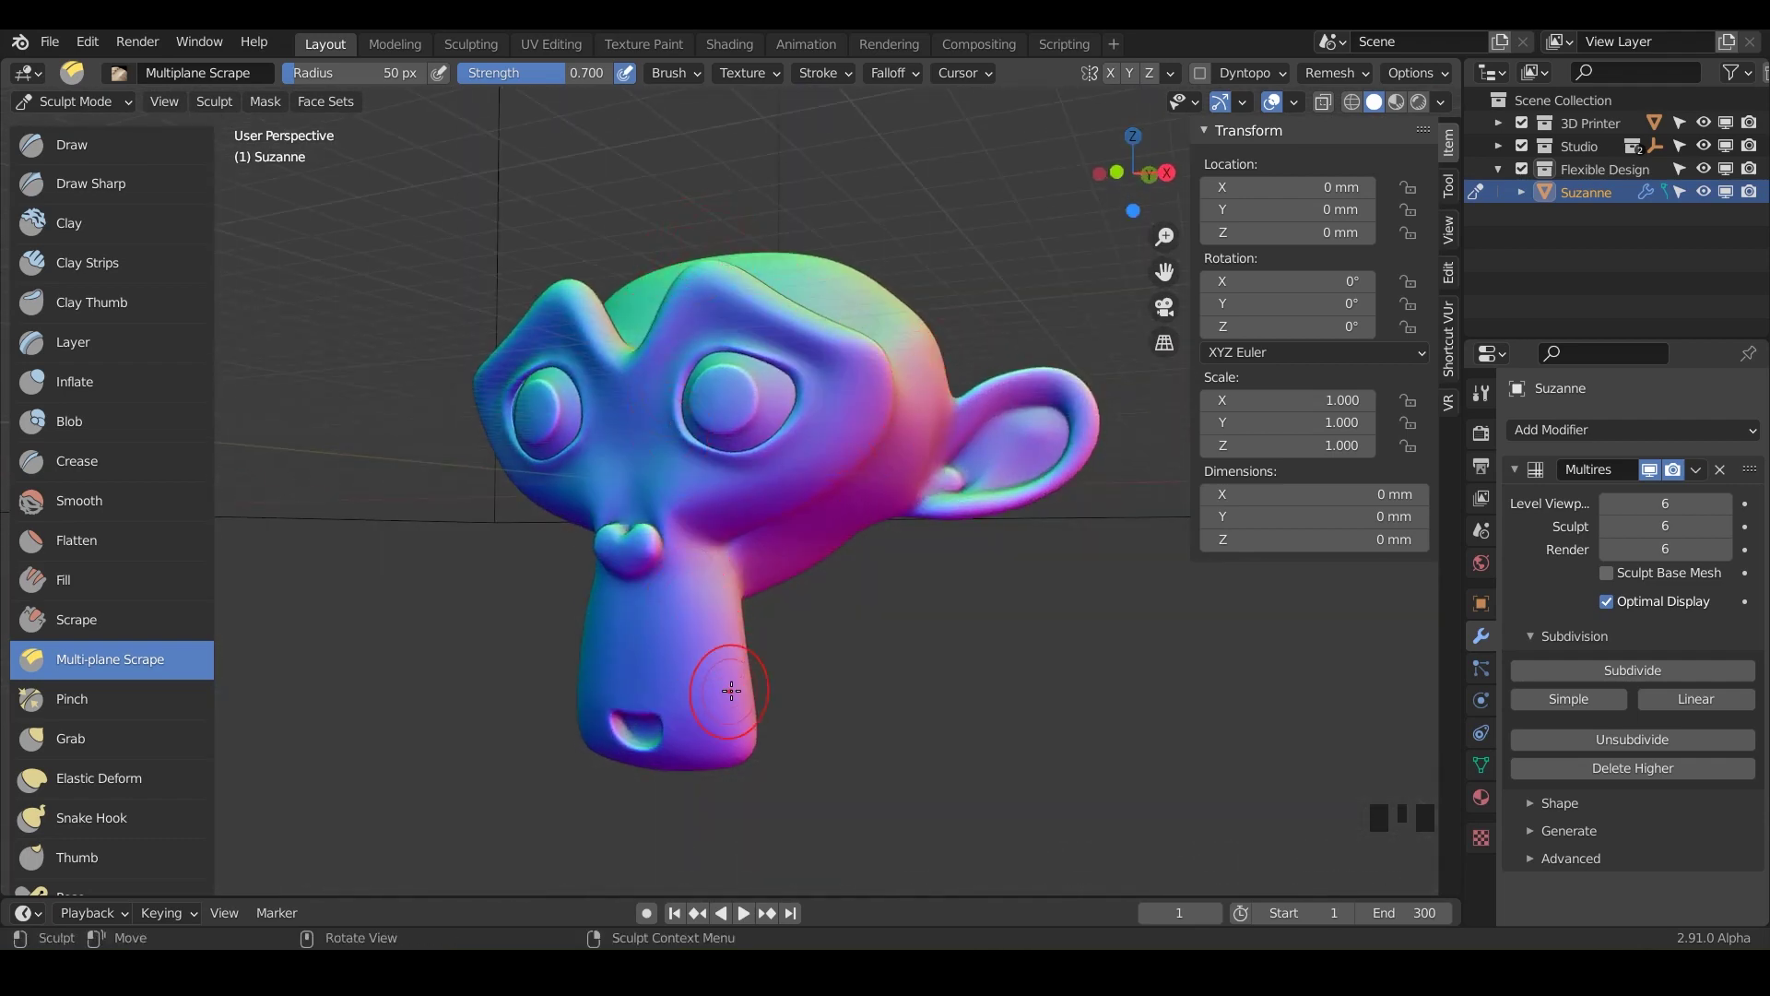
middle_click_drag(714, 699, 379, 185)
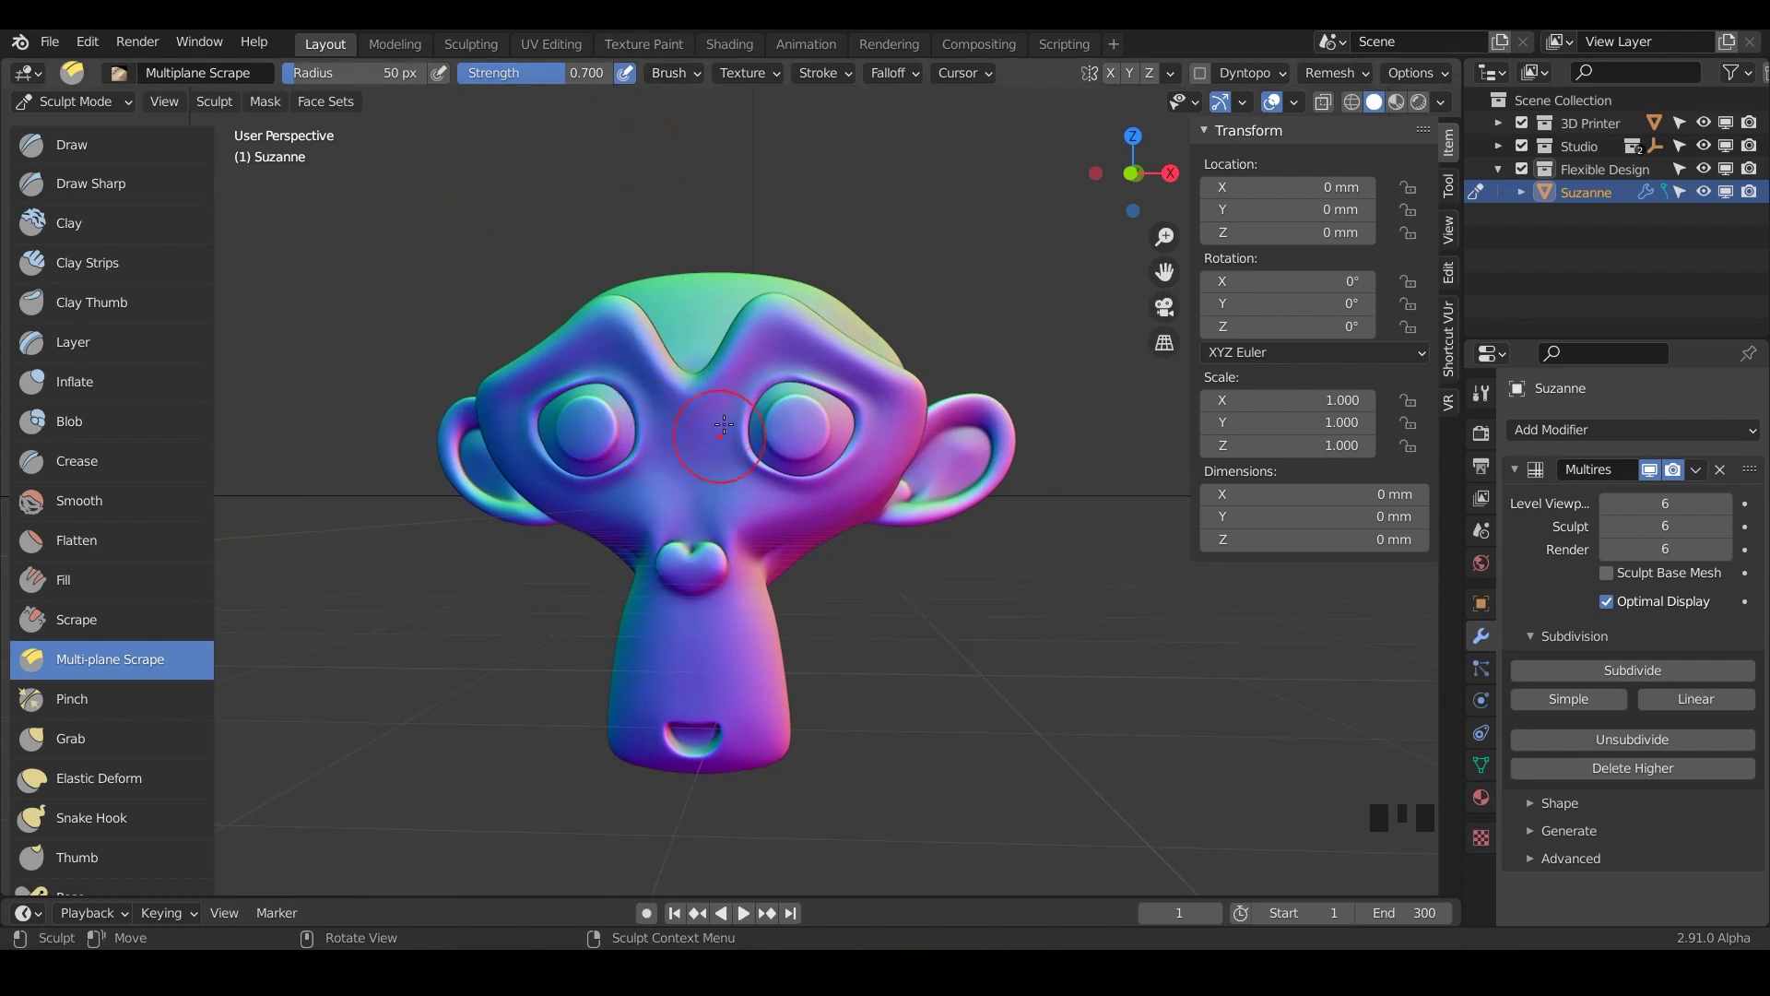
middle_click_drag(723, 398, 770, 385)
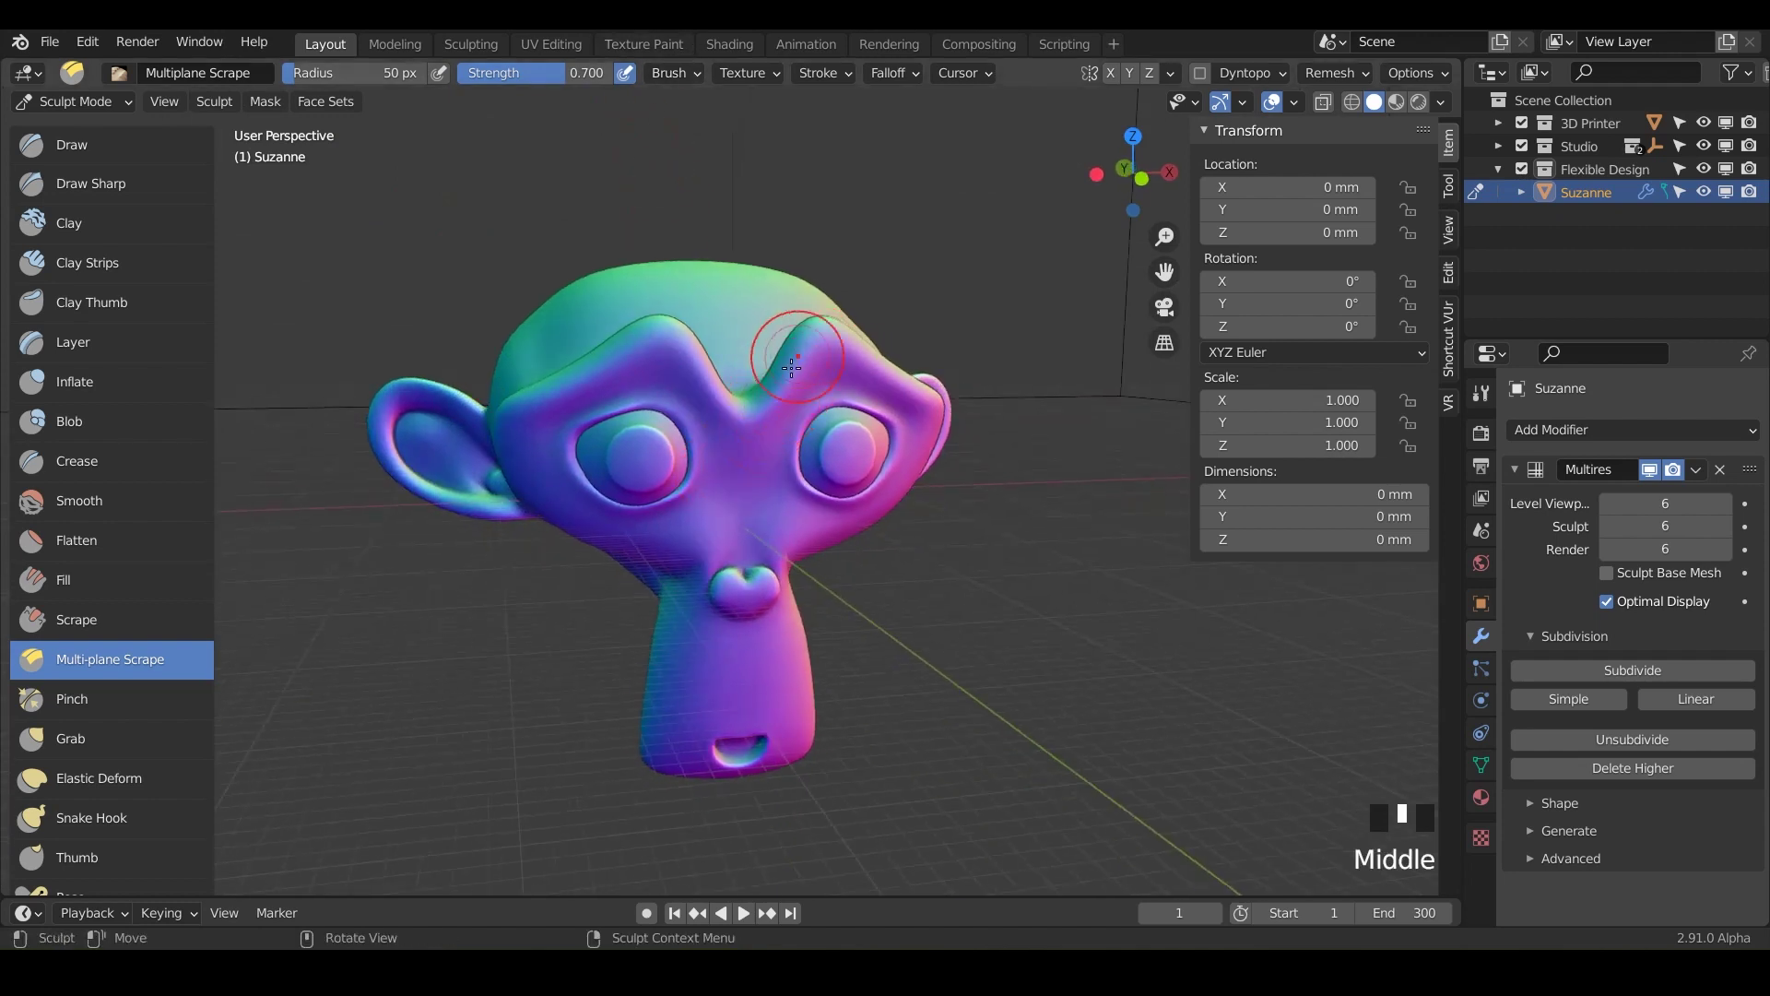
middle_click_drag(784, 381, 738, 412)
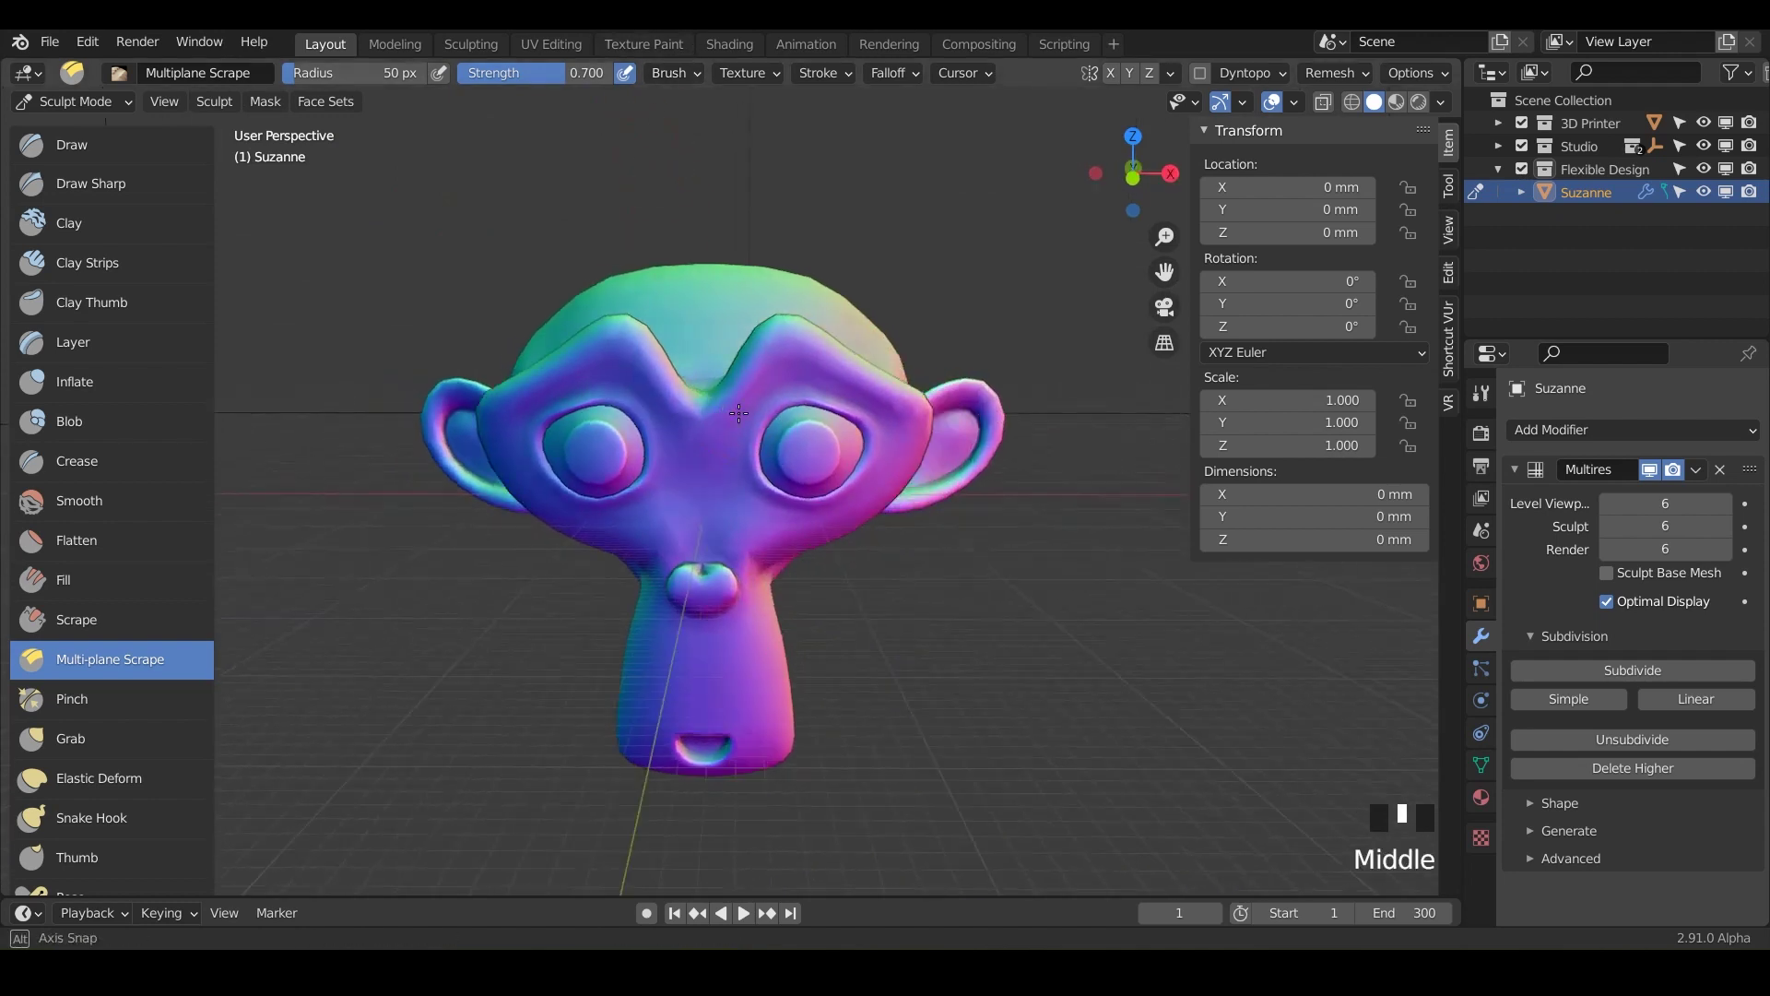
Set the Multi-plane Scrape brush's Autosmooth to 0.25 in the sidebar Tool settings
left_click(1449, 185)
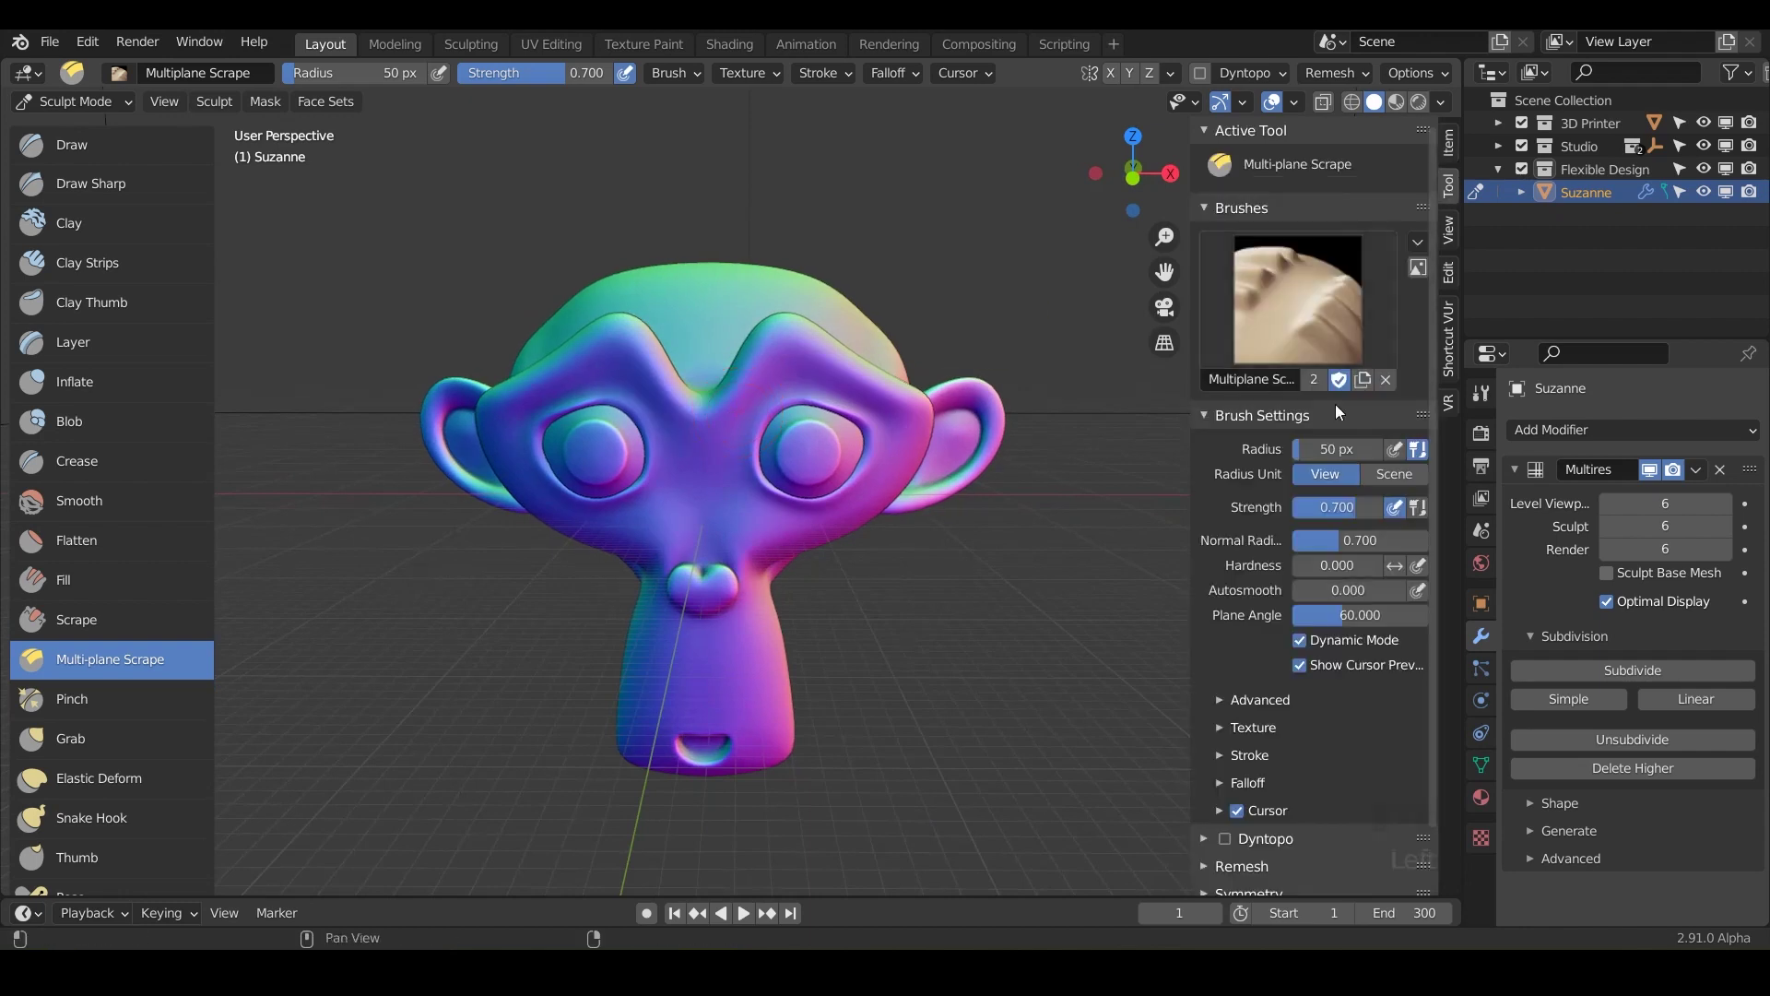
left_click(1316, 591)
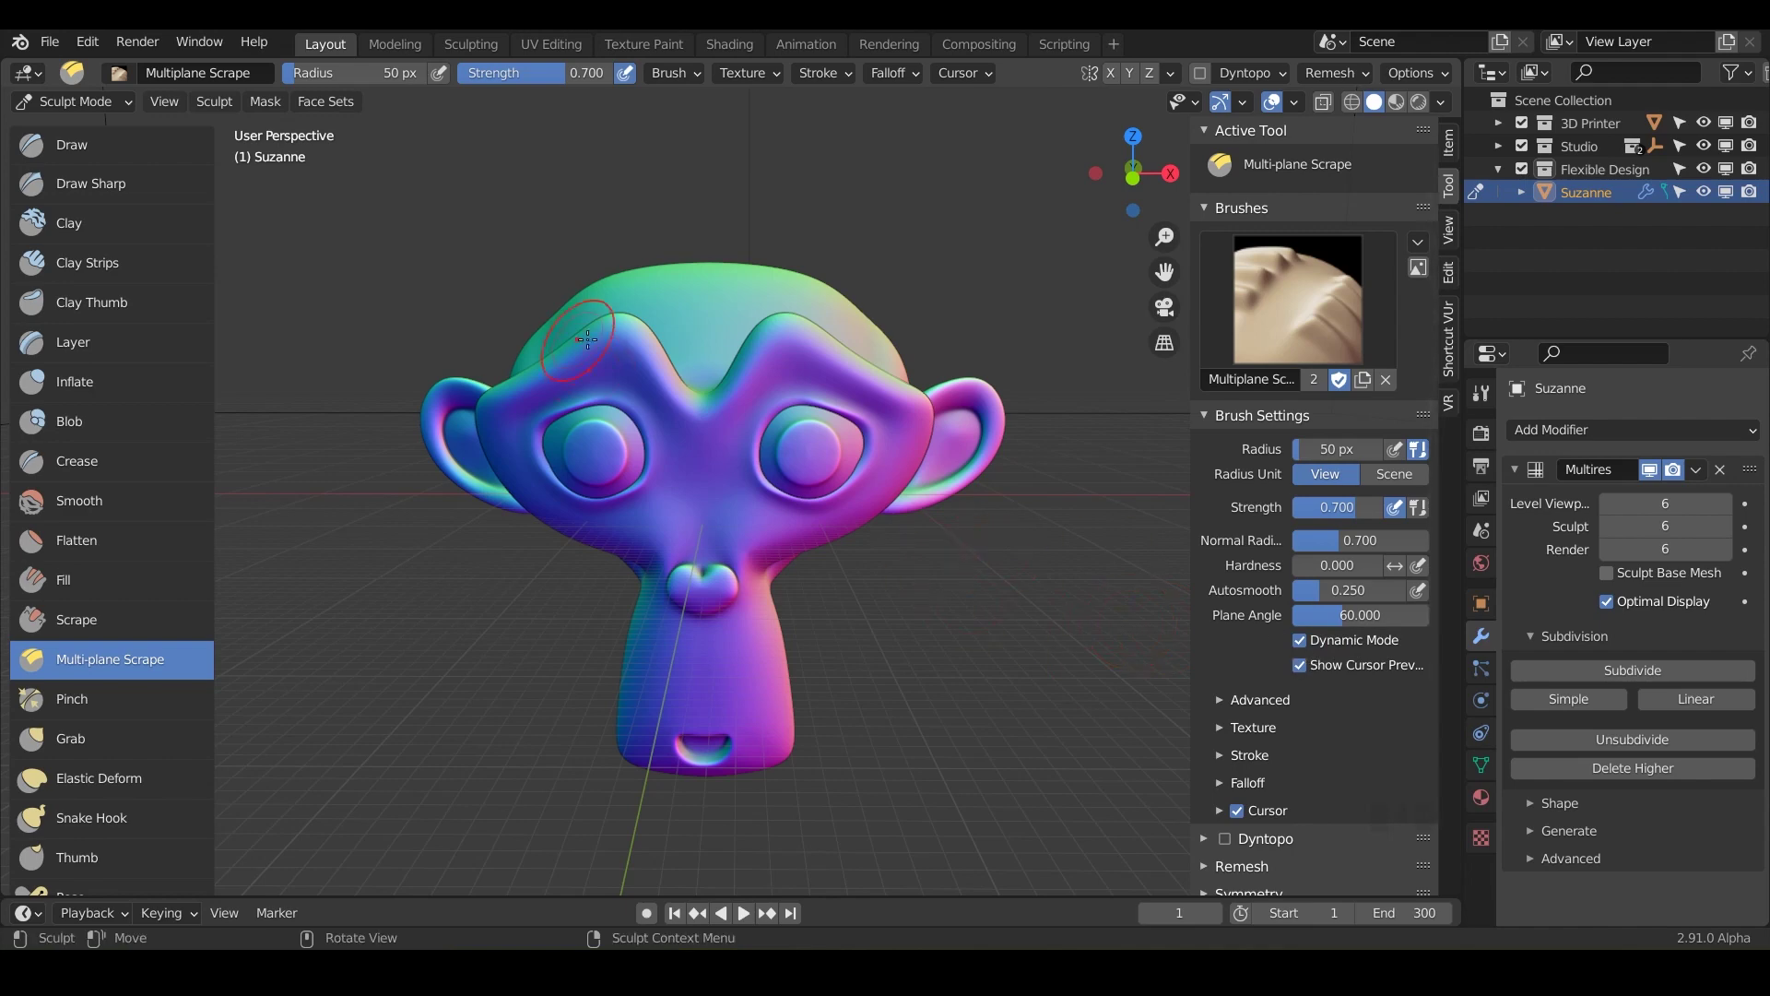
Zoom in and scrape sharp stepped grooves along Suzanne's brow ridge above the eyes
middle_click_drag(778, 392, 698, 438)
scroll(783, 385, "up", 5)
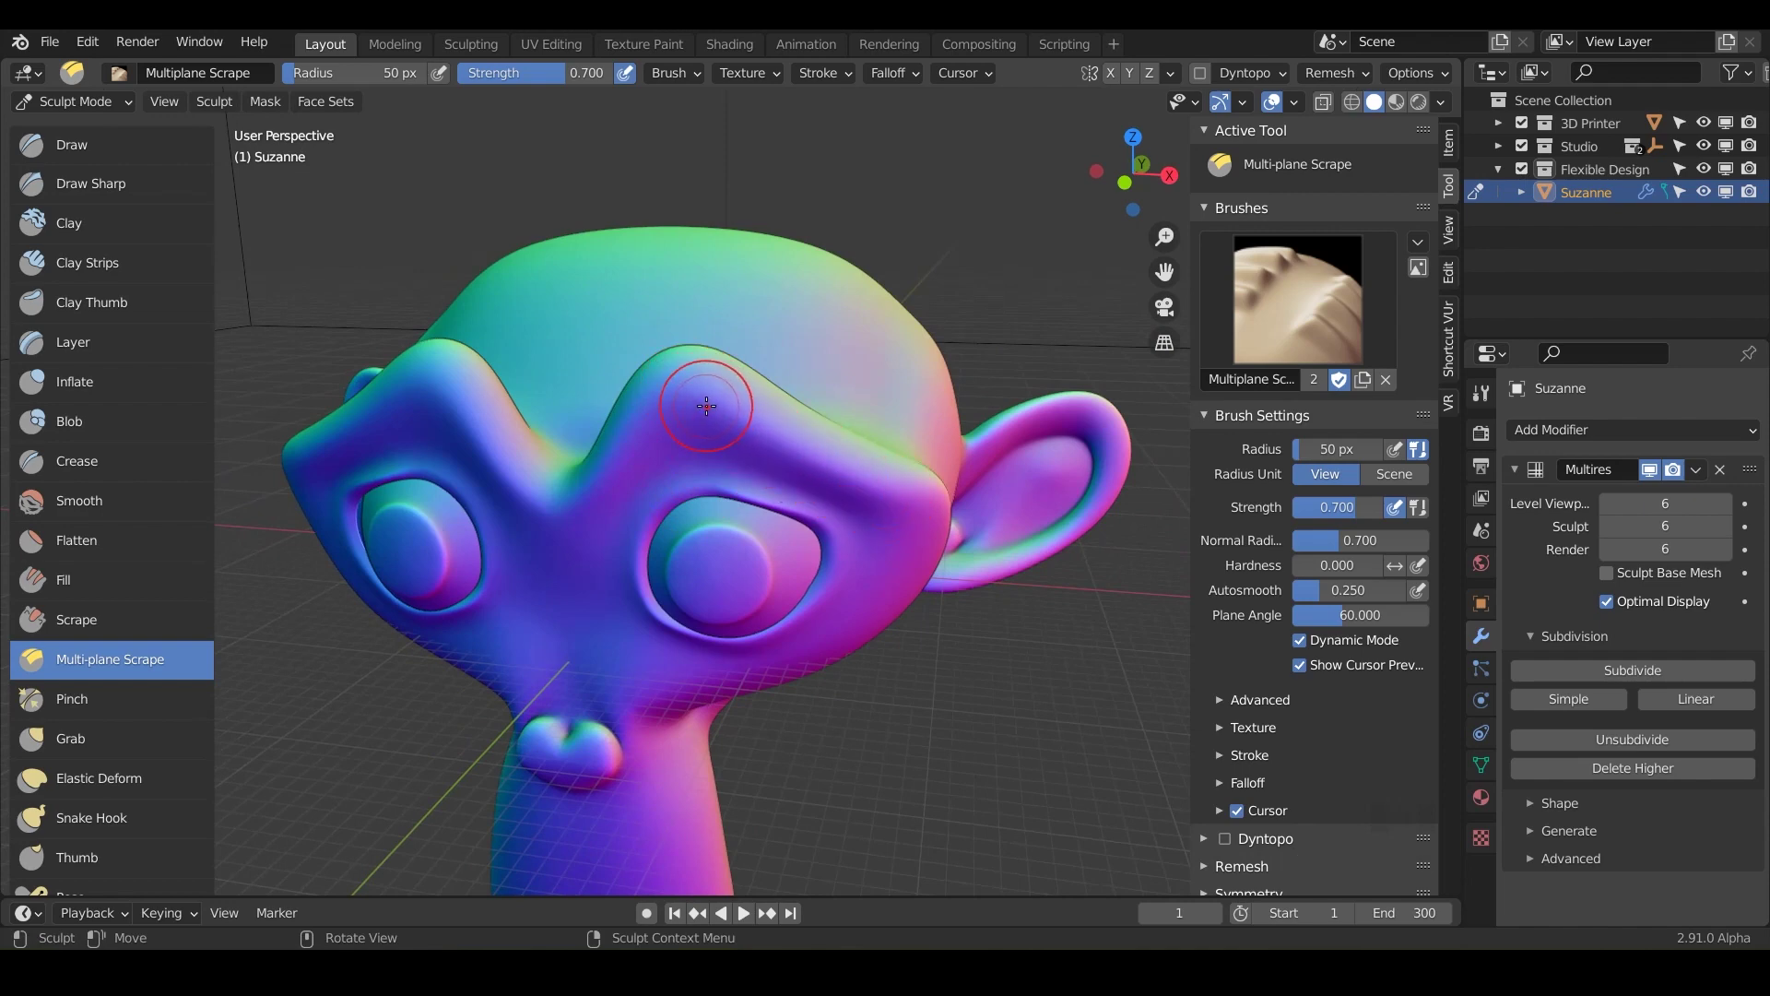
left_click_drag(692, 396, 929, 504)
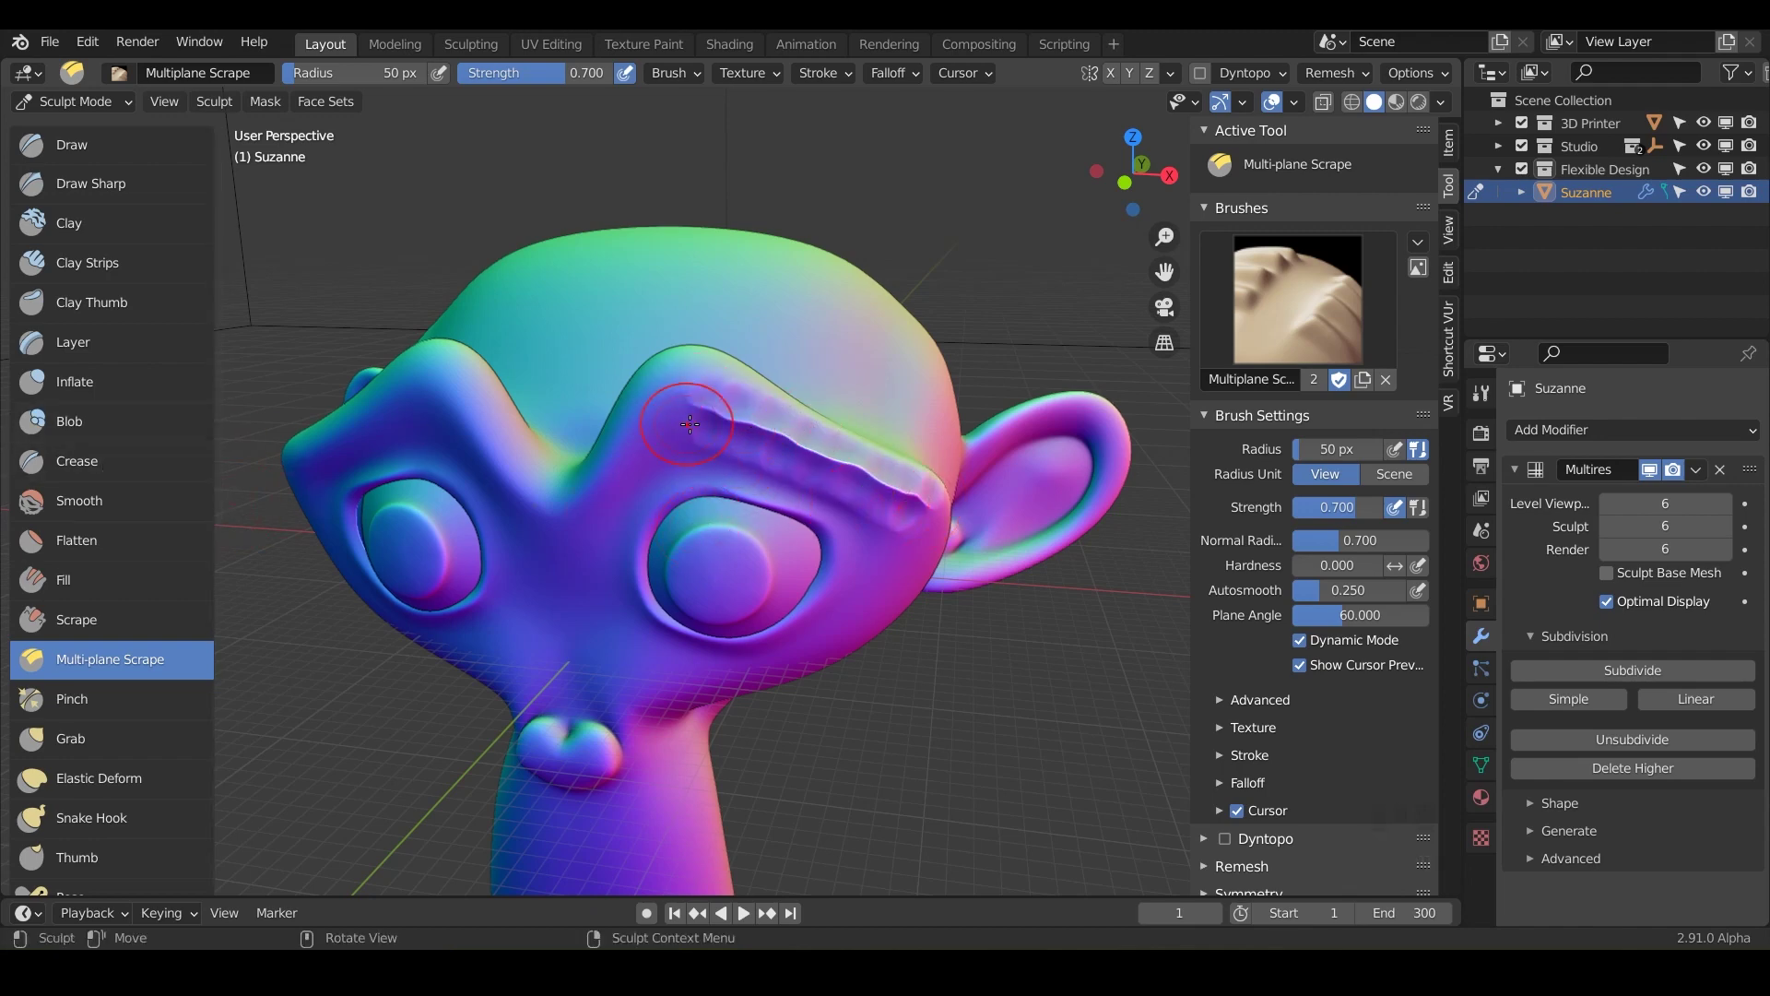
middle_click_drag(709, 429, 773, 417)
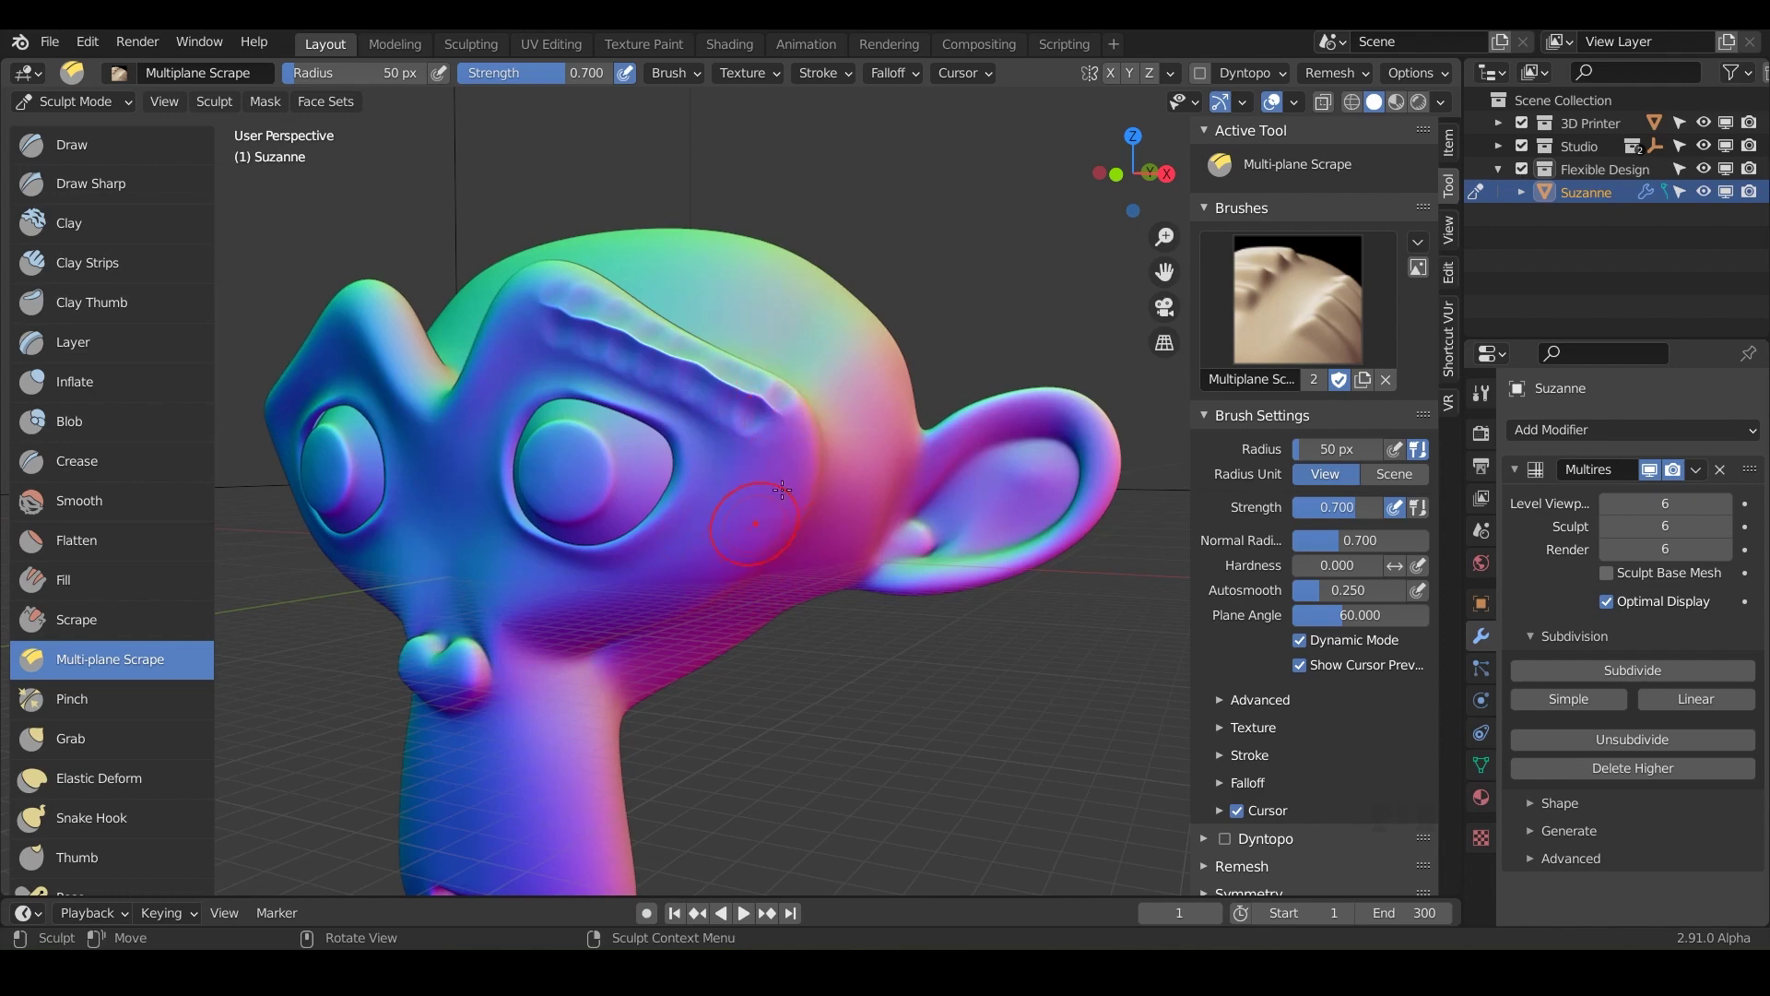
mouse_move(810, 456)
left_mouse_down()
mouse_move(807, 419)
mouse_move(786, 422)
left_mouse_up()
middle_click_drag(786, 451, 782, 344)
mouse_move(782, 333)
left_mouse_down()
mouse_move(770, 309)
mouse_move(727, 333)
mouse_move(662, 424)
left_mouse_up()
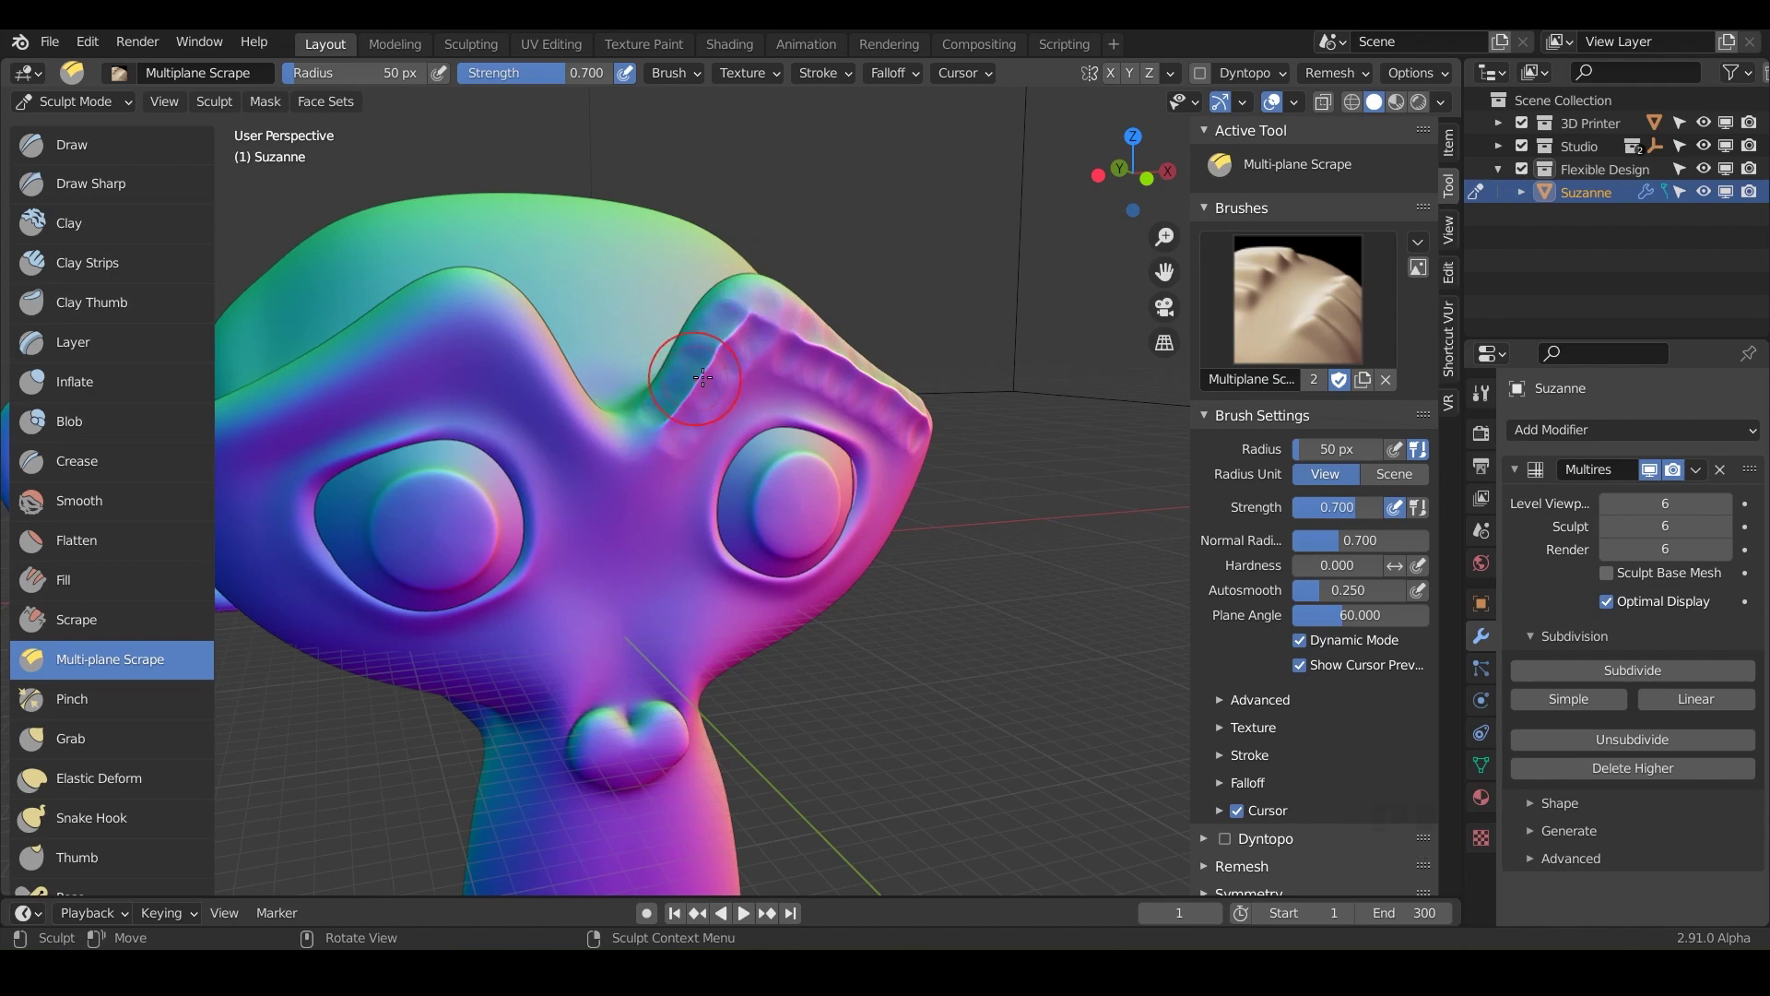
middle_click_drag(650, 417, 703, 462)
scroll(682, 459, "up", 2)
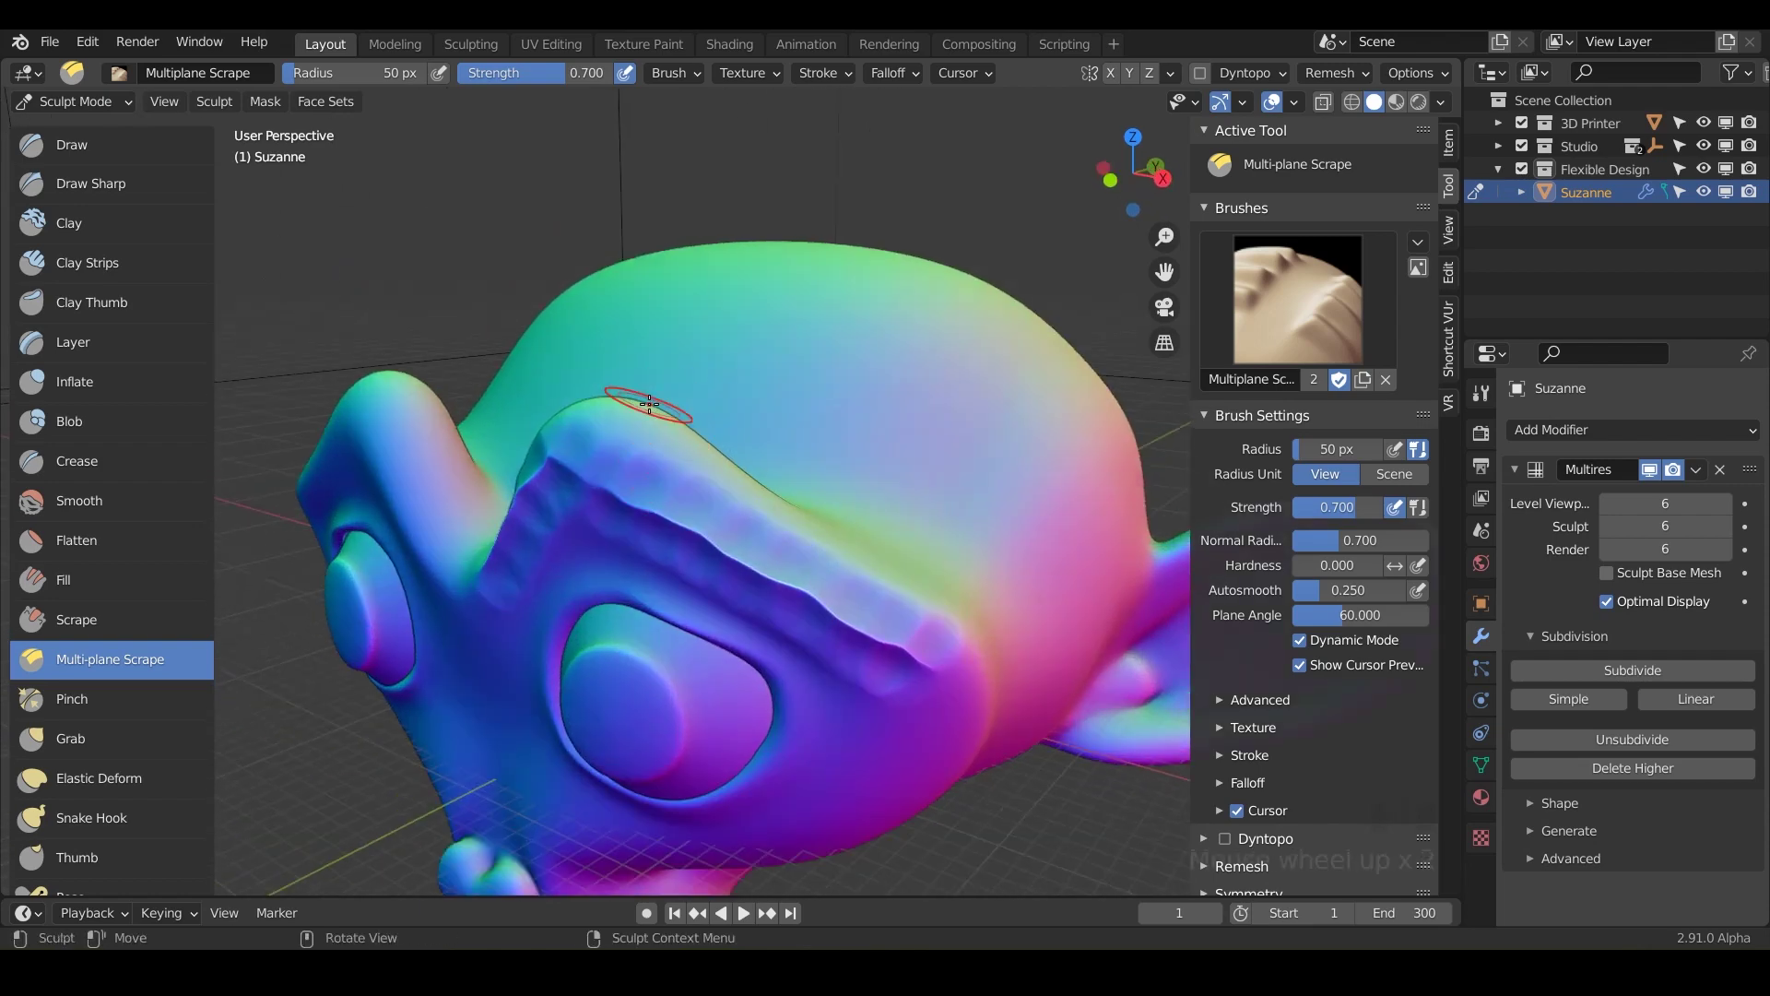
mouse_move(652, 408)
left_mouse_down()
mouse_move(783, 505)
mouse_move(945, 517)
mouse_move(944, 541)
left_mouse_up()
Finish the brow scrape and try a groove on the ear, undoing that stroke
mouse_move(944, 541)
middle_mouse_down()
mouse_move(844, 598)
mouse_move(877, 534)
mouse_move(775, 557)
middle_mouse_up()
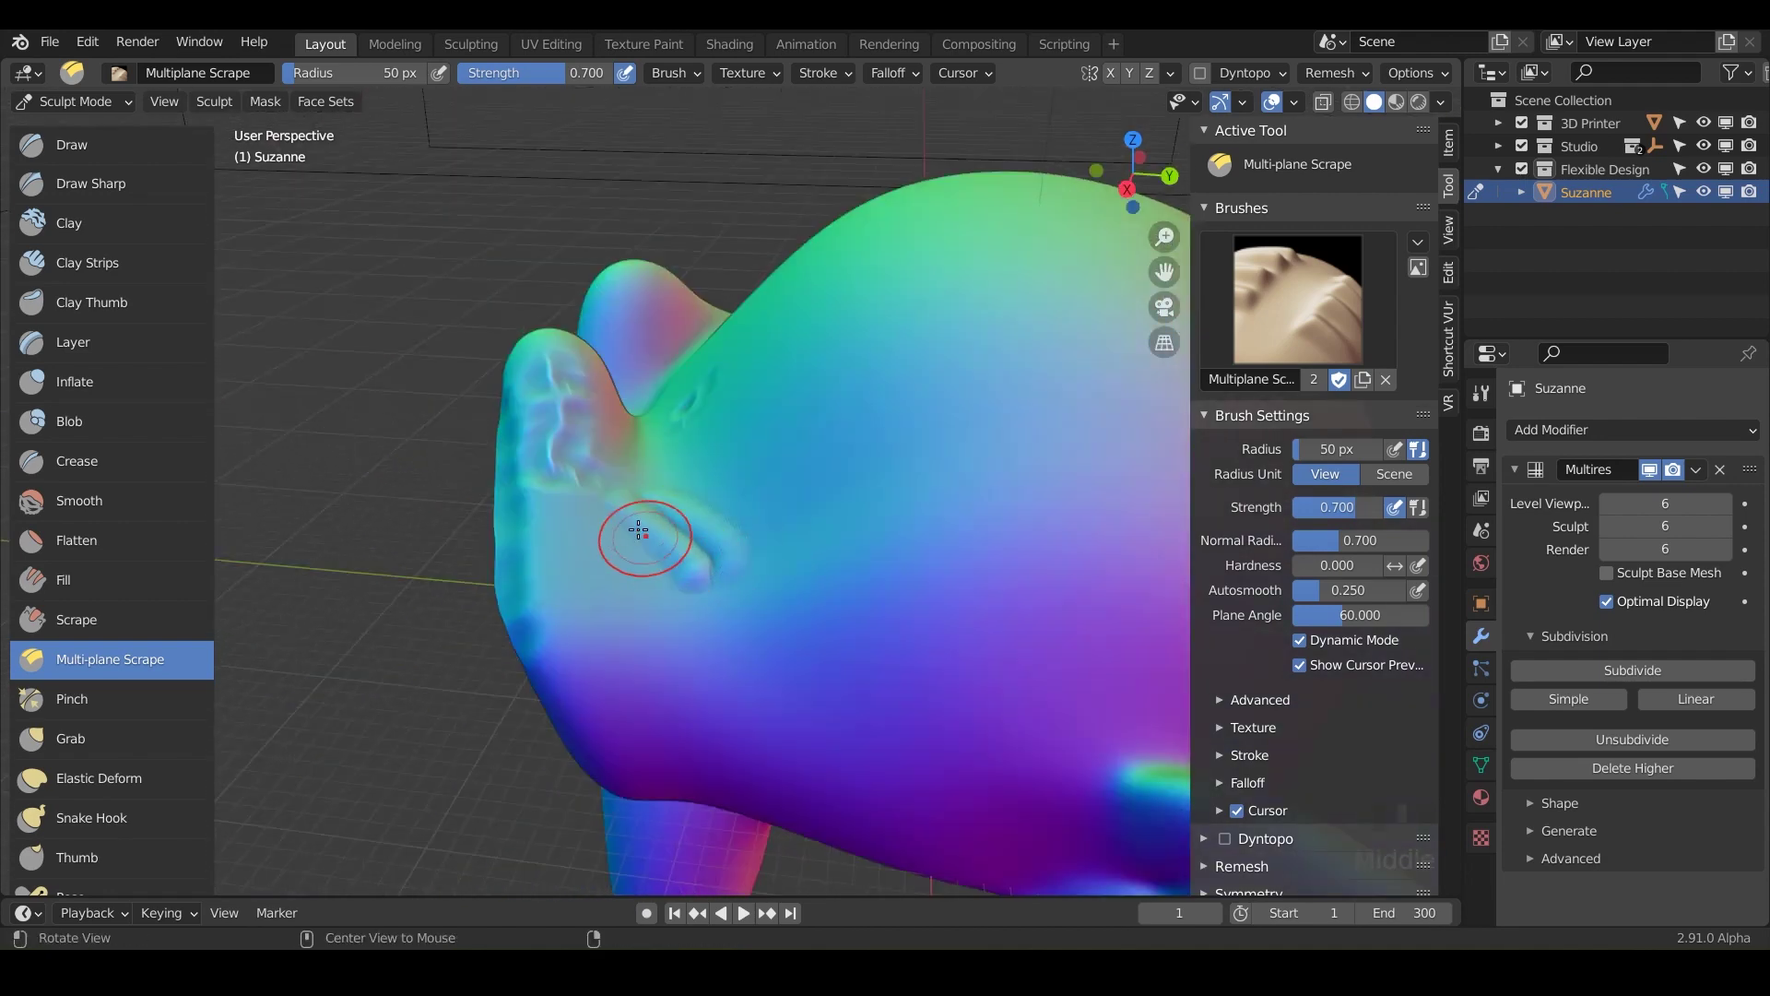
mouse_move(638, 526)
middle_mouse_down()
mouse_move(739, 541)
mouse_move(783, 577)
mouse_move(668, 608)
middle_mouse_up()
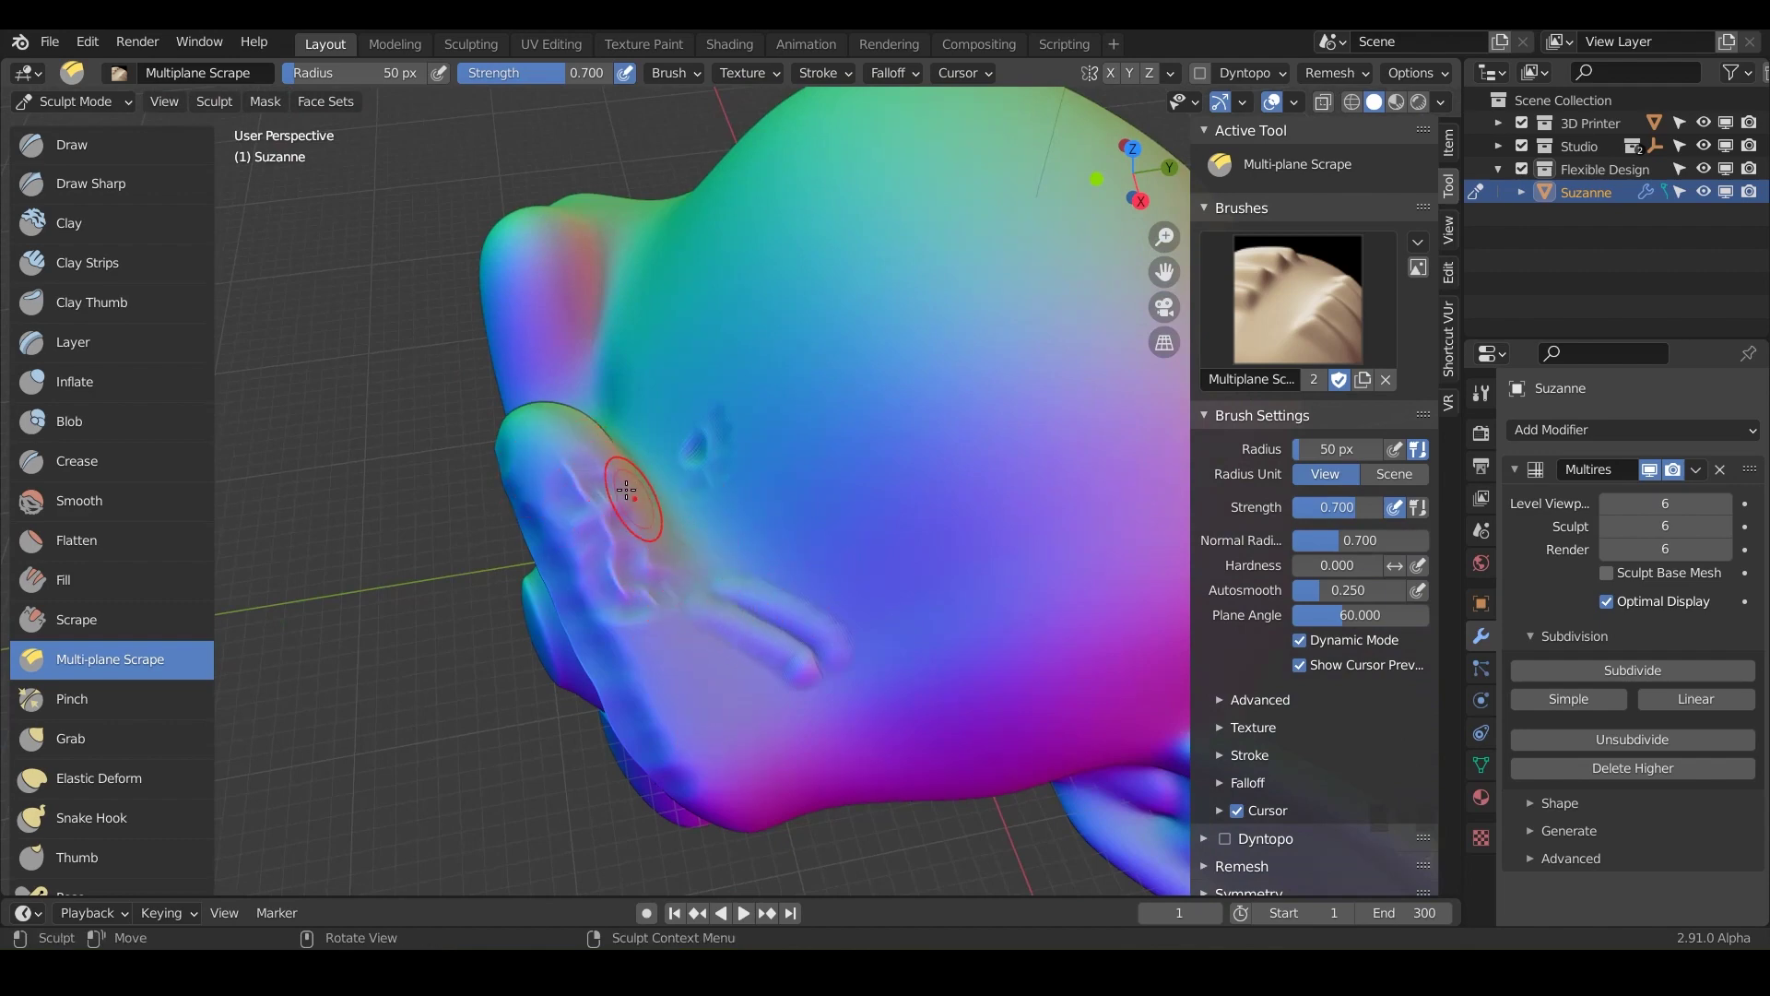
mouse_move(616, 486)
left_mouse_down()
mouse_move(572, 469)
mouse_move(646, 566)
left_mouse_up()
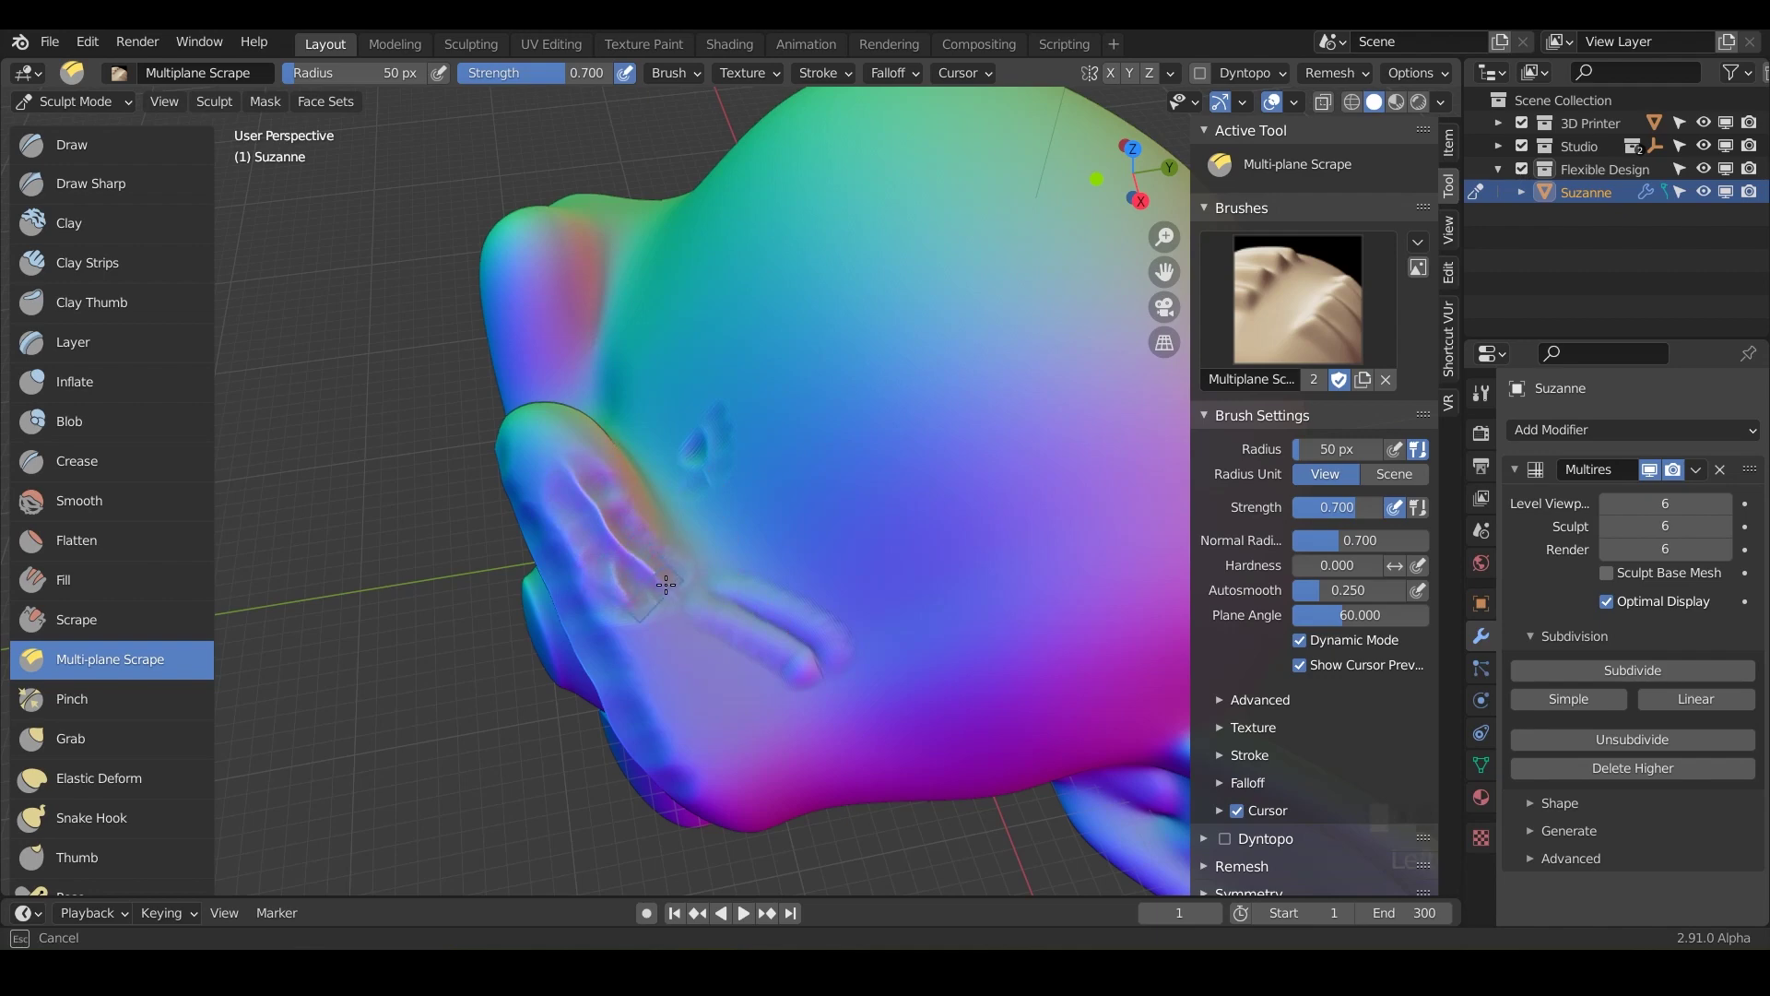
left_click_drag(742, 620, 838, 672)
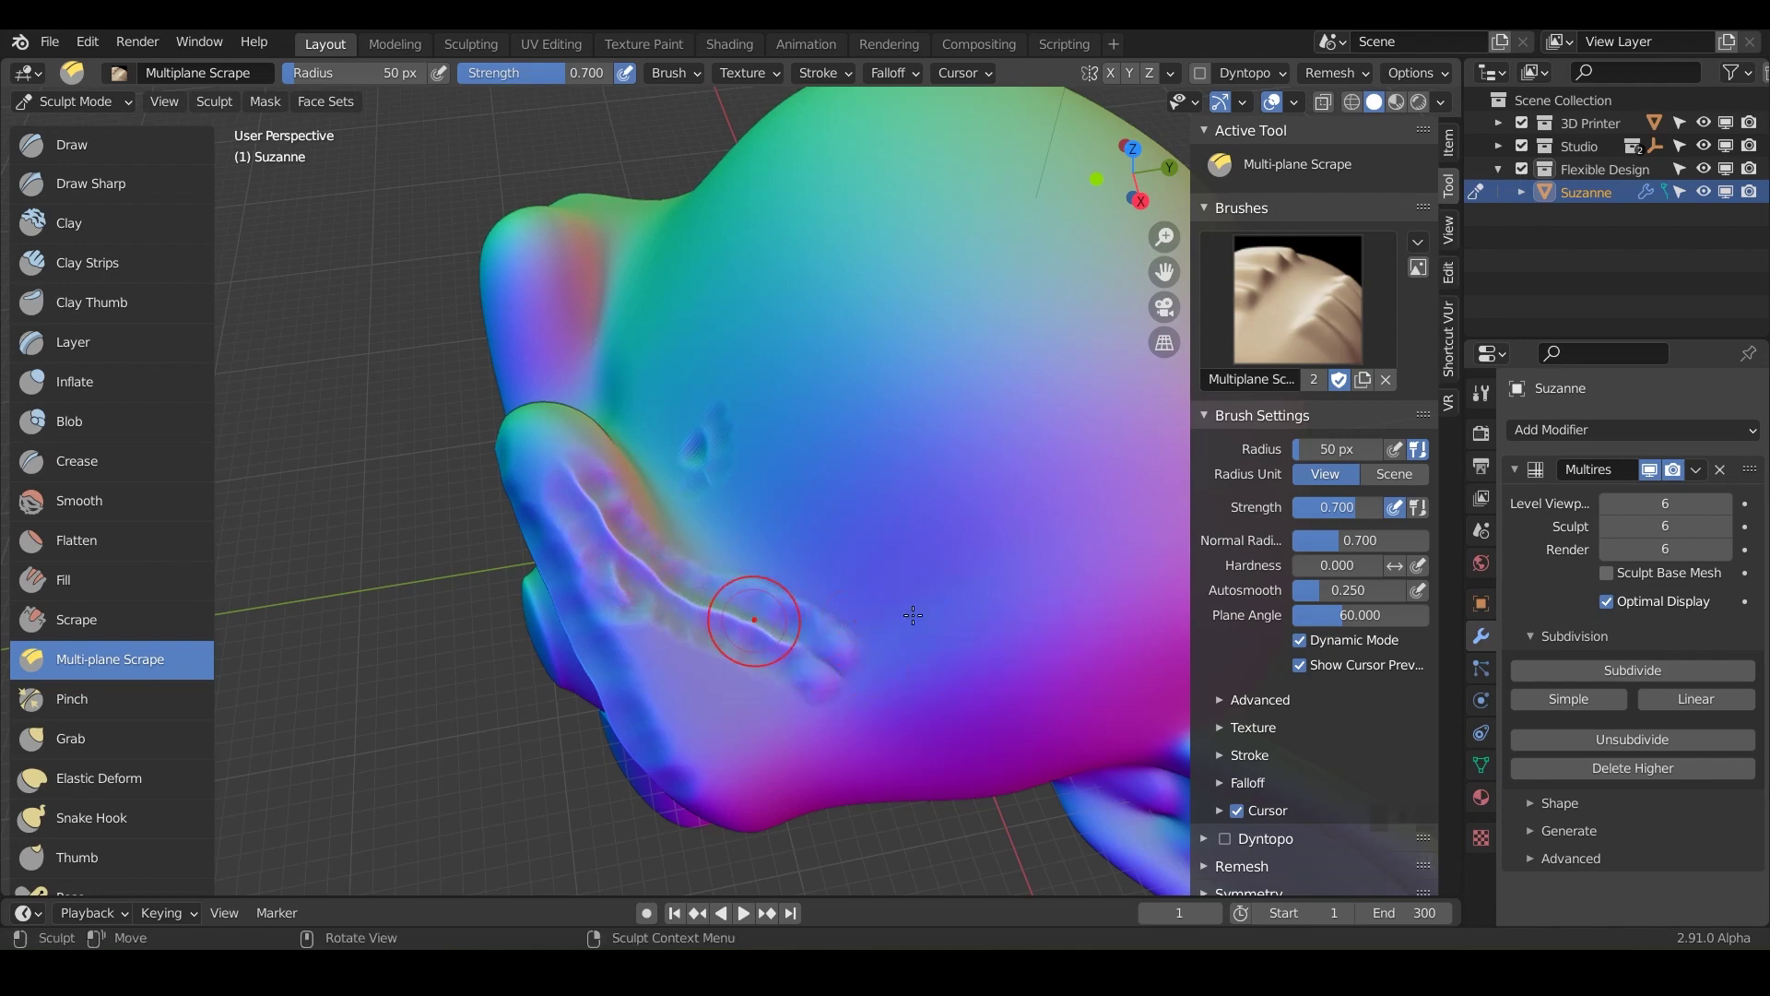
key("ctrl+z")
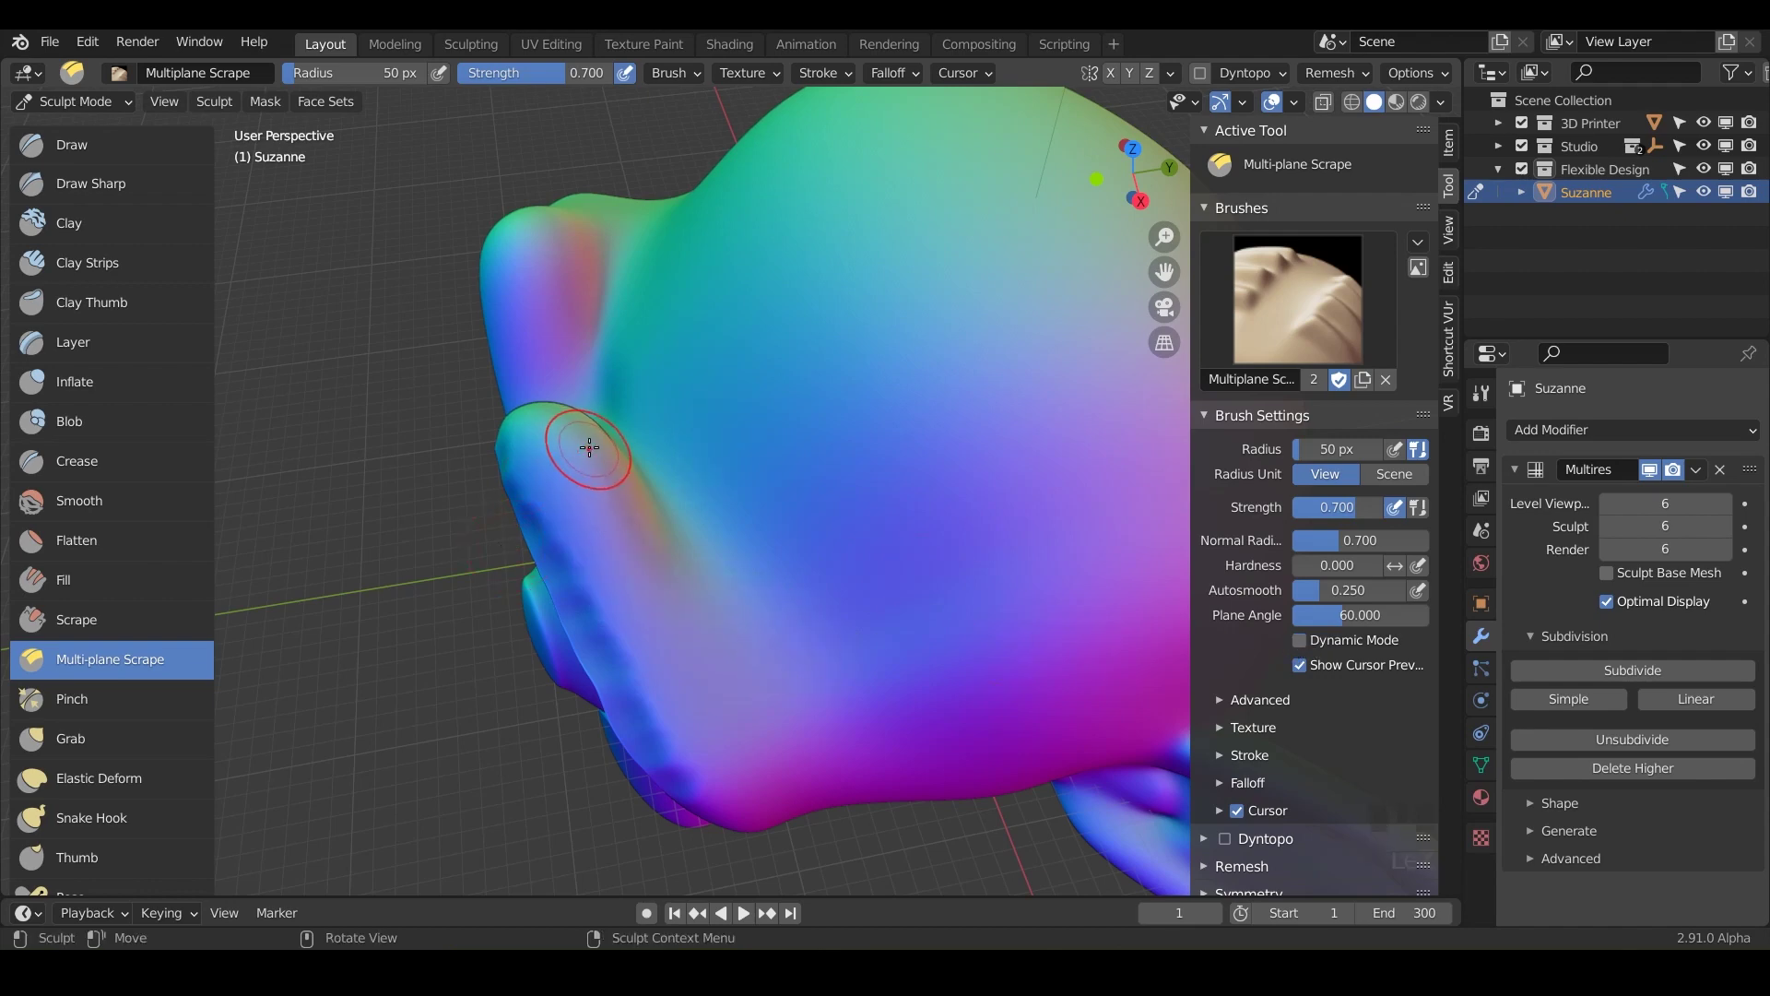
Scrape long flat grooves down the length of the ear from several angles
left_click_drag(584, 435, 590, 450)
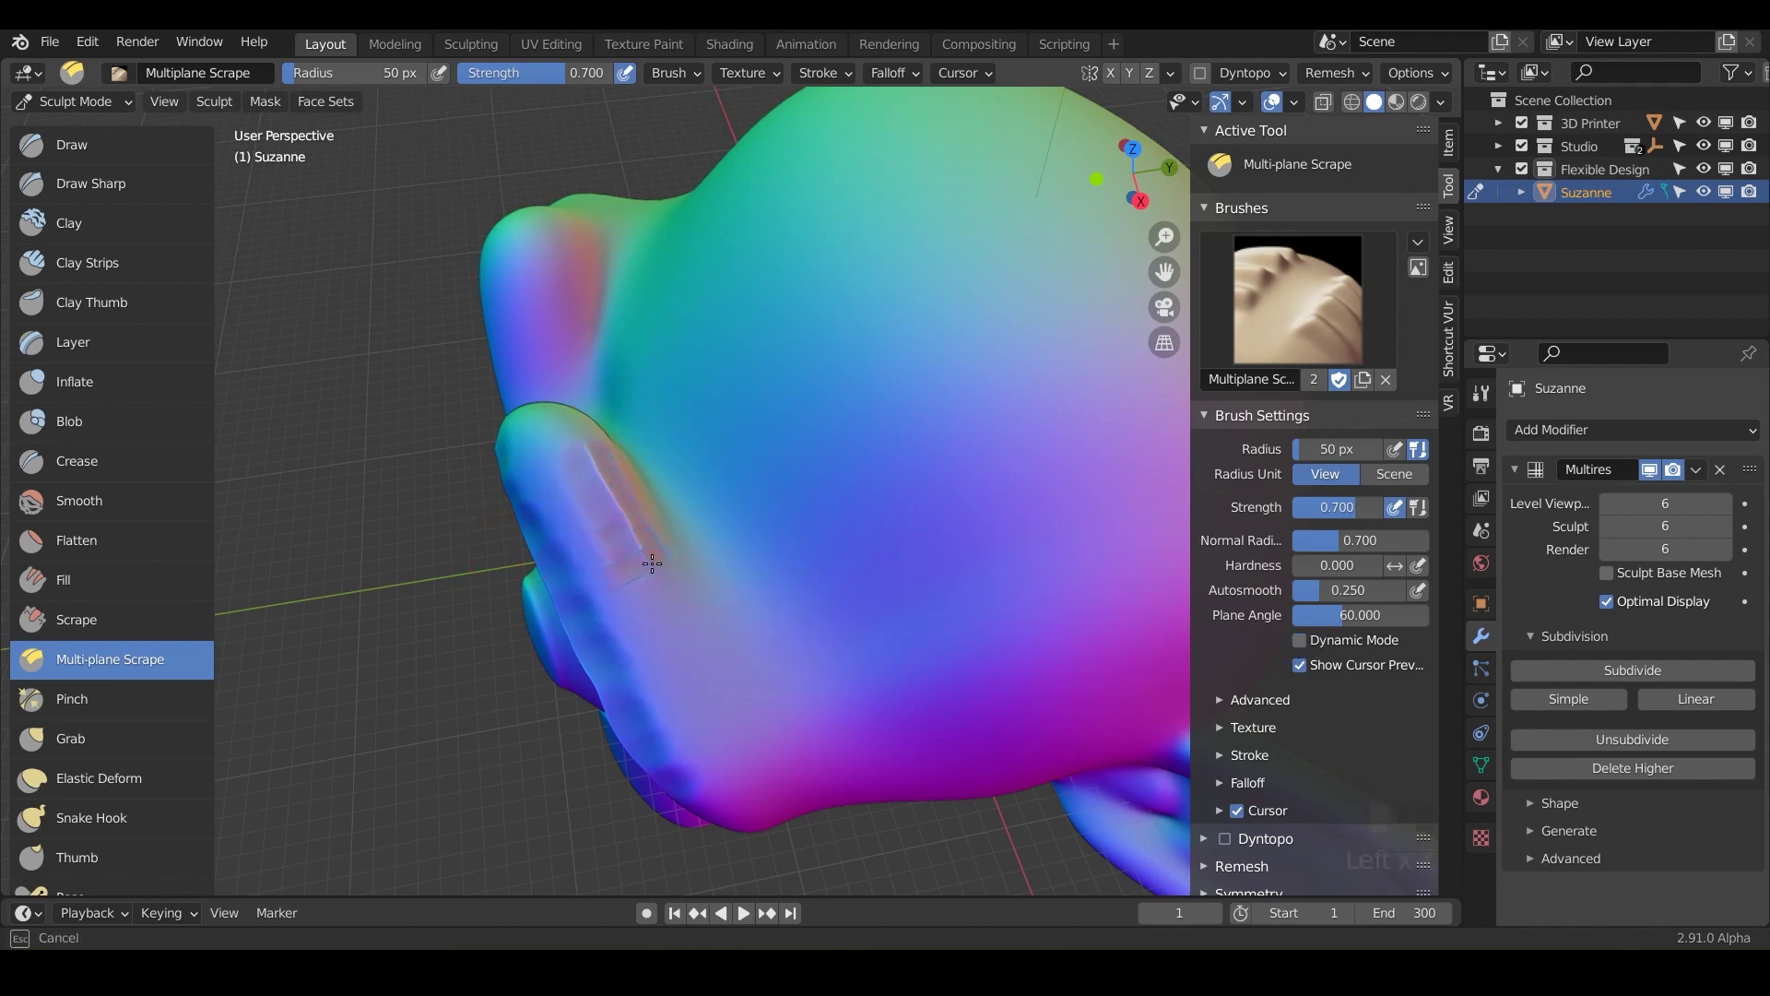
left_click_drag(701, 632, 743, 664)
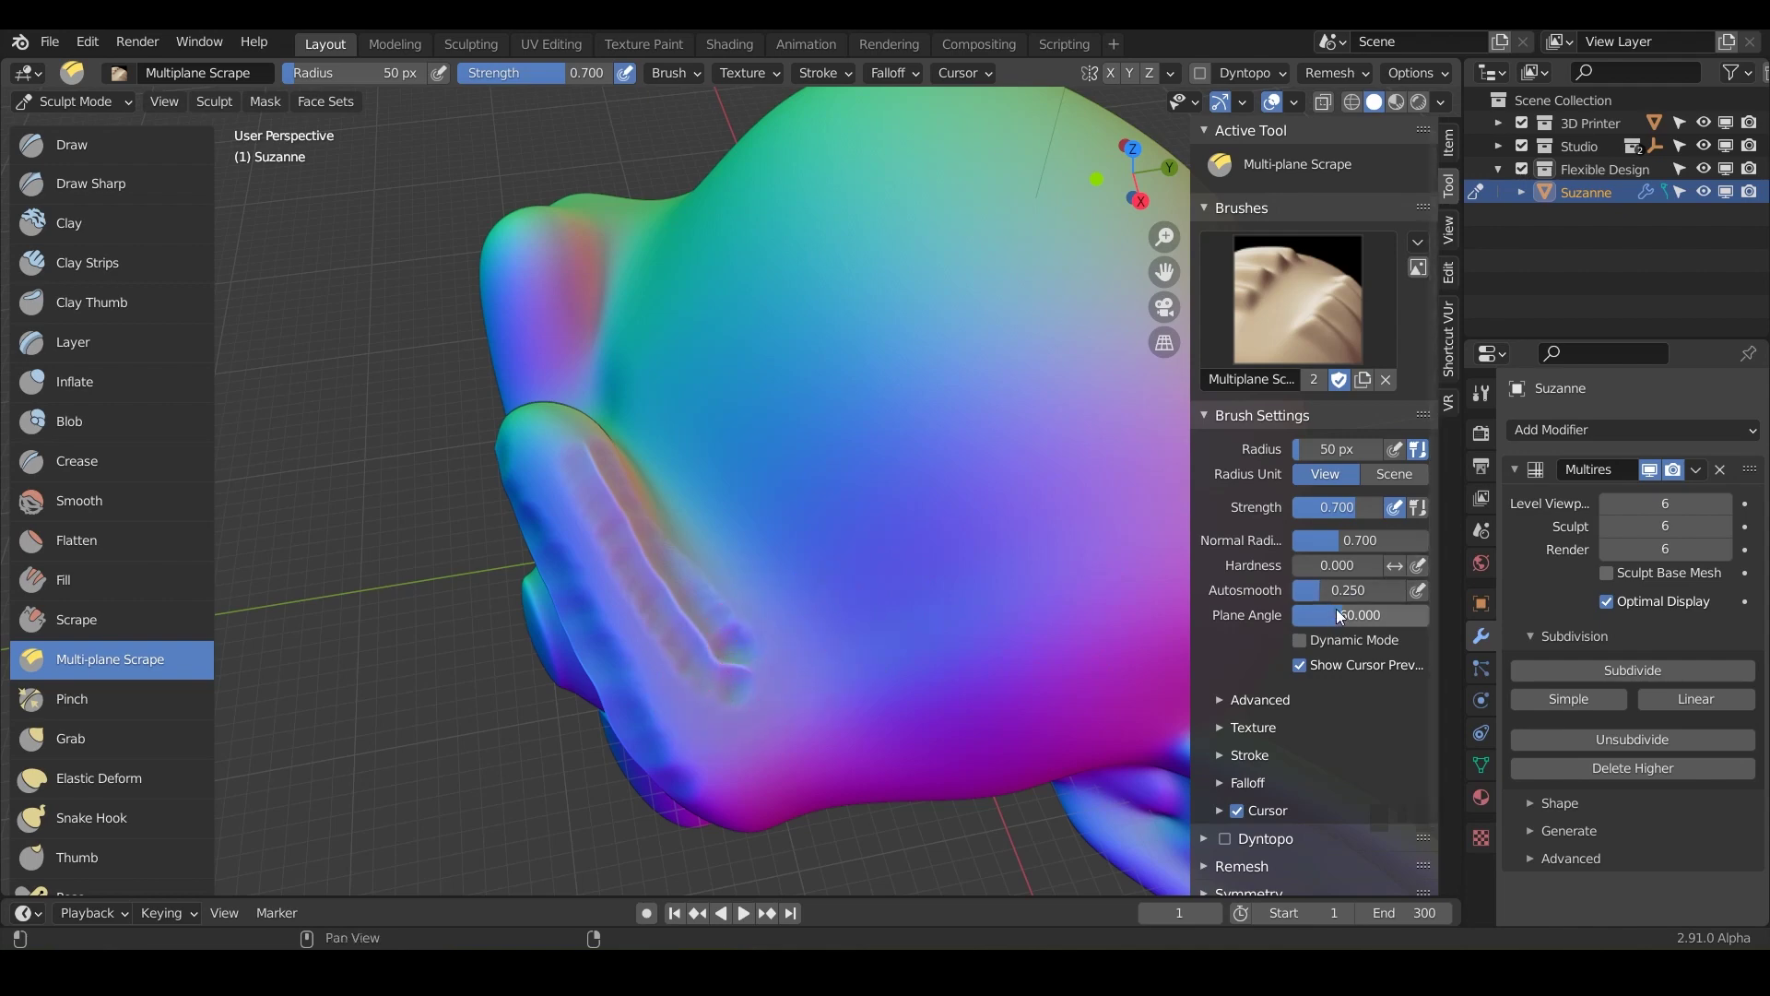
middle_click_drag(672, 679, 771, 654)
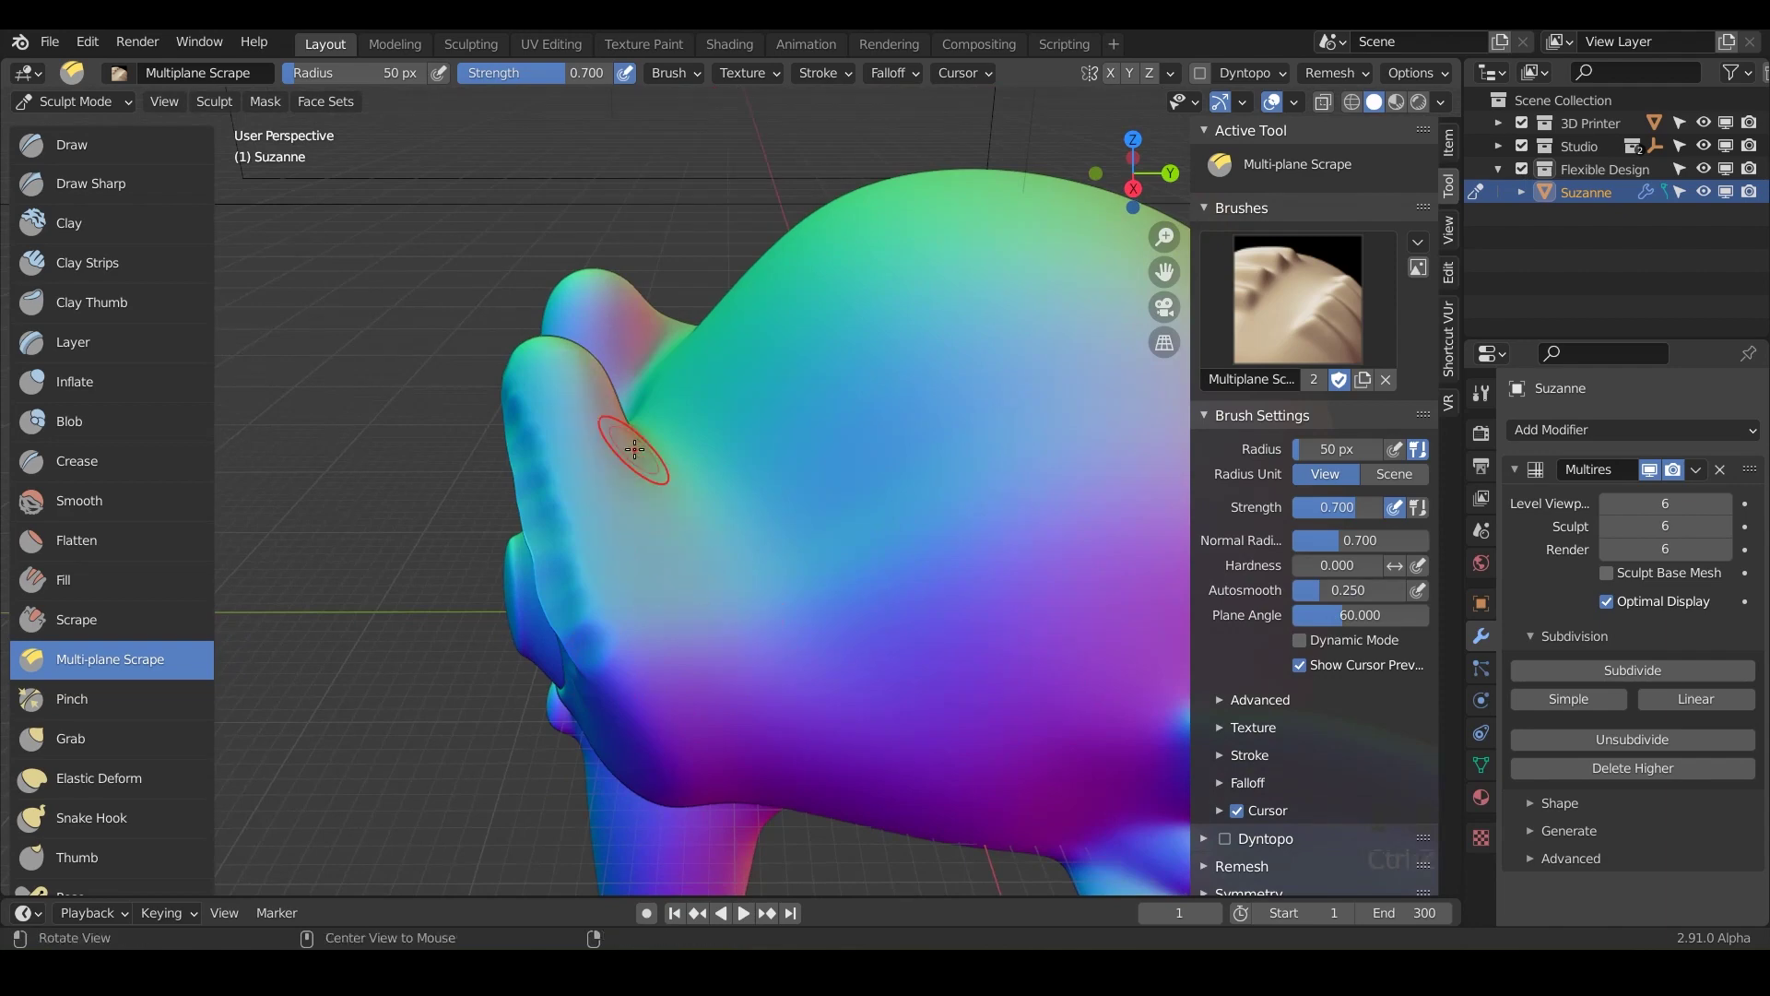
middle_click_drag(634, 451, 634, 492)
mouse_move(634, 492)
left_mouse_down()
mouse_move(621, 428)
mouse_move(577, 398)
mouse_move(588, 455)
left_mouse_up()
left_click_drag(600, 523, 612, 651)
mouse_move(612, 652)
middle_mouse_down()
mouse_move(680, 672)
mouse_move(1169, 673)
middle_mouse_up()
Set the brush's Plane Angle to 5
left_click_drag(1355, 615, 1334, 615)
double_click(1334, 615)
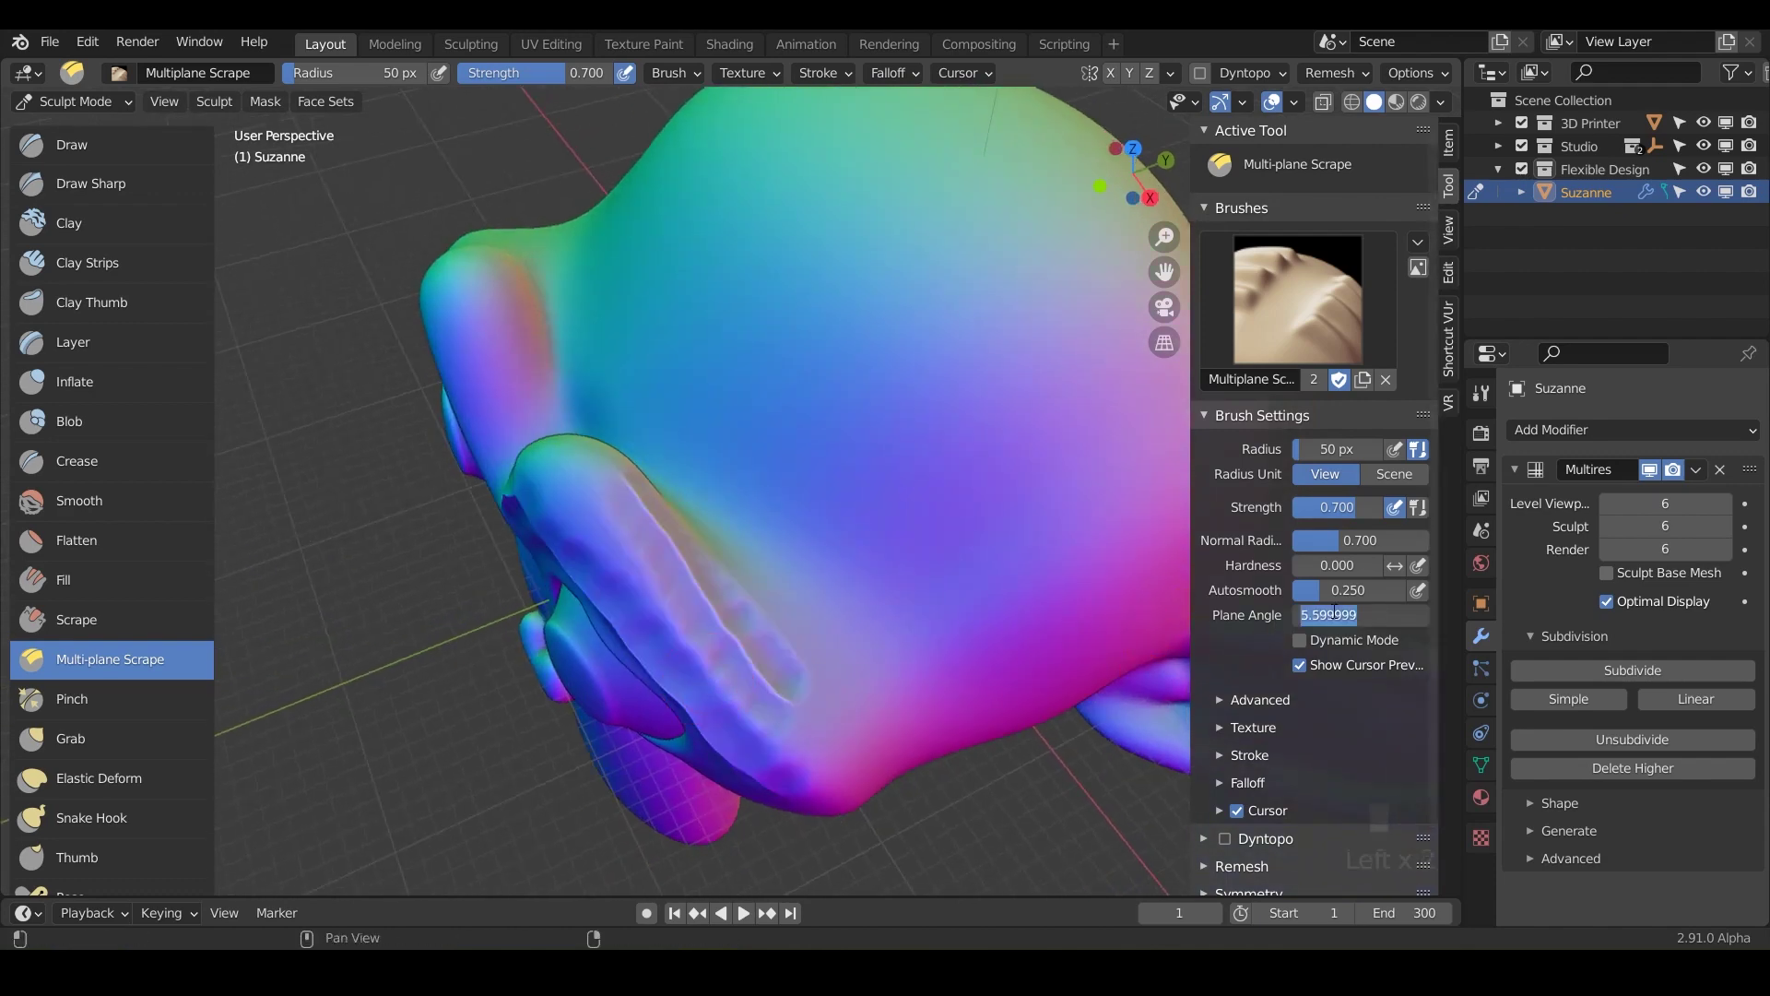
type("5")
key("Return")
middle_click_drag(839, 557, 927, 560)
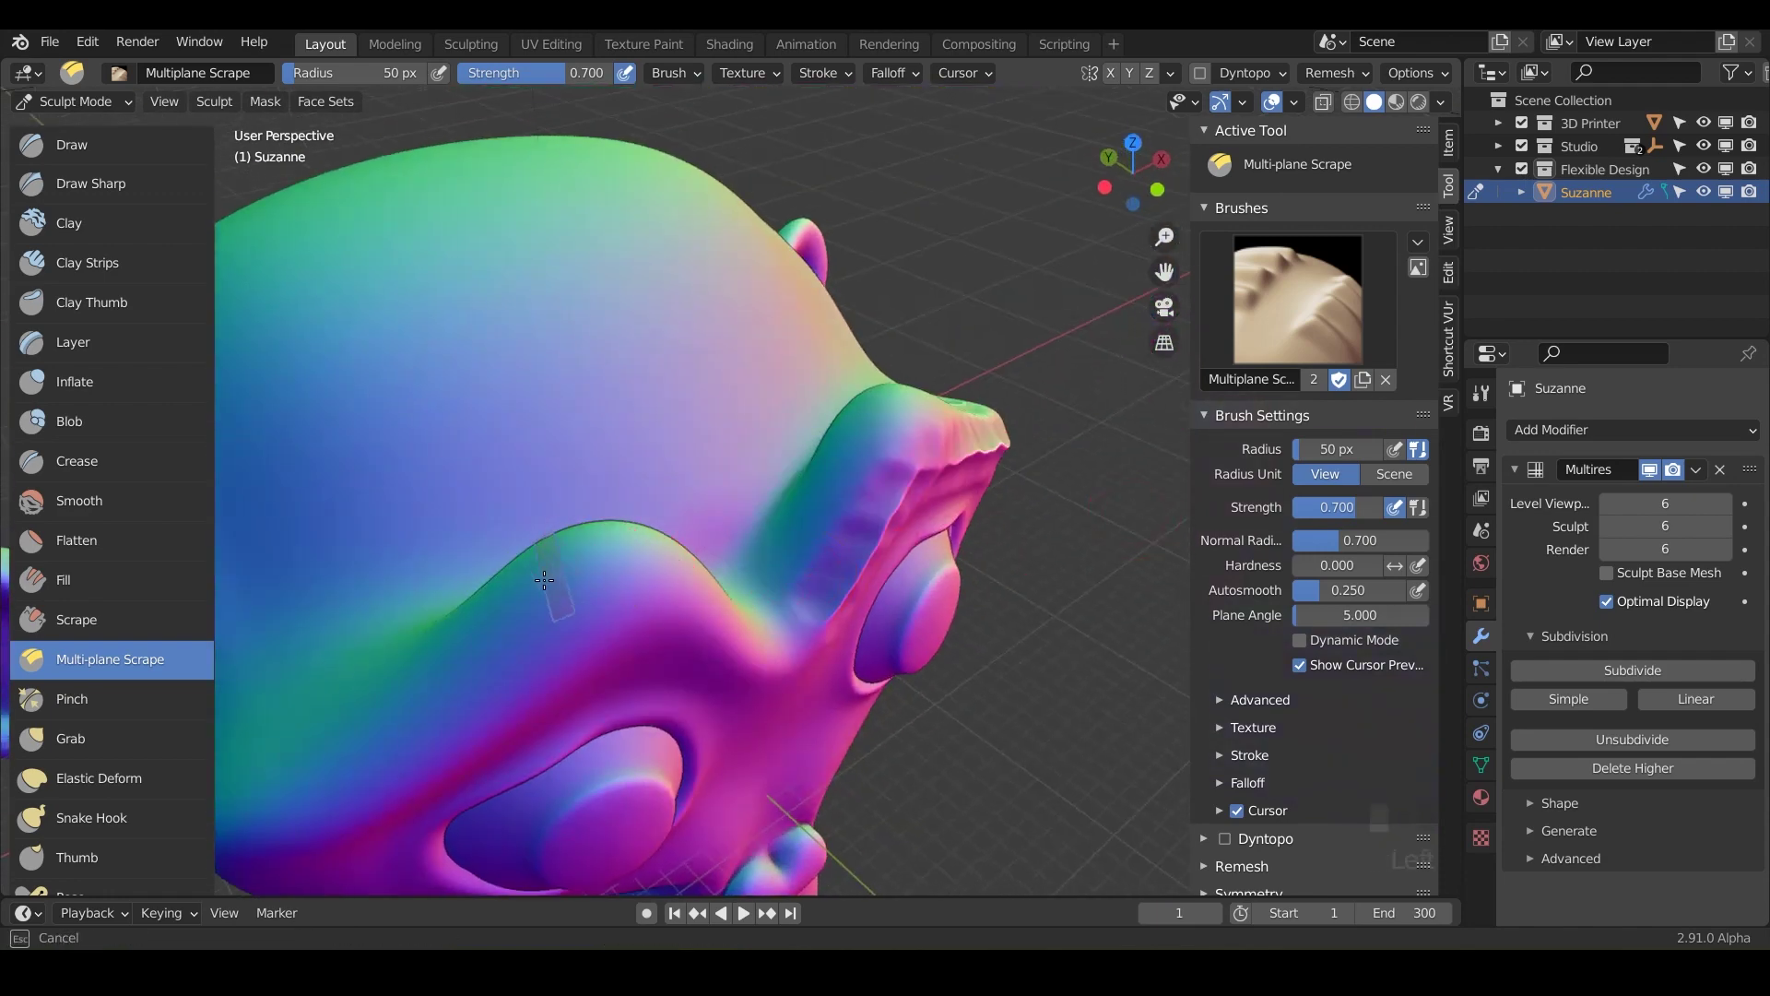
middle_click_drag(430, 692, 680, 538, "shift")
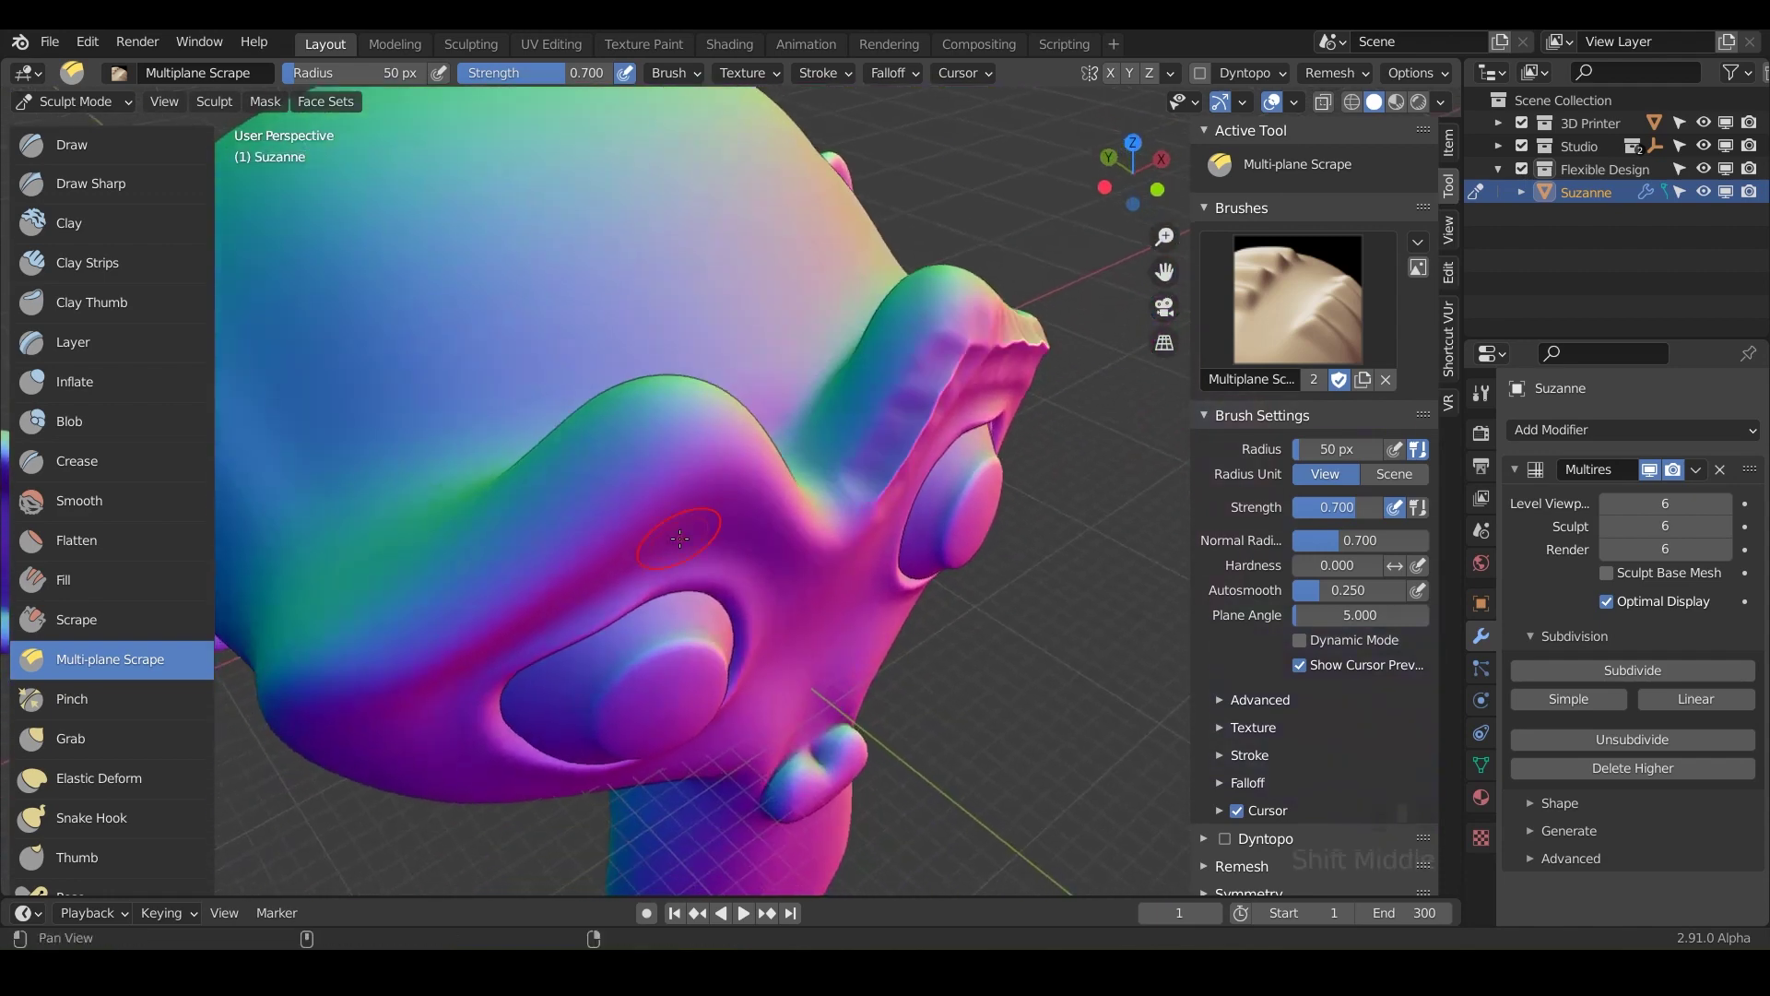
Enlarge the brush radius to 140 px and raise the Plane Angle to 10
key("f")
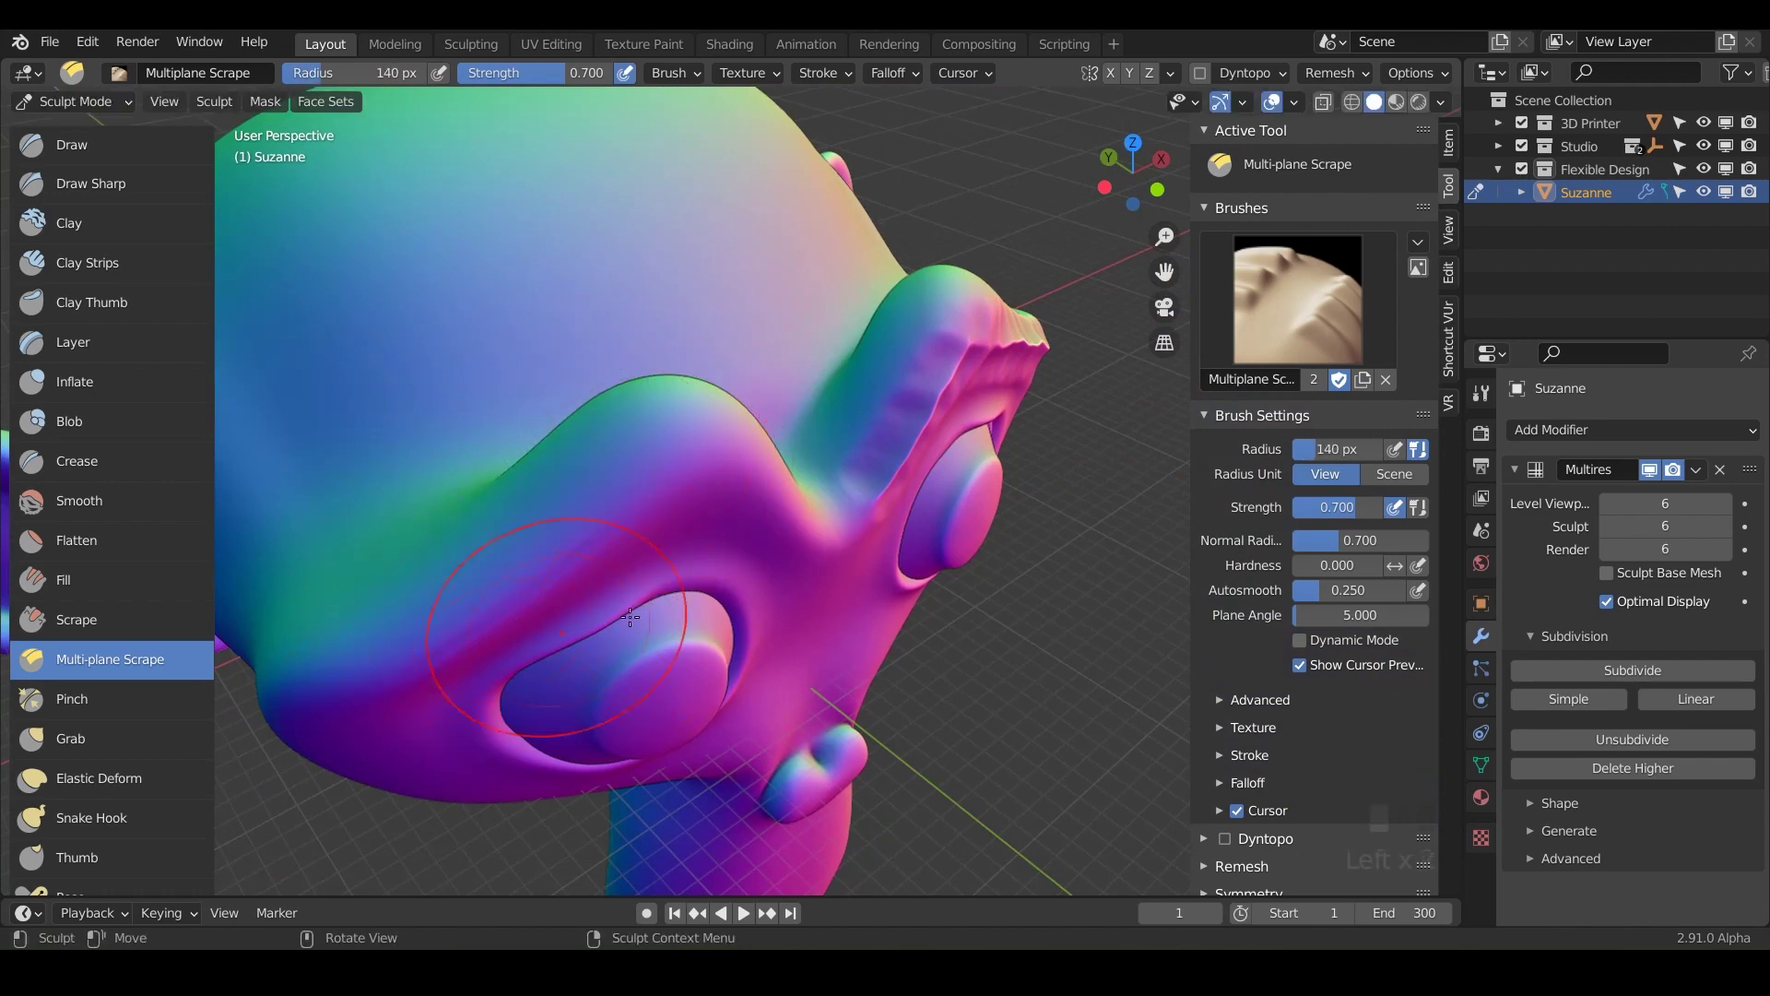
middle_click_drag(567, 708, 828, 347)
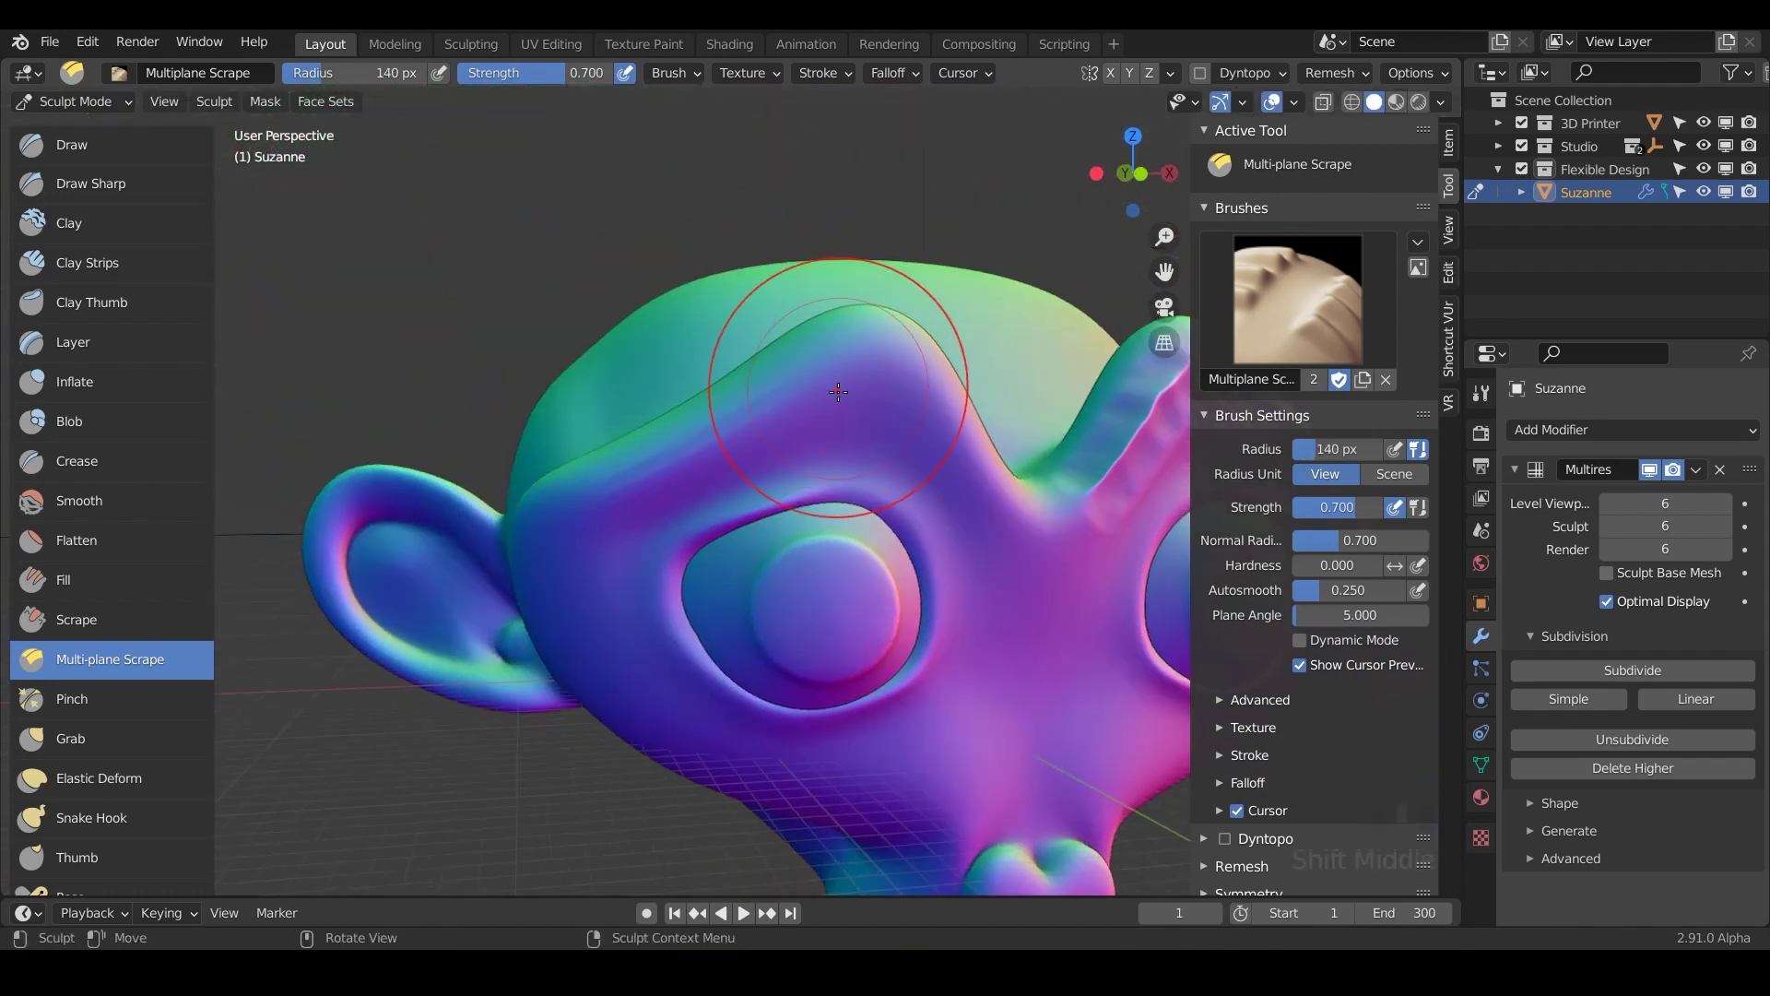
left_click_drag(828, 348, 827, 347)
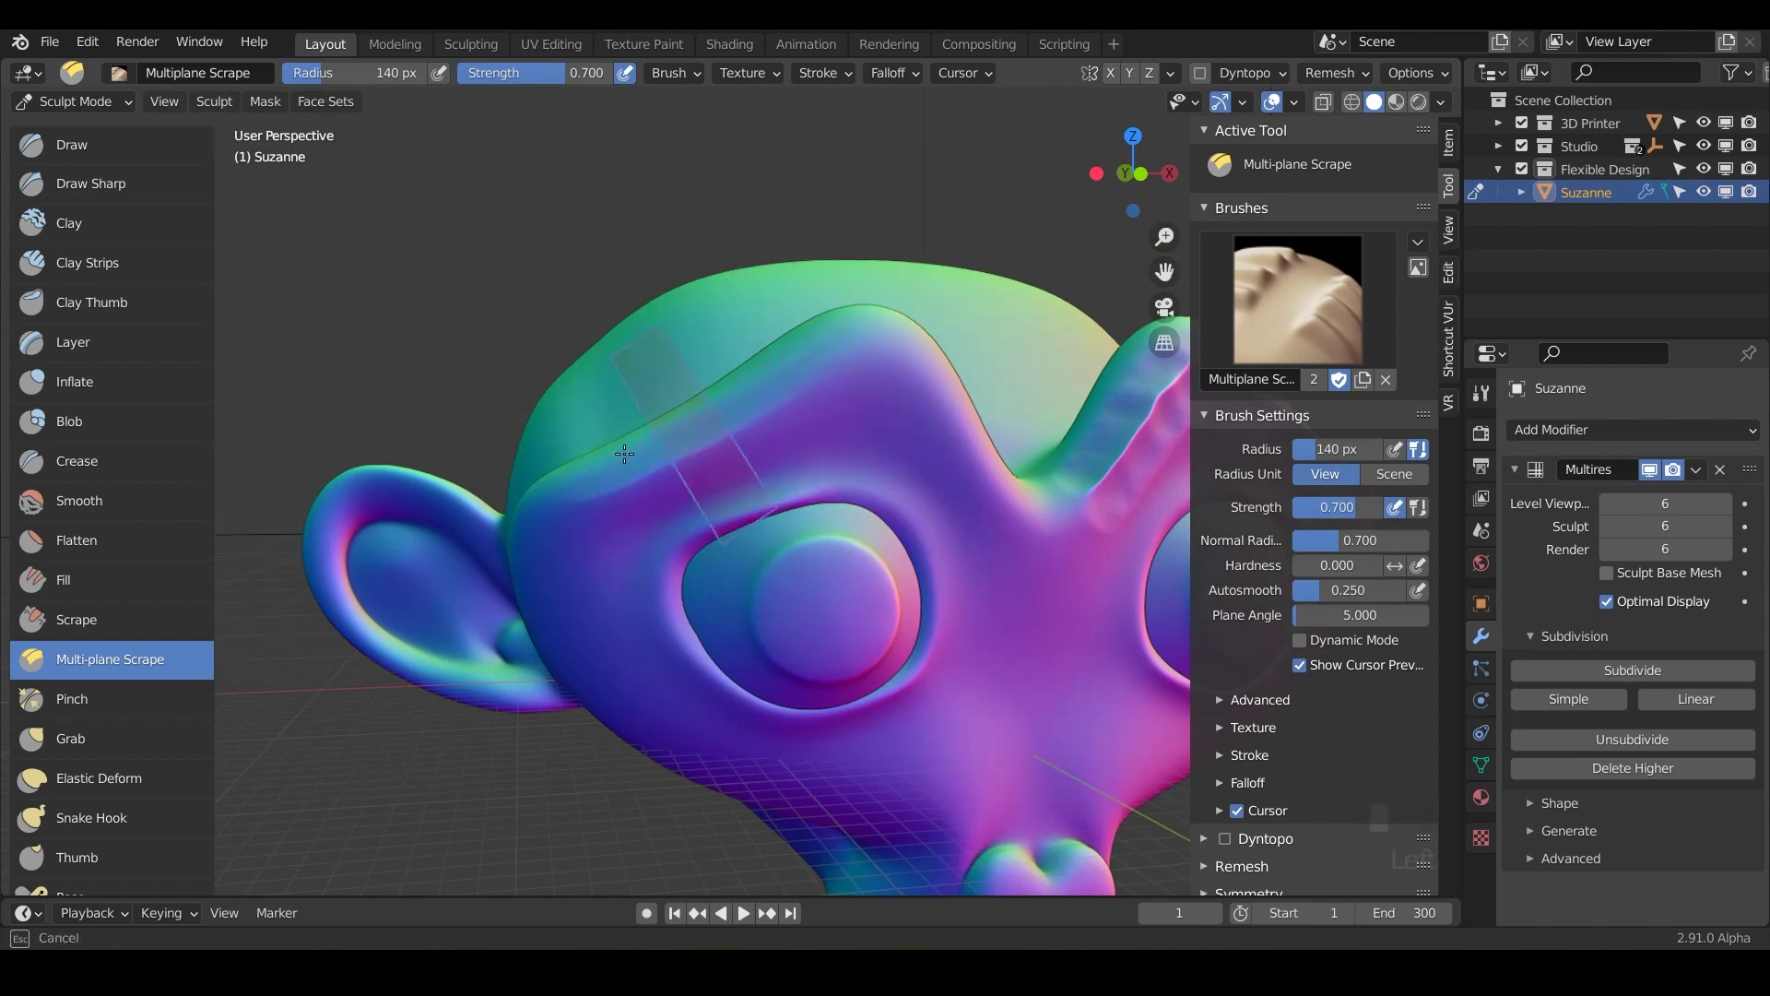
middle_click_drag(613, 461, 922, 498)
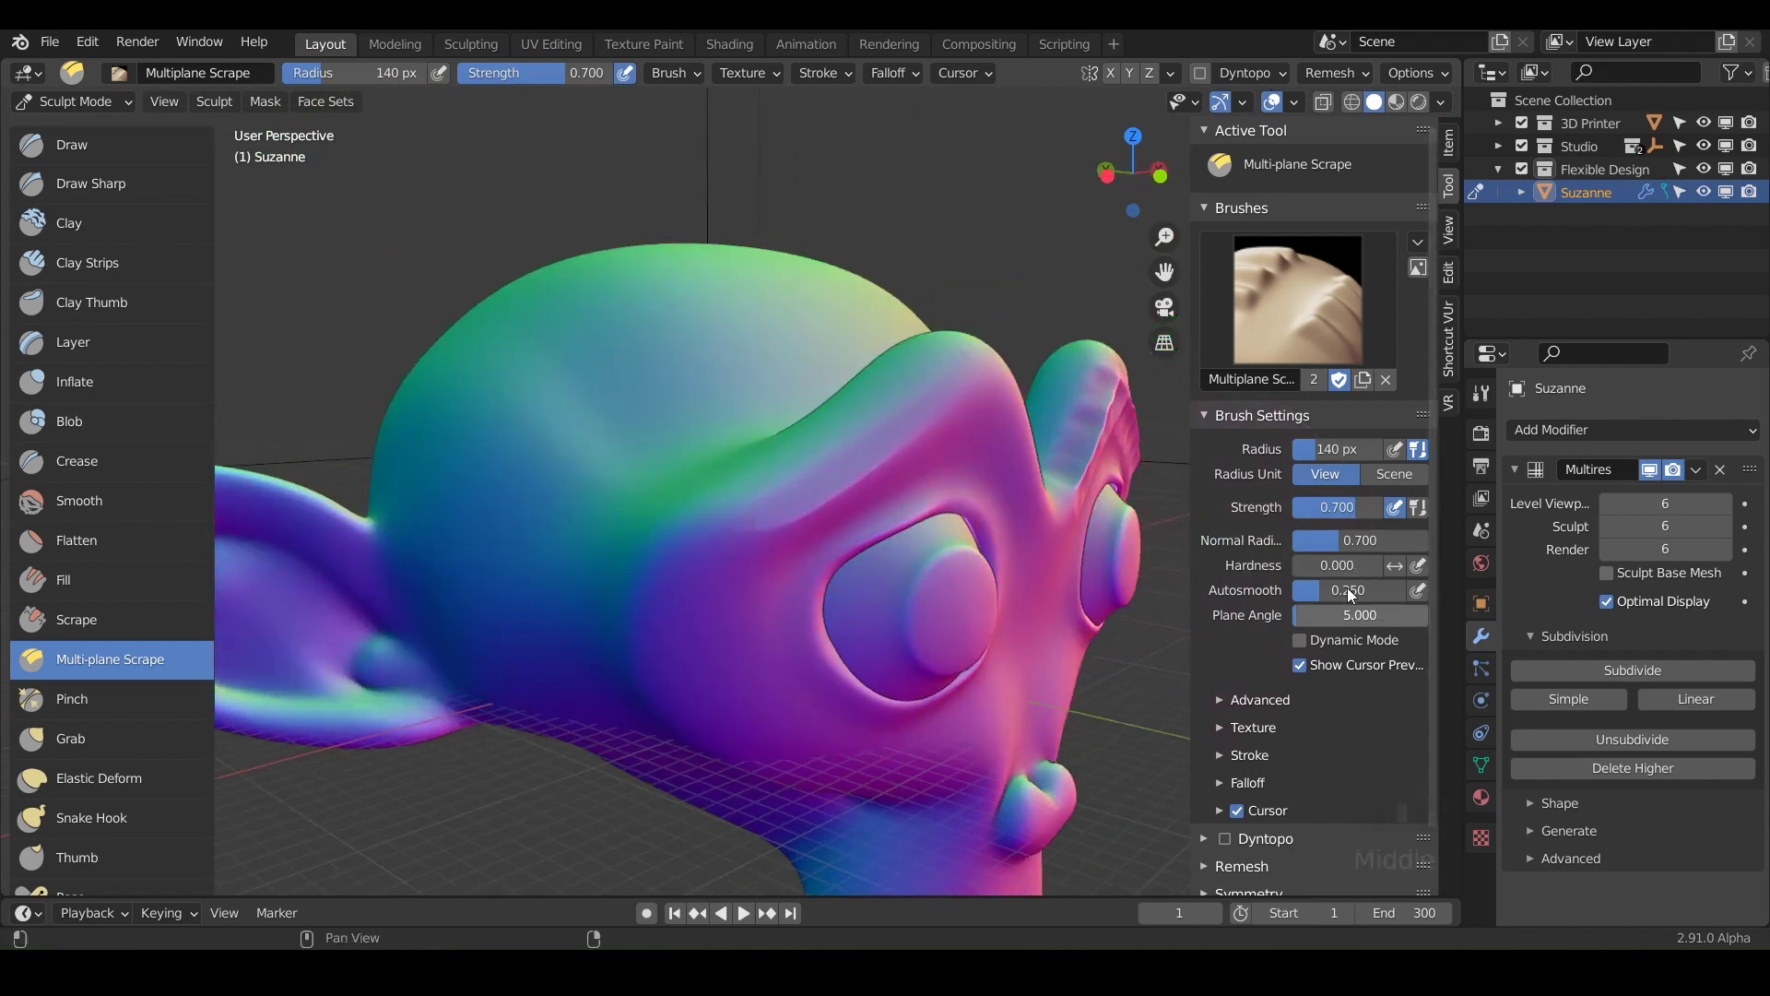
mouse_move(1309, 618)
left_mouse_down()
mouse_move(1327, 618)
mouse_move(1310, 618)
left_mouse_up()
Flatten the brow ridge above the eye, sweeping from the brow down the cheek
mouse_move(742, 544)
left_mouse_down()
mouse_move(751, 585)
mouse_move(636, 599)
mouse_move(692, 748)
mouse_move(646, 673)
mouse_move(728, 747)
mouse_move(660, 697)
mouse_move(691, 599)
mouse_move(802, 405)
mouse_move(766, 397)
mouse_move(708, 542)
mouse_move(848, 359)
mouse_move(751, 392)
mouse_move(737, 600)
left_mouse_up()
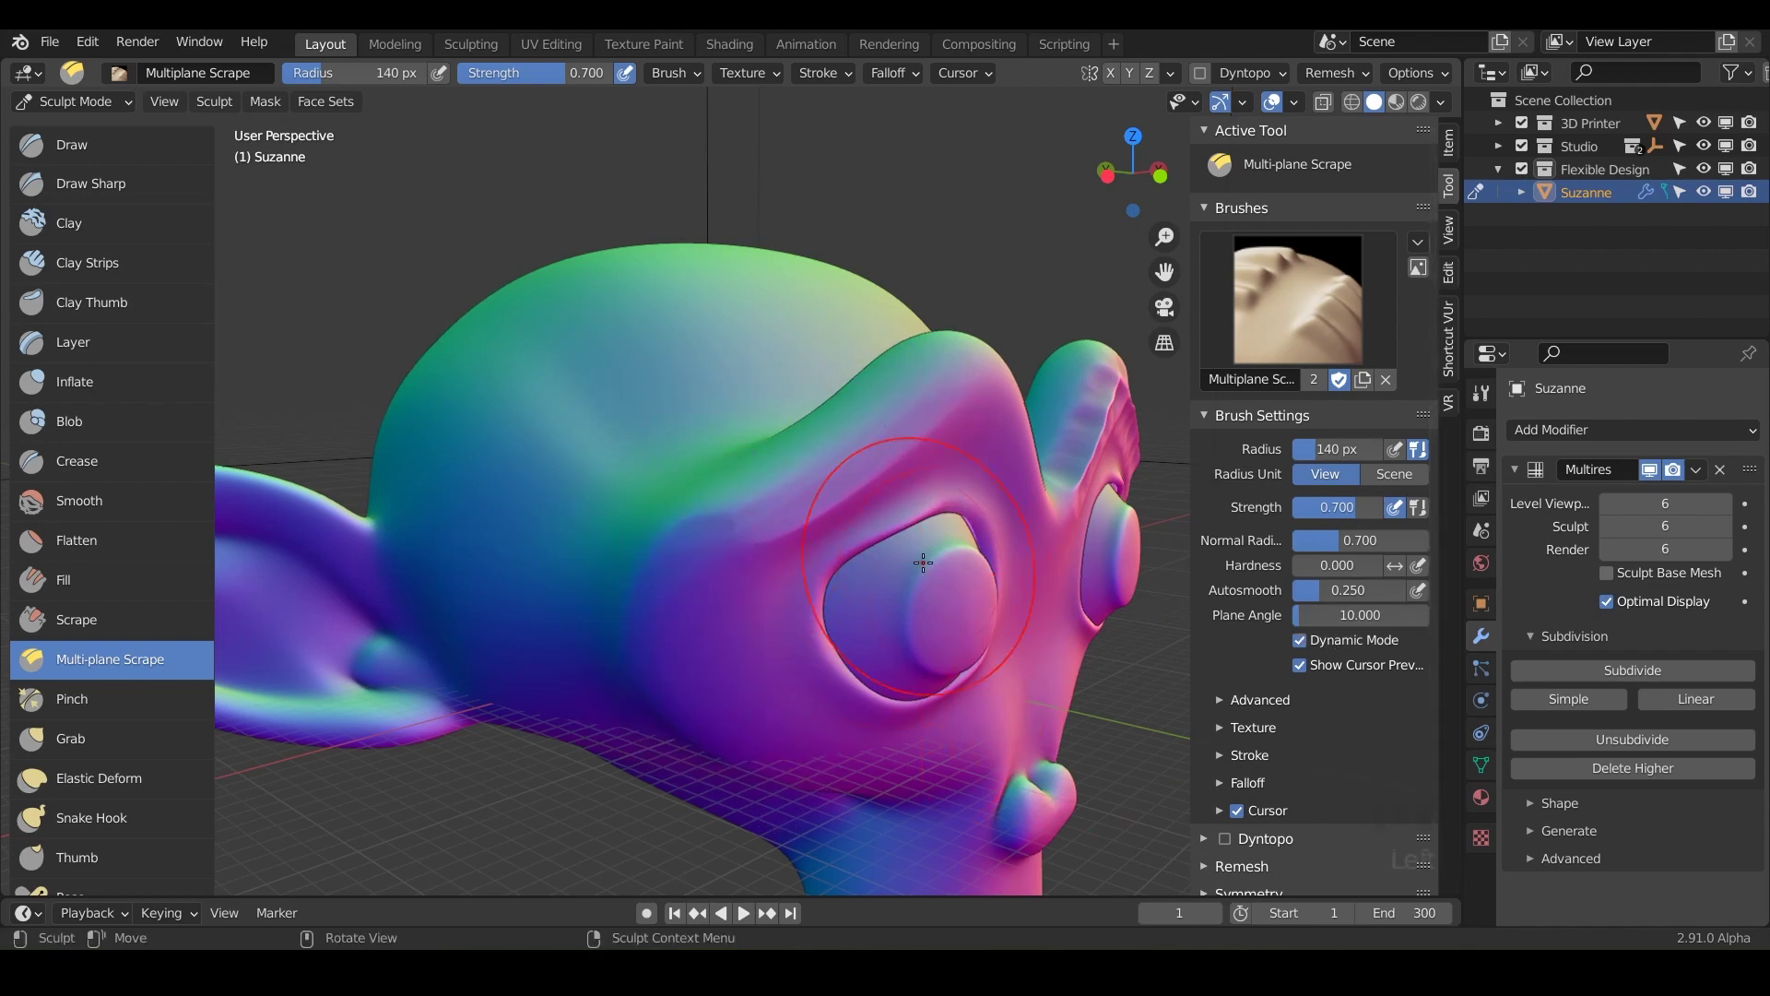
mouse_move(951, 382)
left_mouse_down()
mouse_move(791, 378)
mouse_move(731, 573)
mouse_move(885, 374)
mouse_move(849, 300)
mouse_move(731, 534)
mouse_move(671, 593)
mouse_move(691, 683)
left_mouse_up()
mouse_move(692, 683)
middle_mouse_down()
mouse_move(765, 661)
mouse_move(680, 559)
mouse_move(701, 618)
mouse_move(936, 630)
mouse_move(871, 488)
middle_mouse_up()
scroll(680, 560, "down", 5)
scroll(680, 559, "down", 4)
scroll(754, 616, "up", 3)
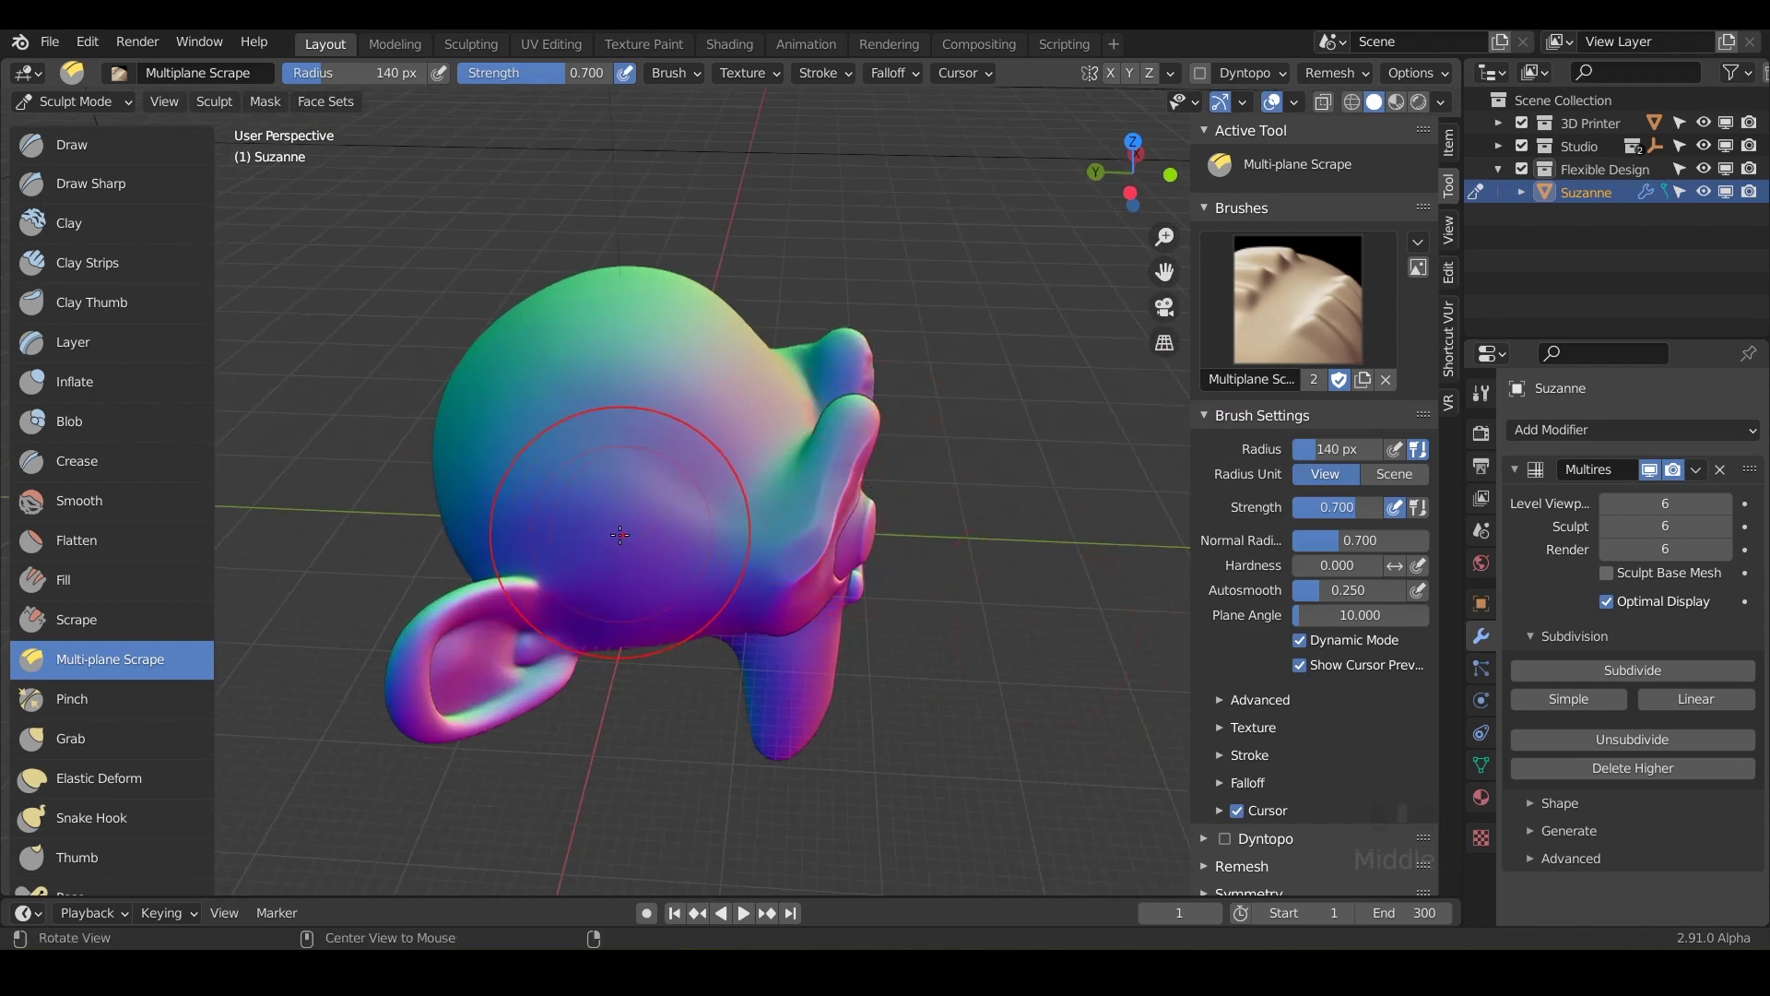
Orbit down to the ear and set the Plane Angle to 45
scroll(897, 391, "up", 3)
middle_click_drag(897, 391, 712, 435)
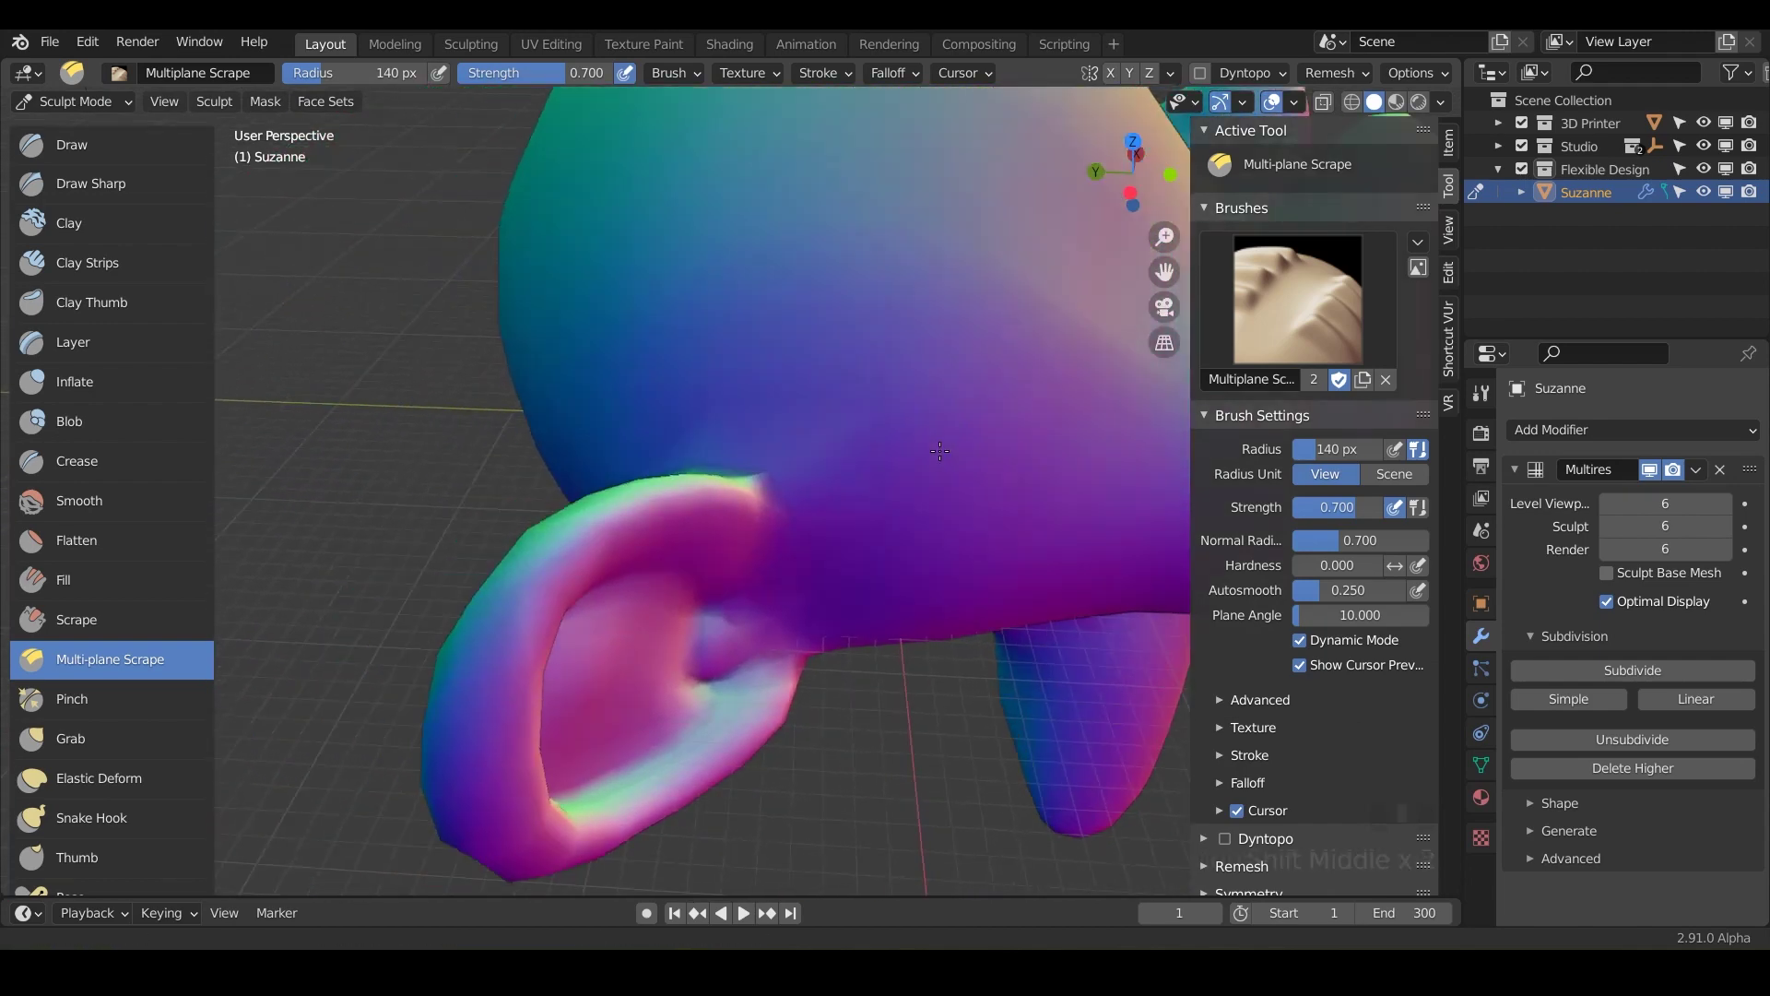
middle_click_drag(922, 405, 1355, 639)
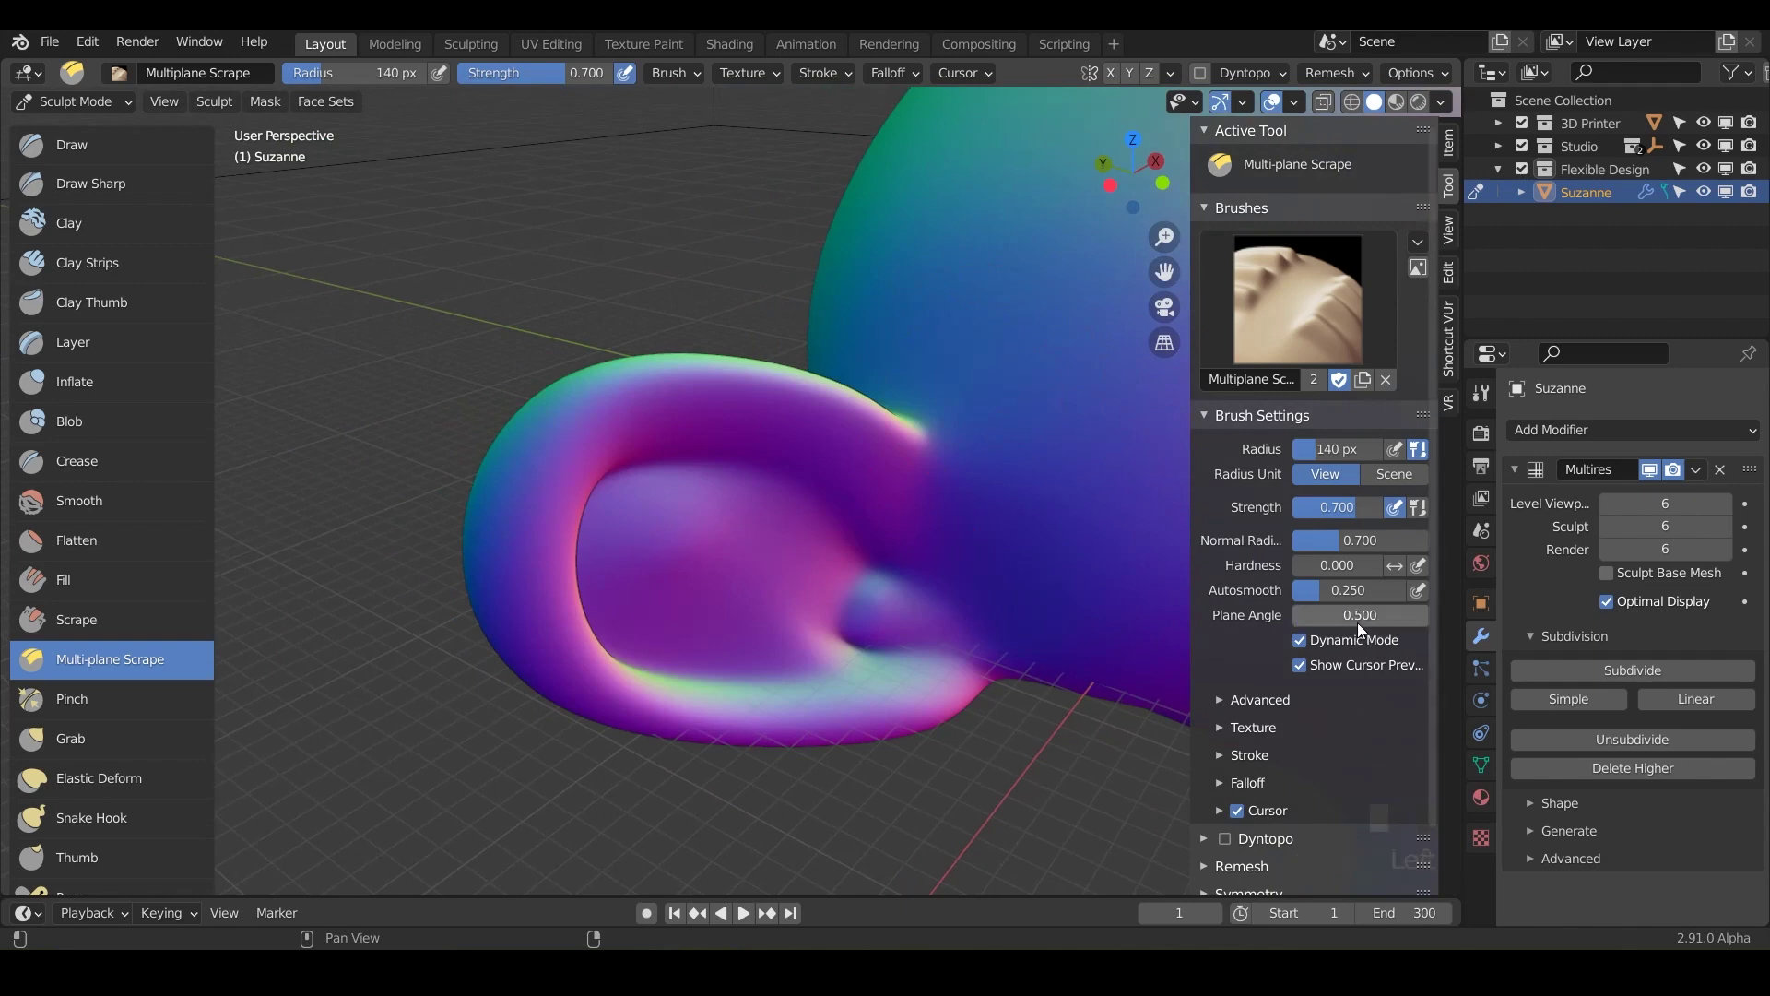
left_click_drag(1357, 622, 1347, 622)
left_click(1347, 621)
type("45")
key("Return")
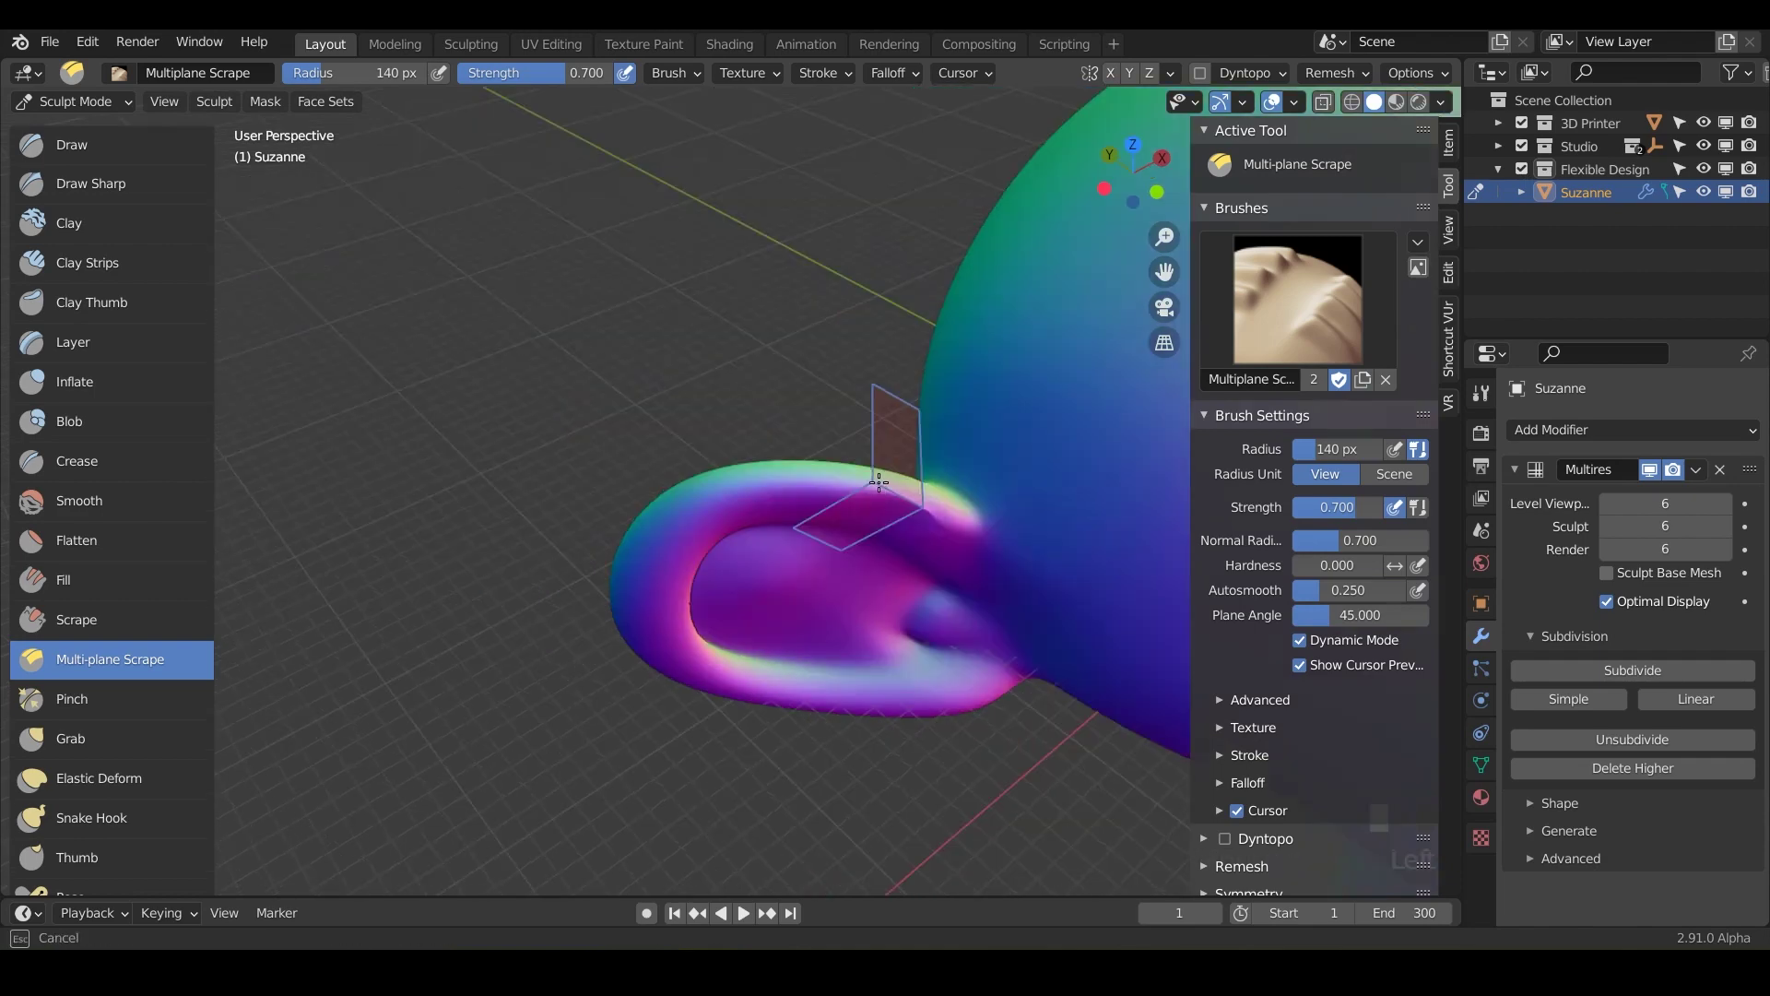
Scrape the ear's outer rim into flat facets and resize the brush to 42 px
mouse_move(834, 535)
left_mouse_down()
mouse_move(719, 517)
mouse_move(647, 549)
left_mouse_up()
middle_click_drag(646, 548, 649, 577)
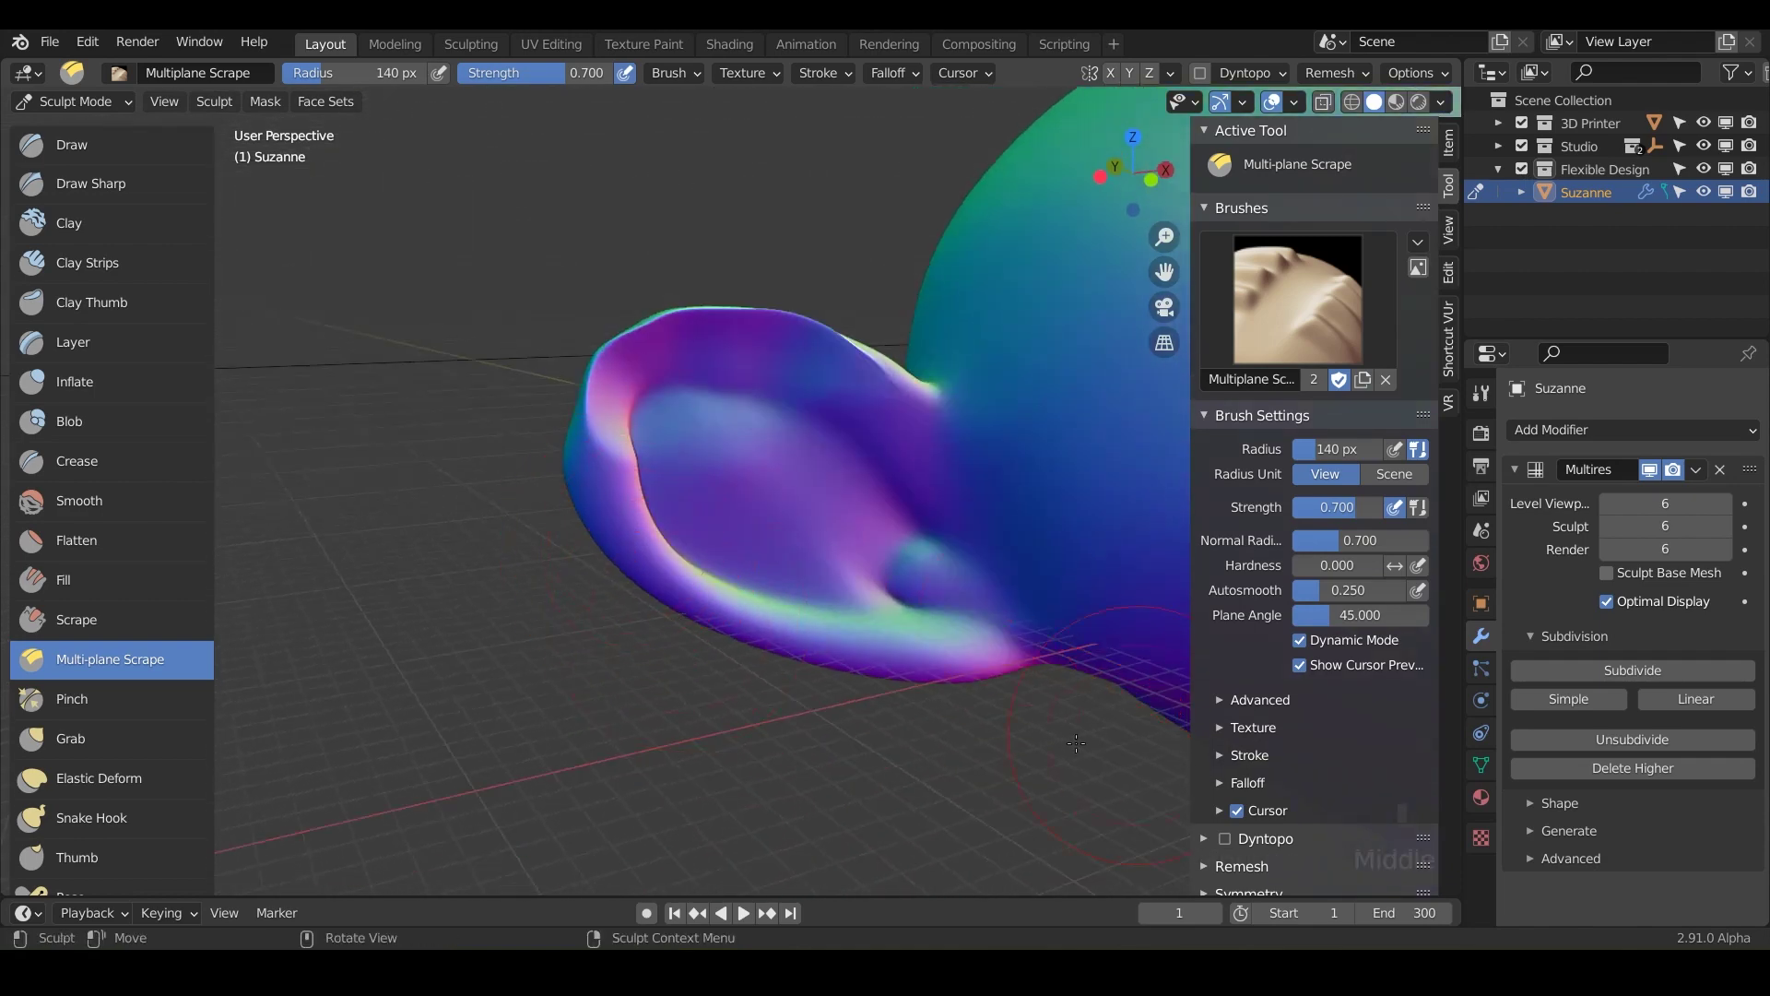
mouse_move(603, 453)
left_mouse_down()
mouse_move(610, 516)
mouse_move(710, 635)
left_mouse_up()
mouse_move(710, 635)
middle_mouse_down()
mouse_move(565, 573)
mouse_move(1014, 636)
middle_mouse_up()
key("f")
left_click(1071, 653)
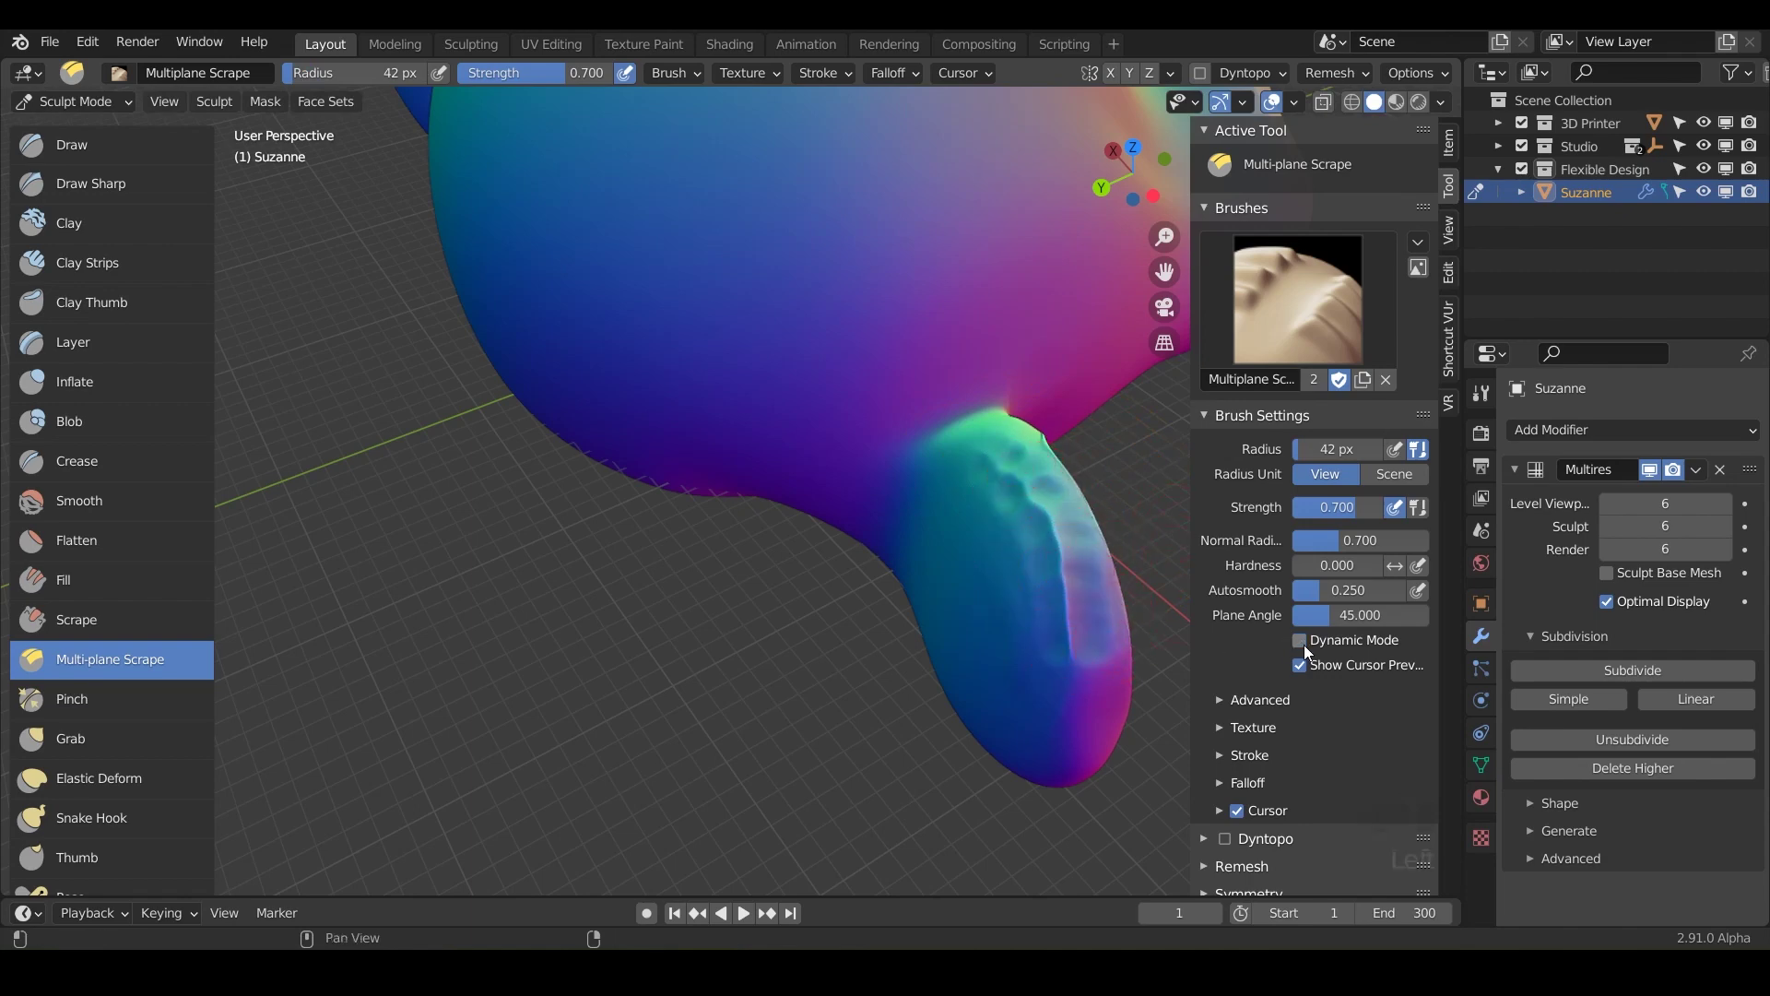
Undo the bad rim stroke and scrape the ear rim flat down to its tip
key("ctrl+z")
key("ctrl+z")
left_click_drag(978, 426, 1018, 460)
left_click_drag(1085, 713, 1088, 784)
middle_click_drag(1051, 643, 600, 438)
scroll(797, 526, "down", 5)
Scrape the brow ridge over both eyes into a sharp edge, undoing the jagged last stroke
left_click_drag(932, 295, 728, 231)
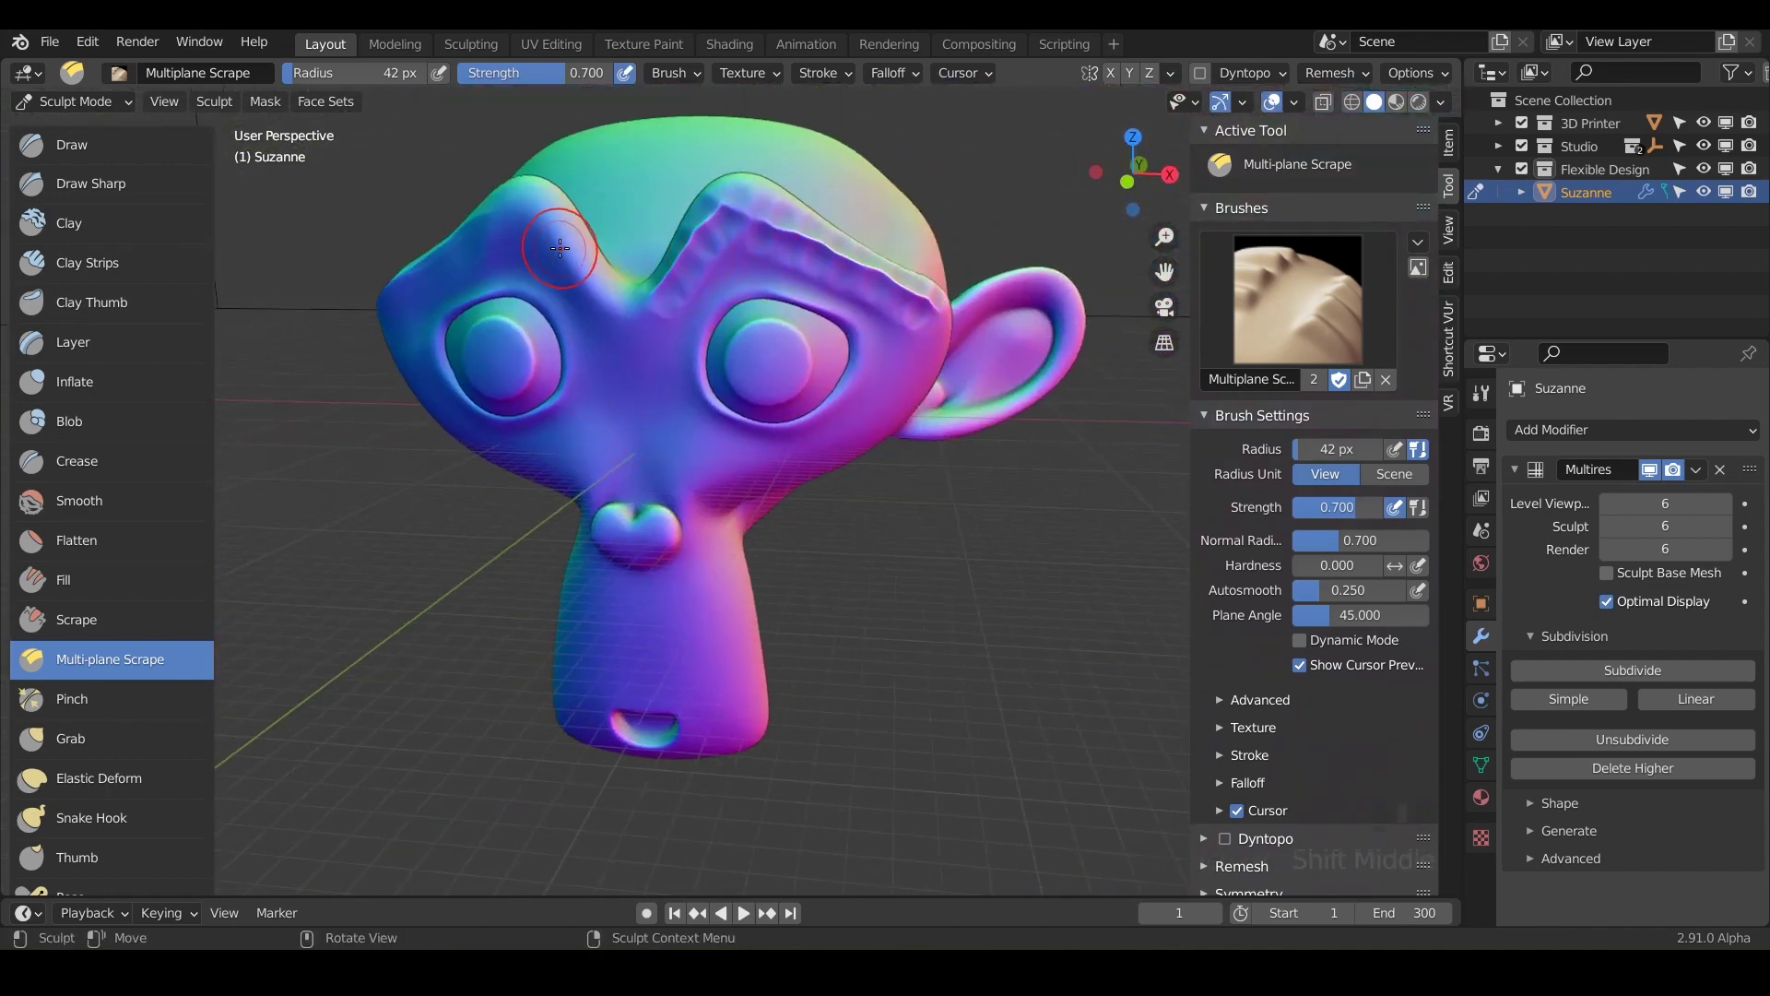
middle_click_drag(731, 231, 664, 237)
left_click_drag(715, 263, 715, 263)
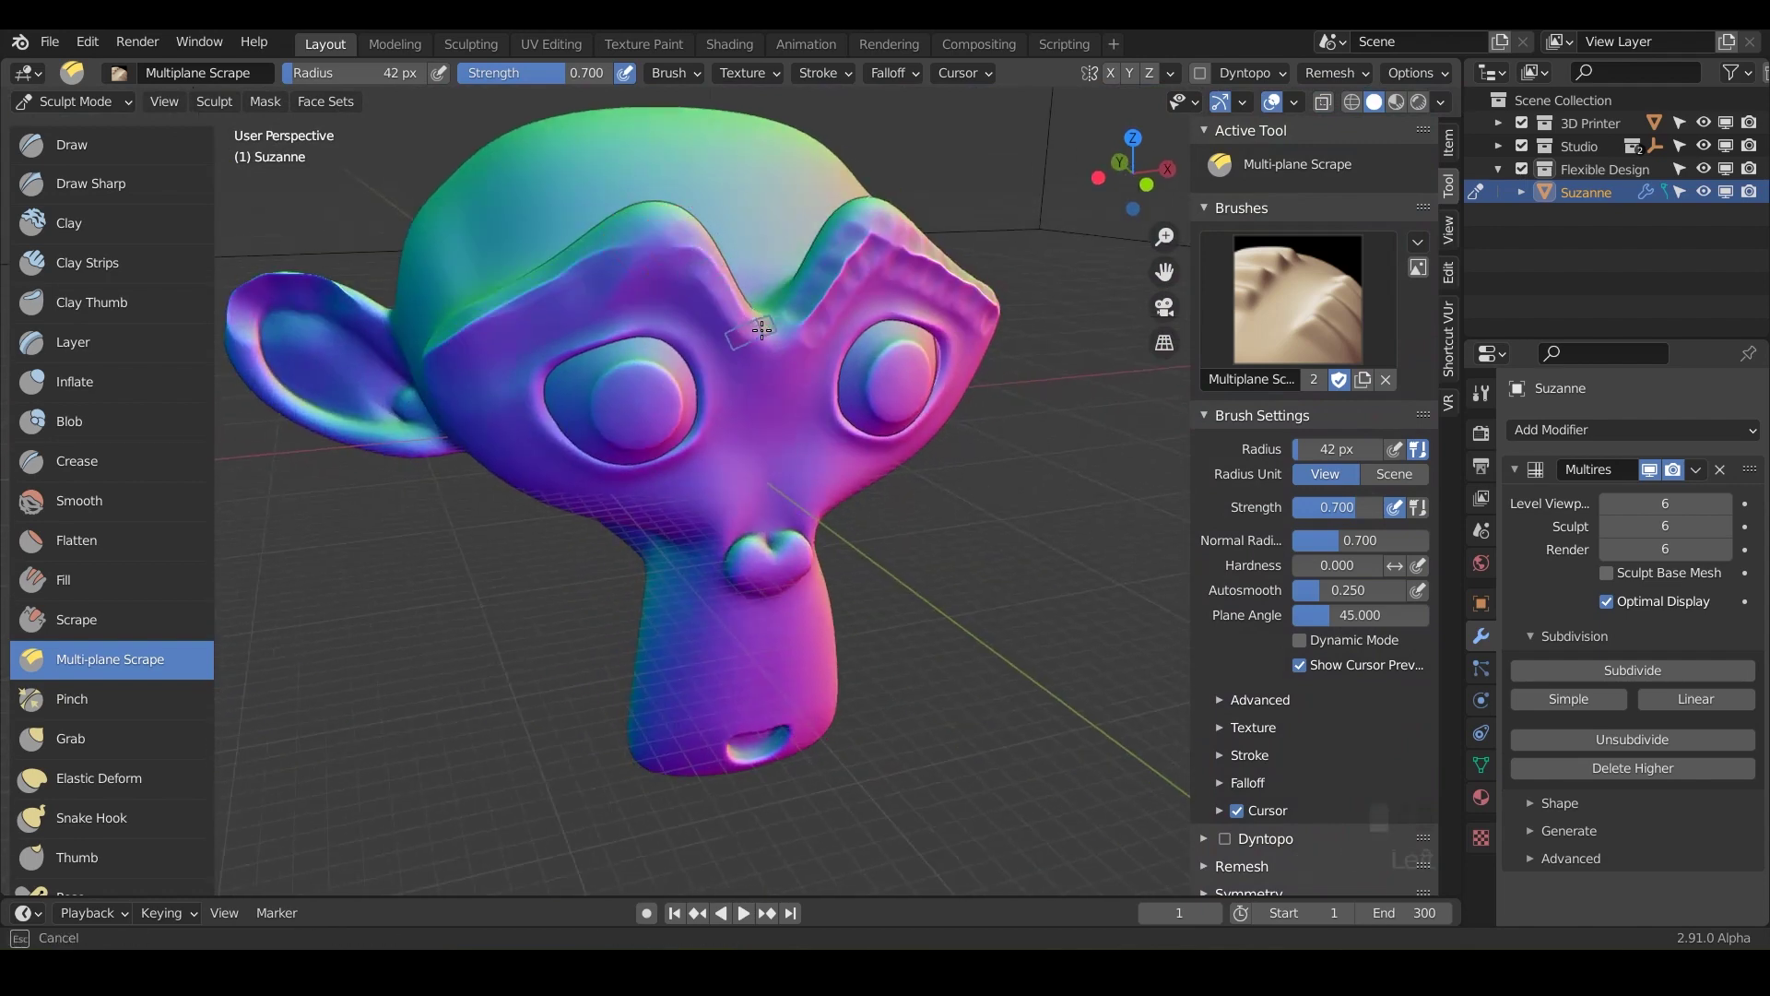
left_click_drag(762, 332, 763, 332)
middle_click_drag(762, 332, 623, 373)
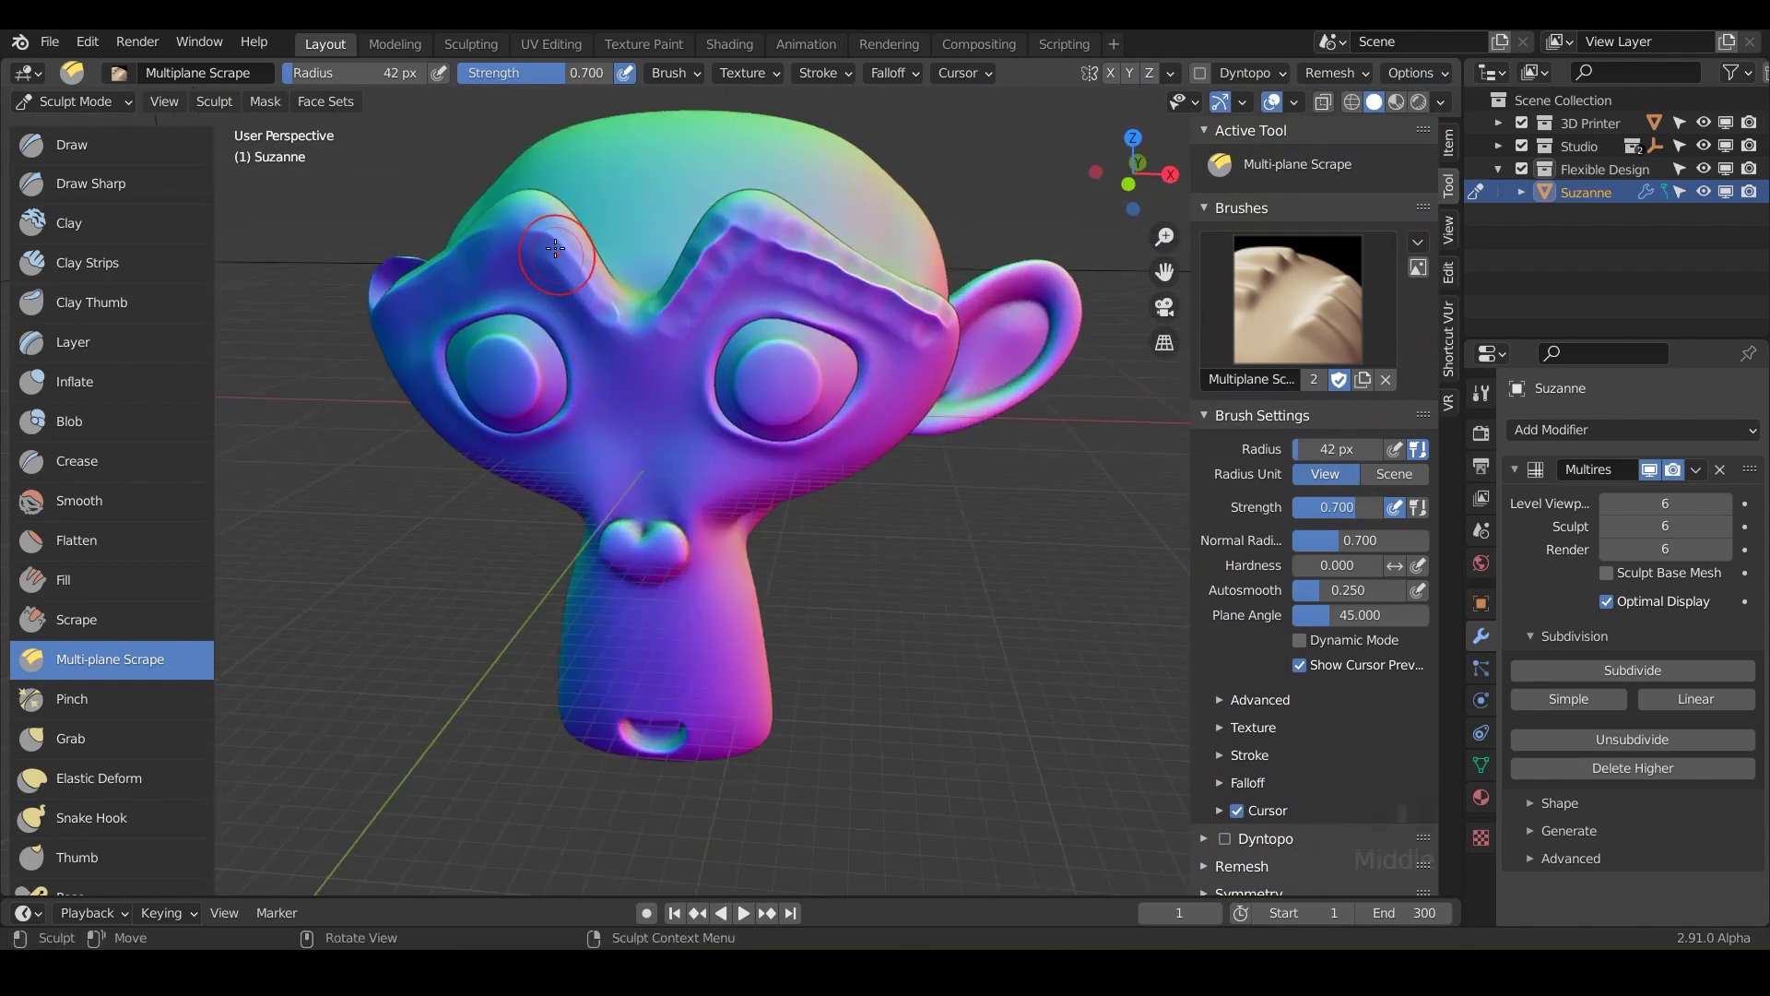
middle_click_drag(554, 246, 717, 412)
mouse_move(675, 379)
left_mouse_down("ctrl")
mouse_move(631, 423)
mouse_move(588, 416)
mouse_move(698, 445)
mouse_move(703, 398)
mouse_move(683, 380)
mouse_move(621, 378)
mouse_move(597, 425)
left_mouse_up("ctrl")
key("ctrl+z")
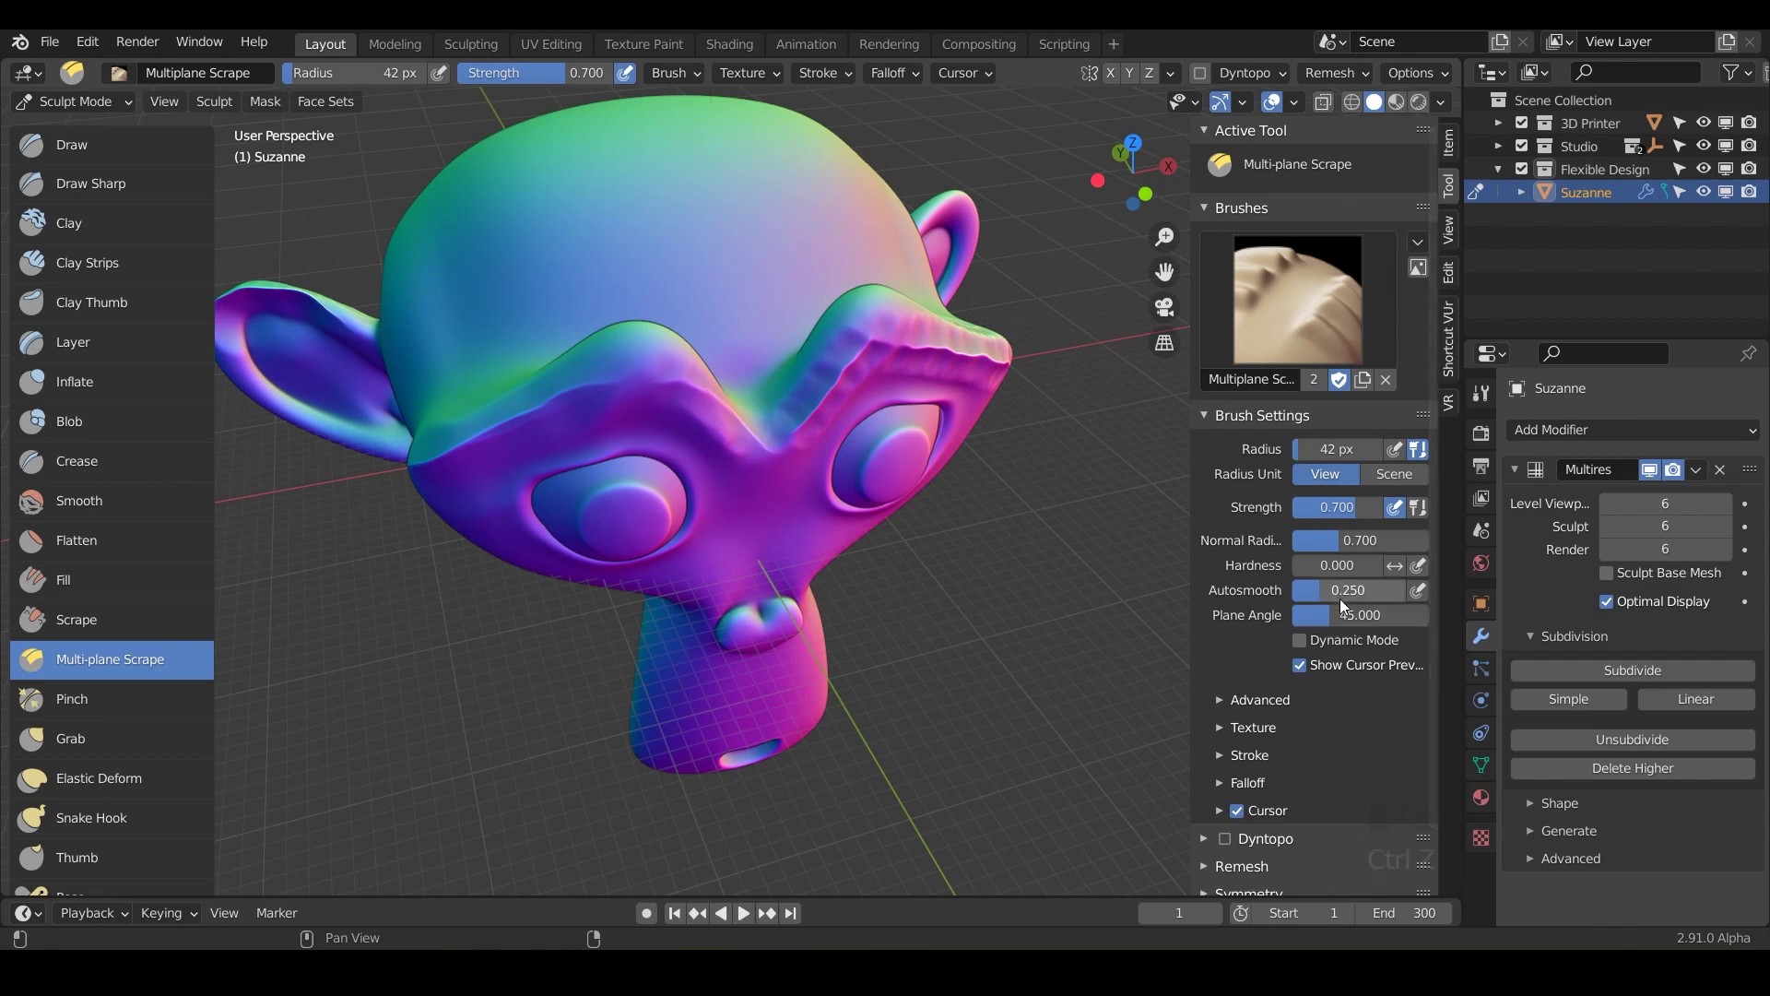
Raise Autosmooth to 0.714 and Plane Angle to 75, then scrape a groove across the head
mouse_move(1348, 590)
left_mouse_down()
mouse_move(1383, 590)
mouse_move(1333, 618)
mouse_move(1362, 621)
left_mouse_up()
left_click(1360, 616)
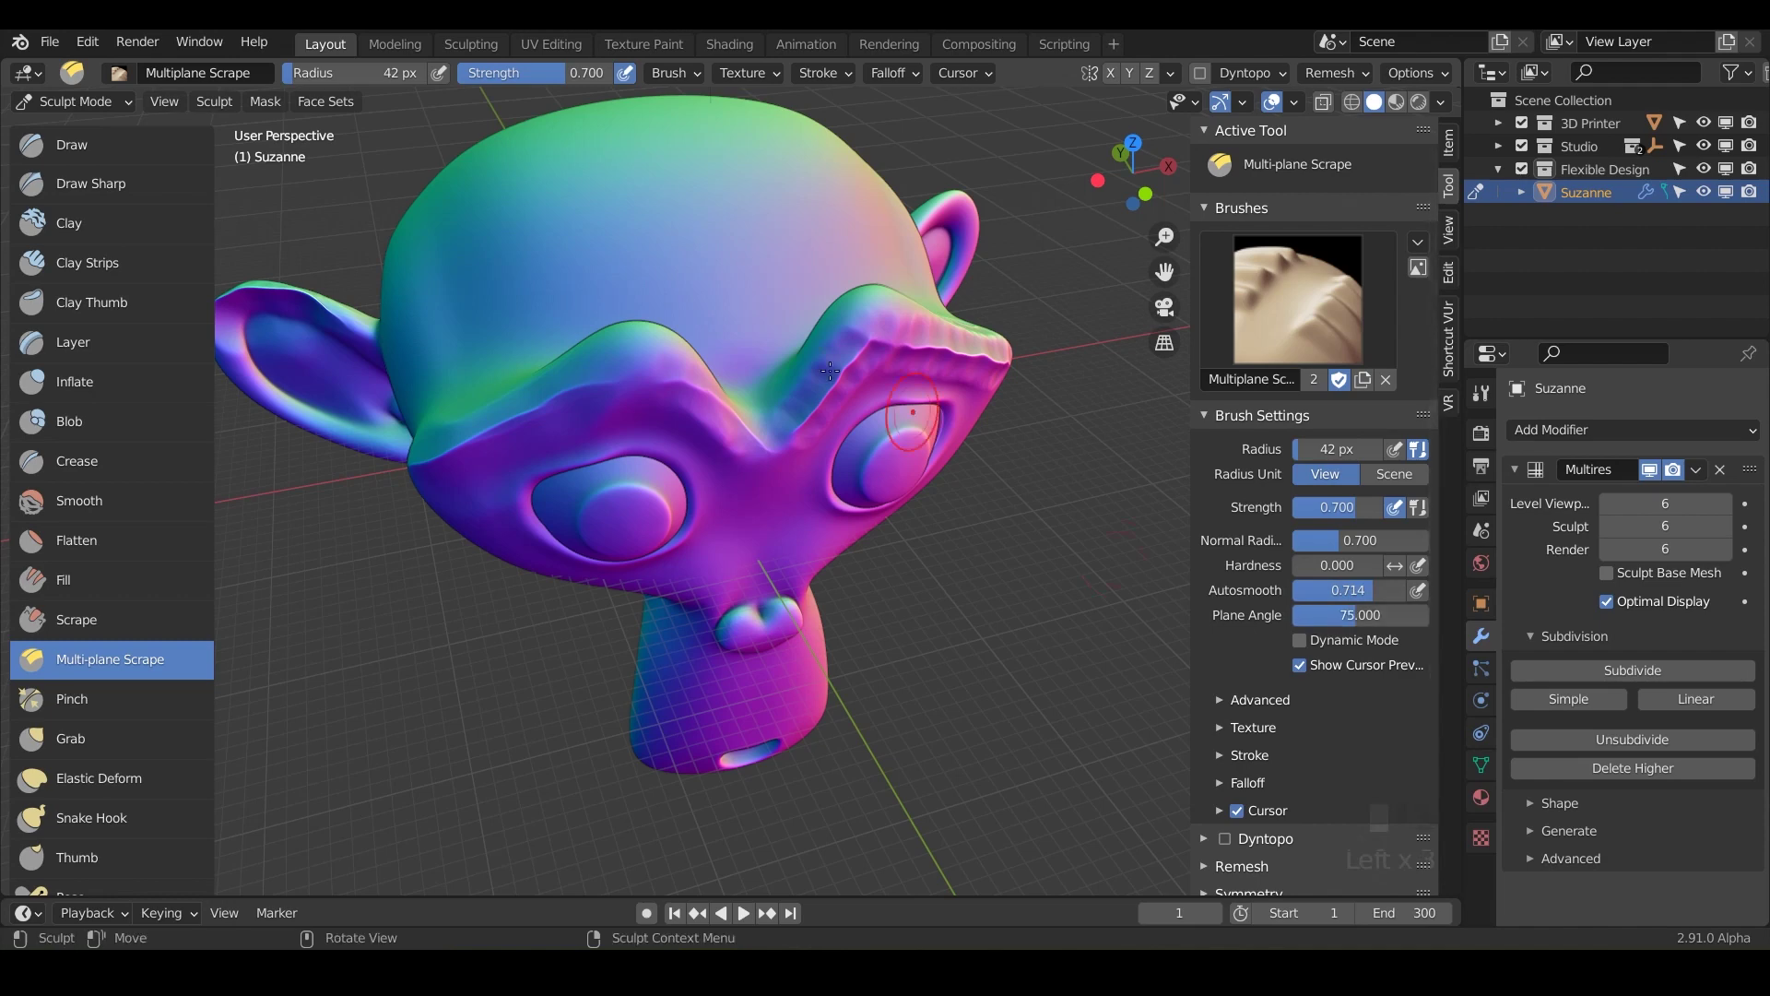
middle_click_drag(805, 403, 746, 307)
mouse_move(747, 307)
left_mouse_down()
mouse_move(871, 239)
mouse_move(961, 214)
left_mouse_up()
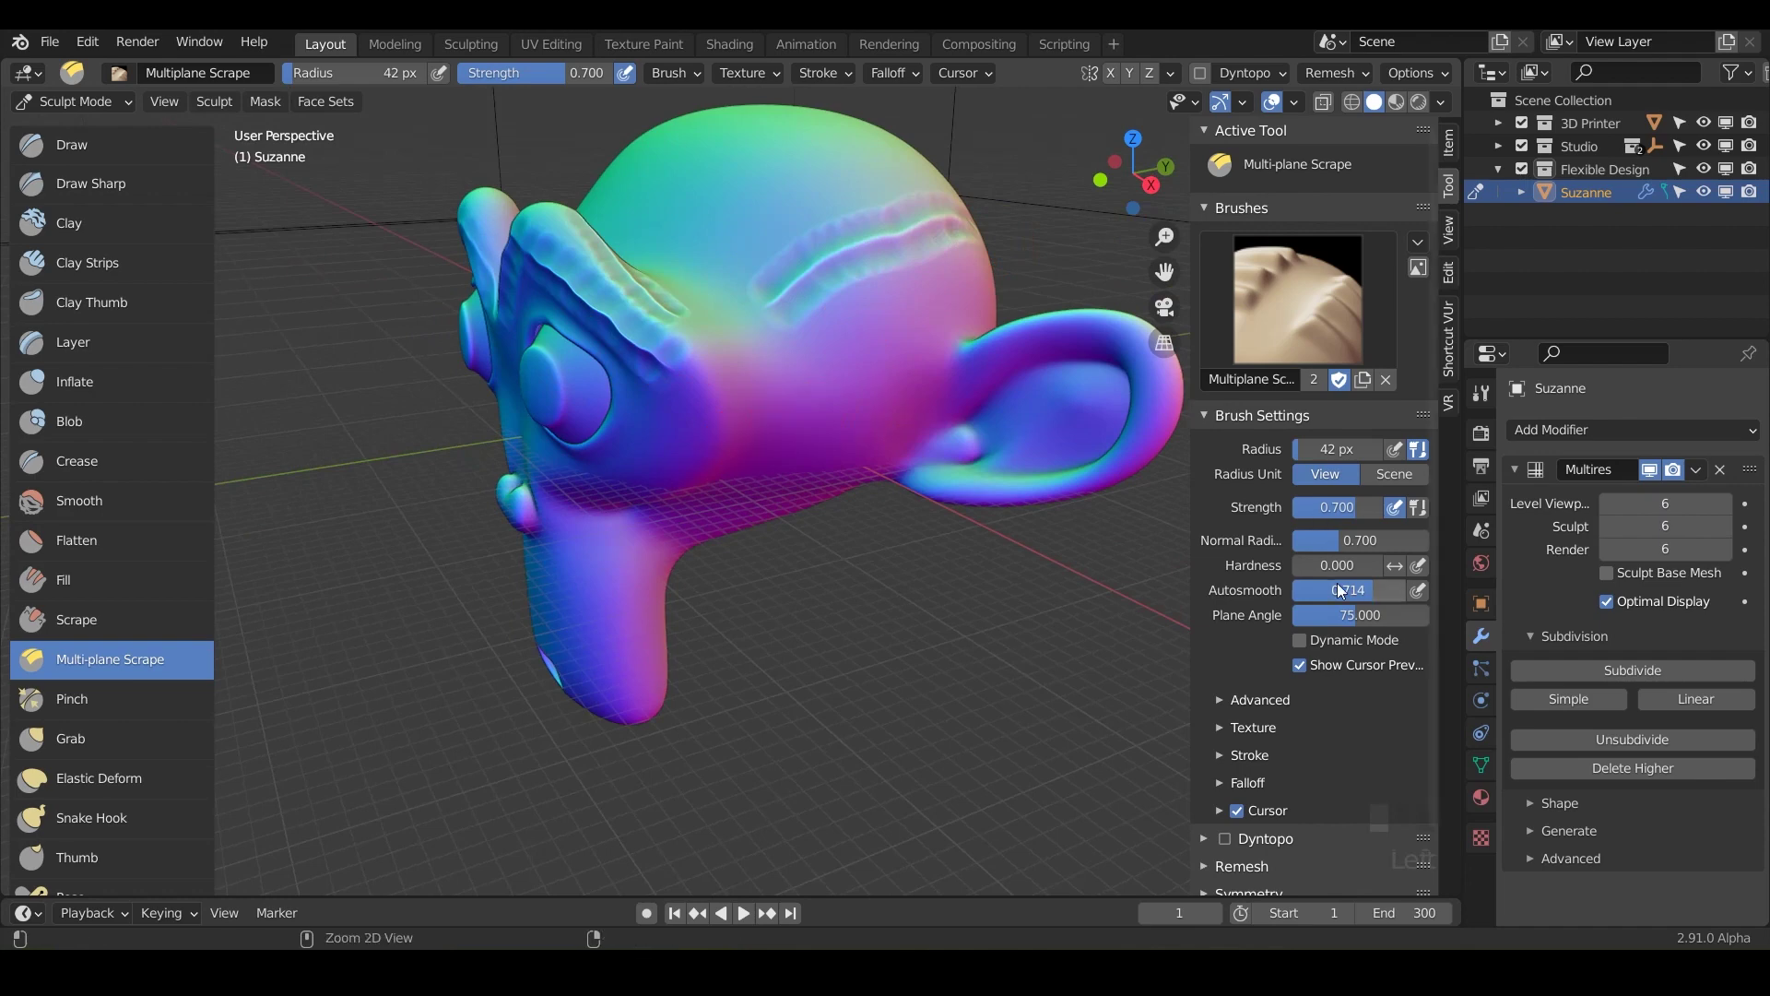
Scrape a vertical groove down the head, then undo the two trial grooves
middle_click_drag(793, 415, 743, 341)
scroll(790, 420, "down", 3)
left_click_drag(742, 337, 764, 608)
key("ctrl+z")
key("ctrl+z")
Set the brush radius to 72 px and scrape a deep vertical groove down the head
key("f")
left_click(753, 327)
left_click_drag(758, 340, 784, 683)
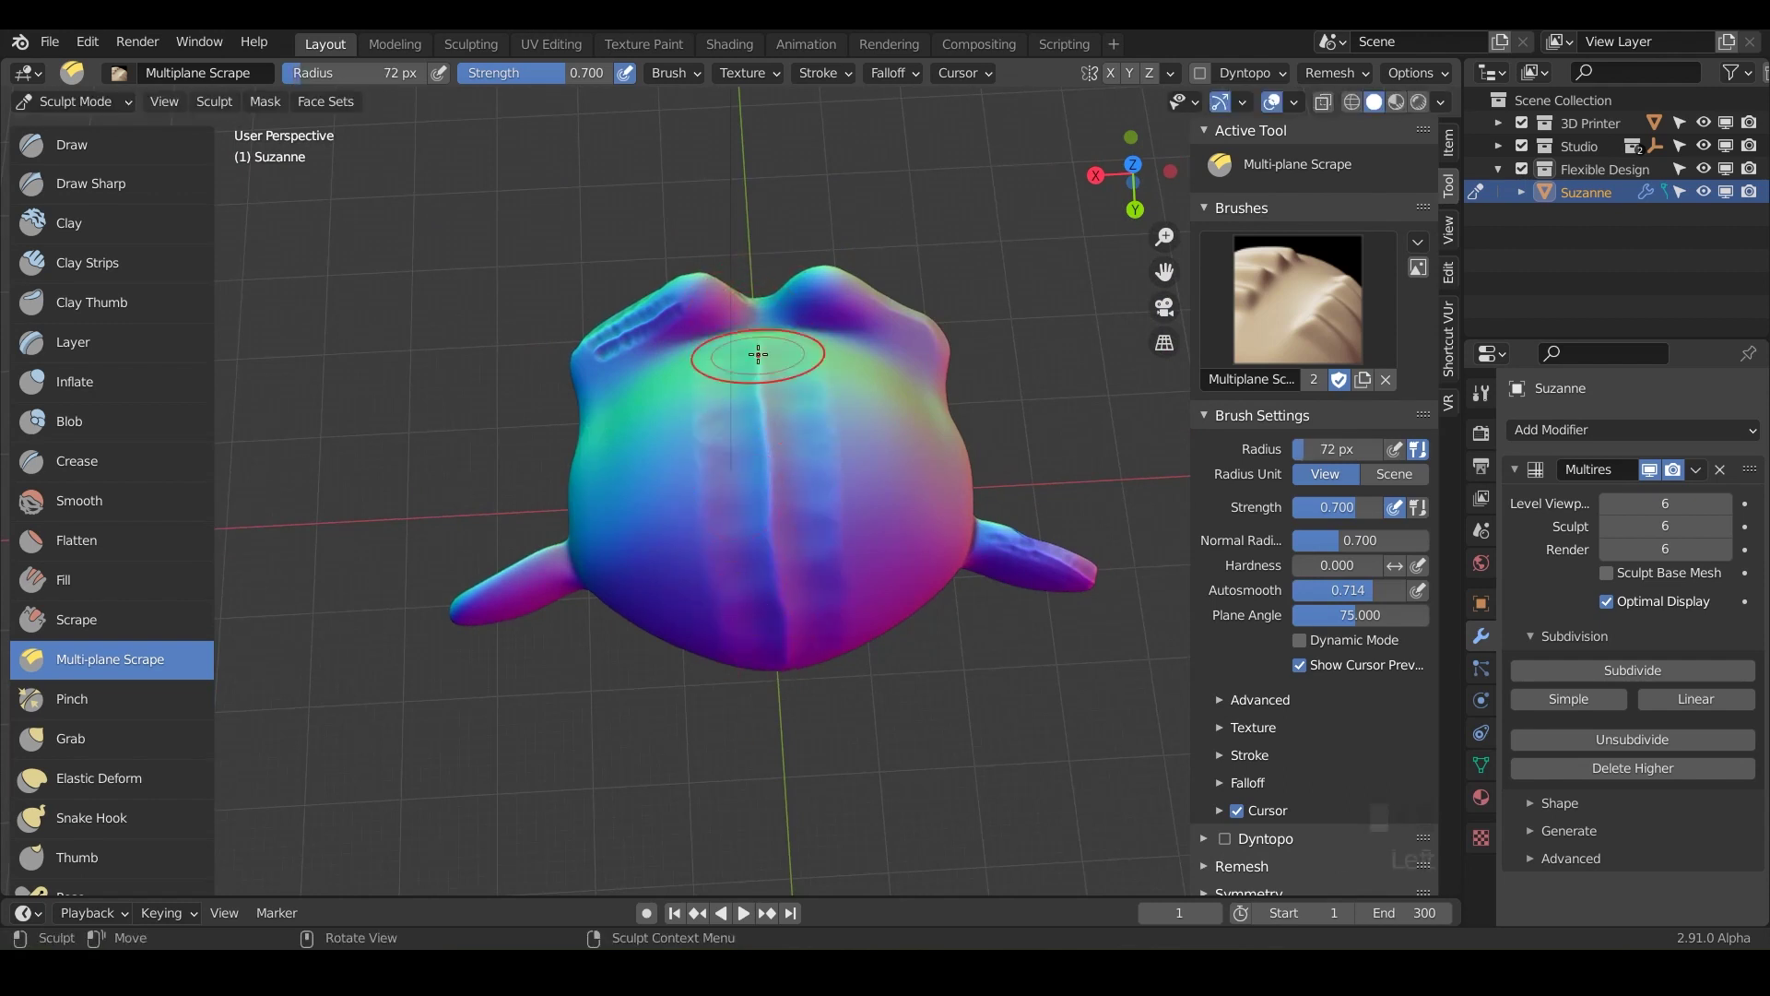
left_click_drag(758, 354, 782, 686)
left_click_drag(757, 338, 752, 334)
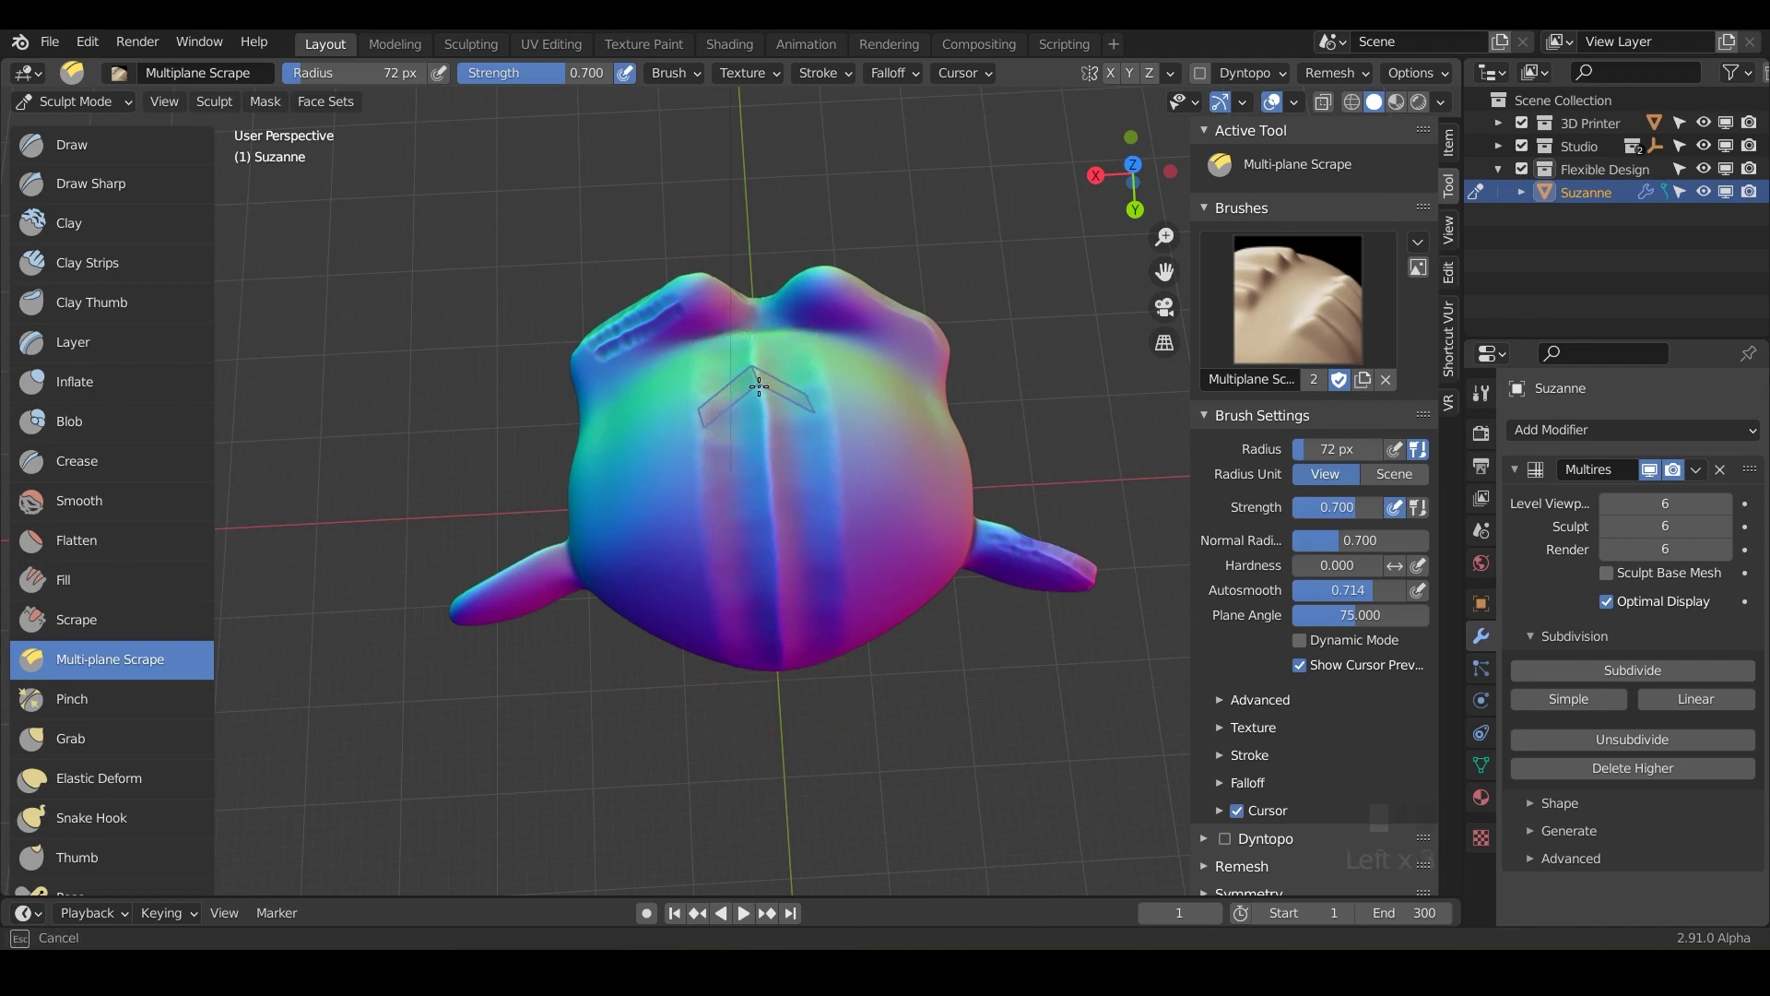
left_click_drag(776, 524, 786, 650)
left_click_drag(764, 362, 784, 657)
From a top-front view, scrape two more grooves across the top of the head
mouse_move(793, 673)
middle_mouse_down()
mouse_move(817, 708)
mouse_move(980, 642)
middle_mouse_up()
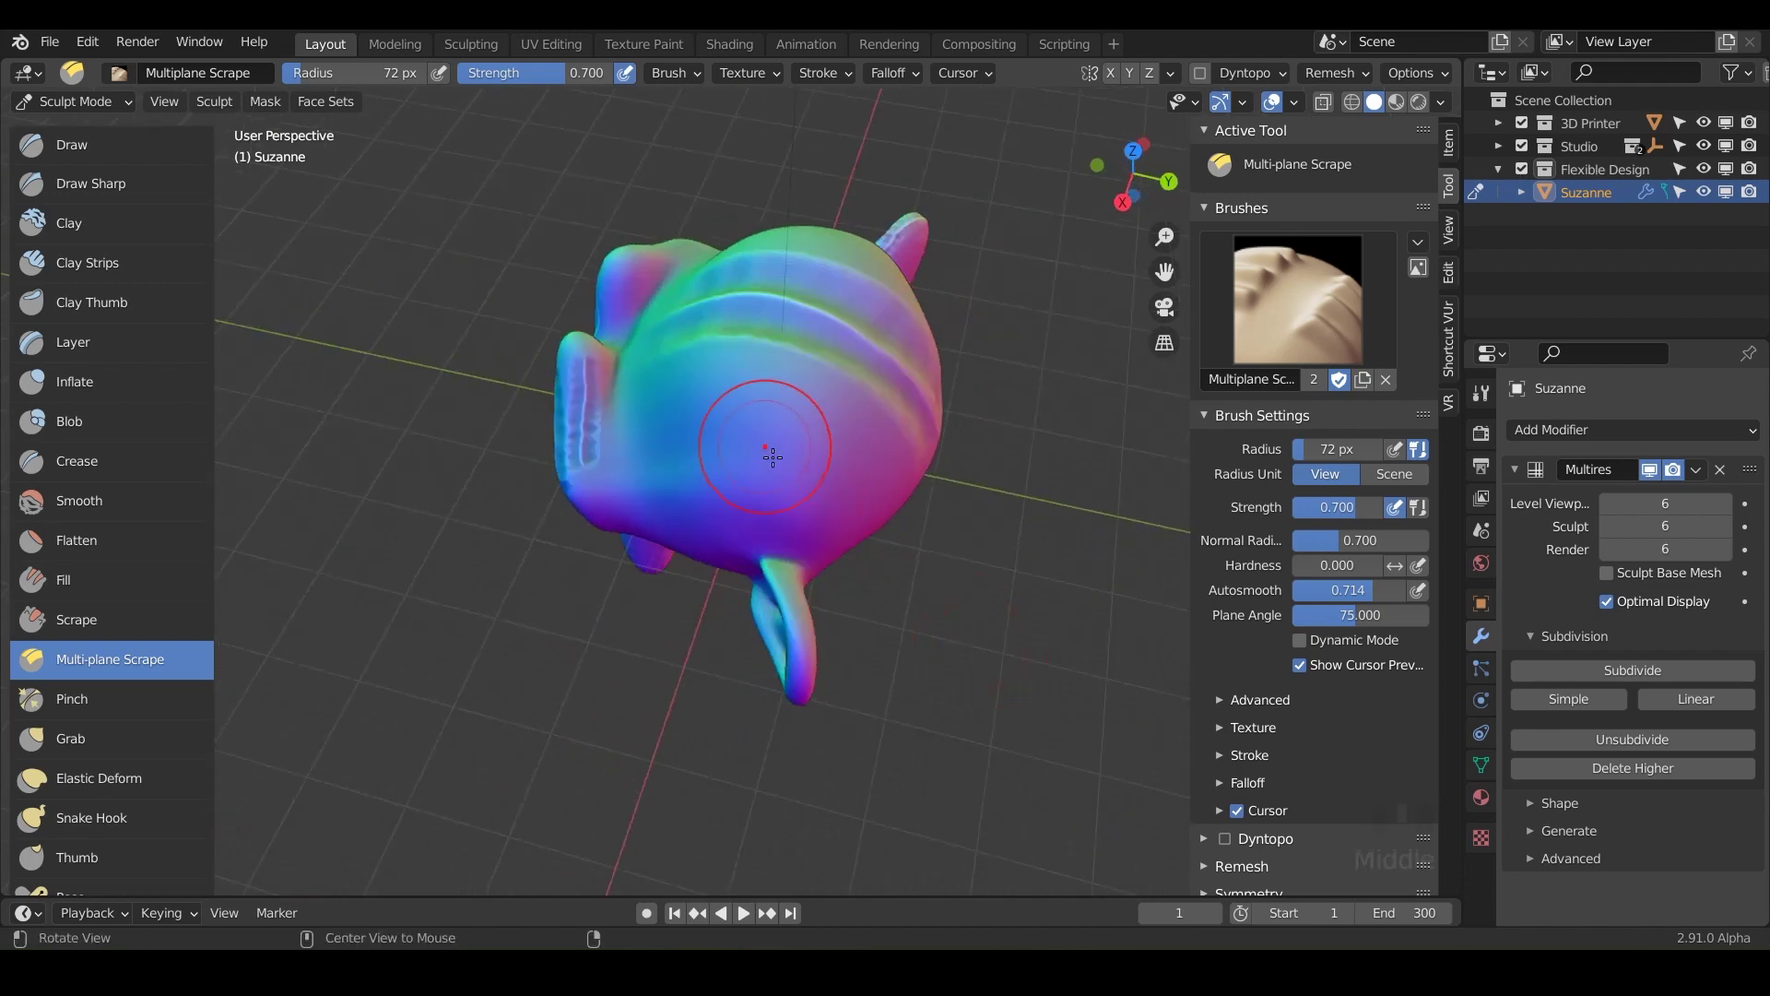
middle_click_drag(775, 459, 626, 390)
scroll(626, 390, "up", 2)
left_click_drag(627, 434, 627, 235)
left_click_drag(447, 560, 472, 318)
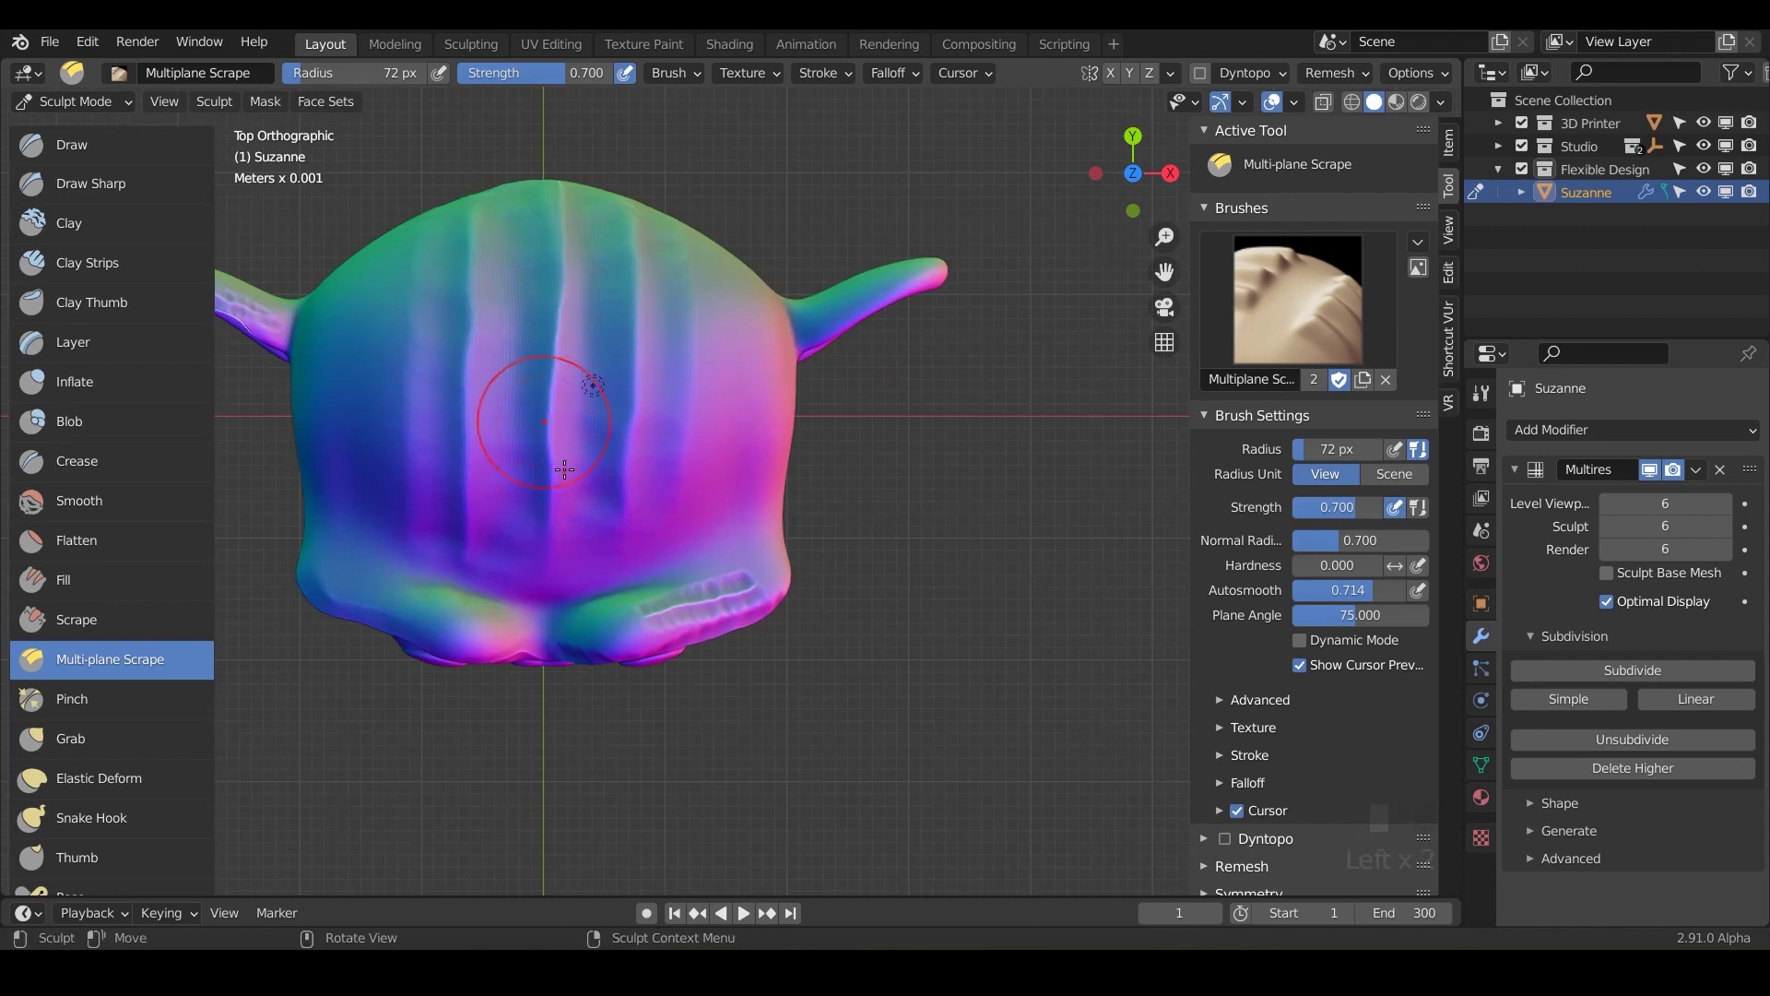
Orbit out of the top view and scrape the brow ridge flat
middle_click_drag(564, 469, 1119, 687)
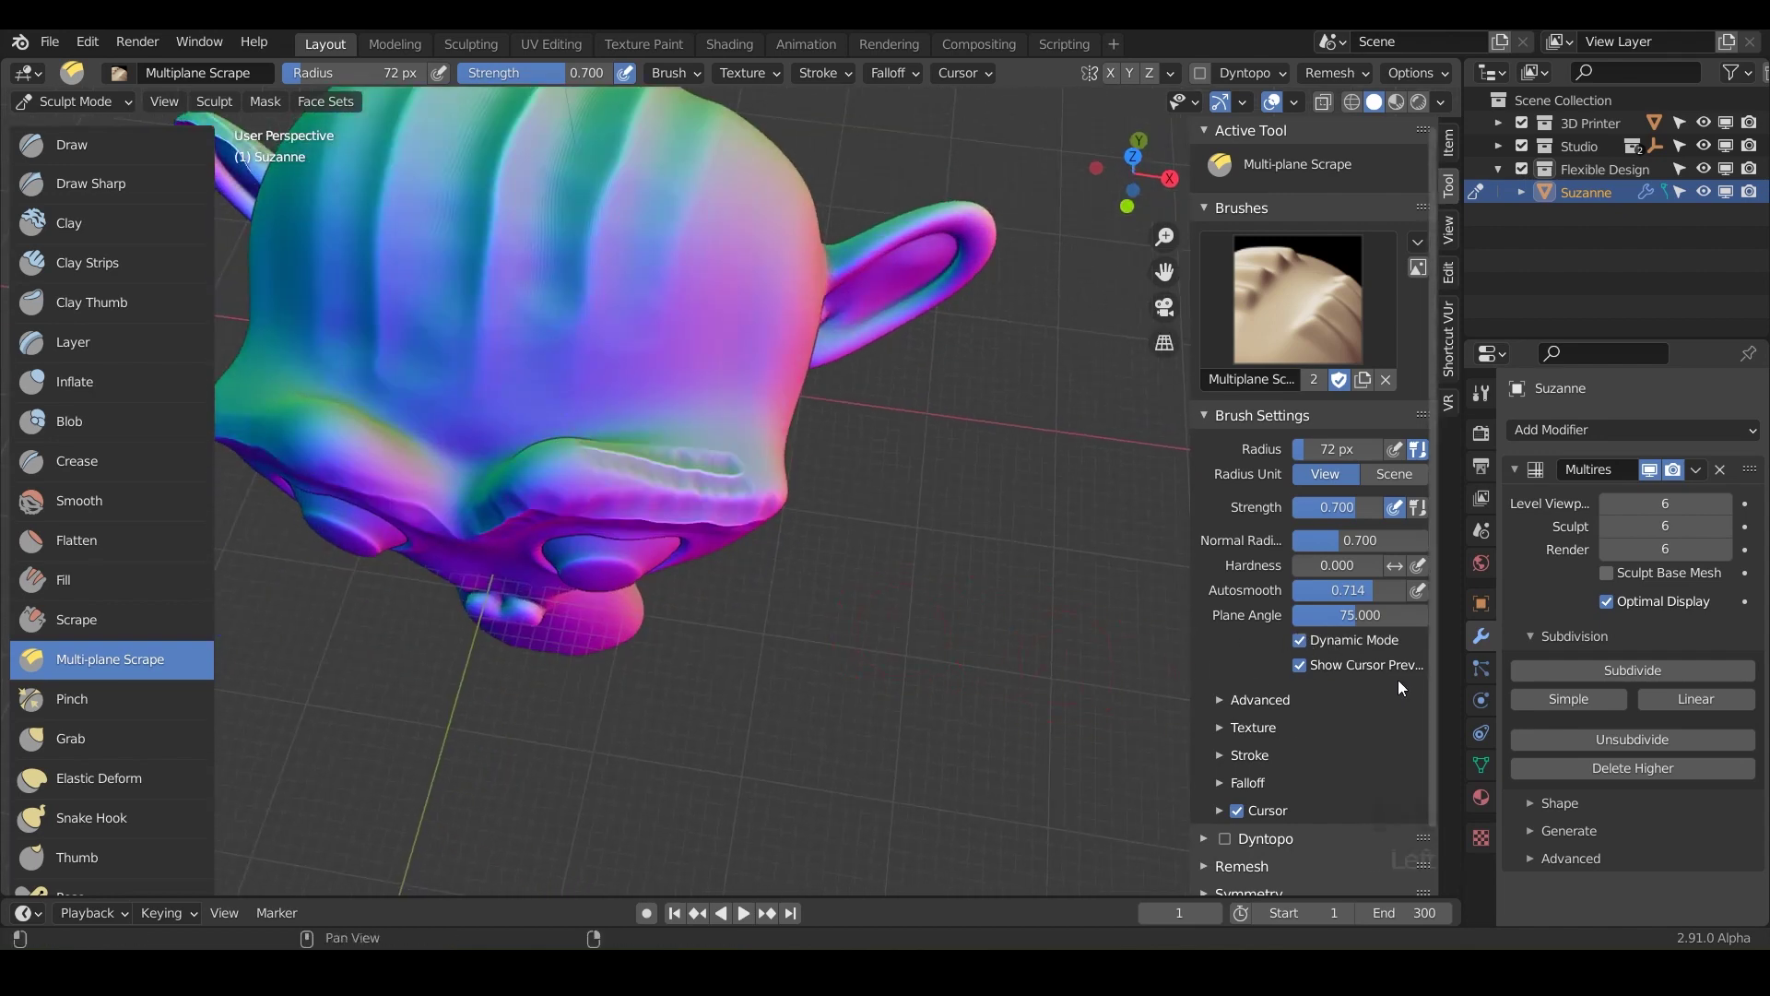
middle_click_drag(708, 442, 789, 352)
mouse_move(738, 312)
left_mouse_down()
mouse_move(742, 336)
mouse_move(954, 467)
left_mouse_up()
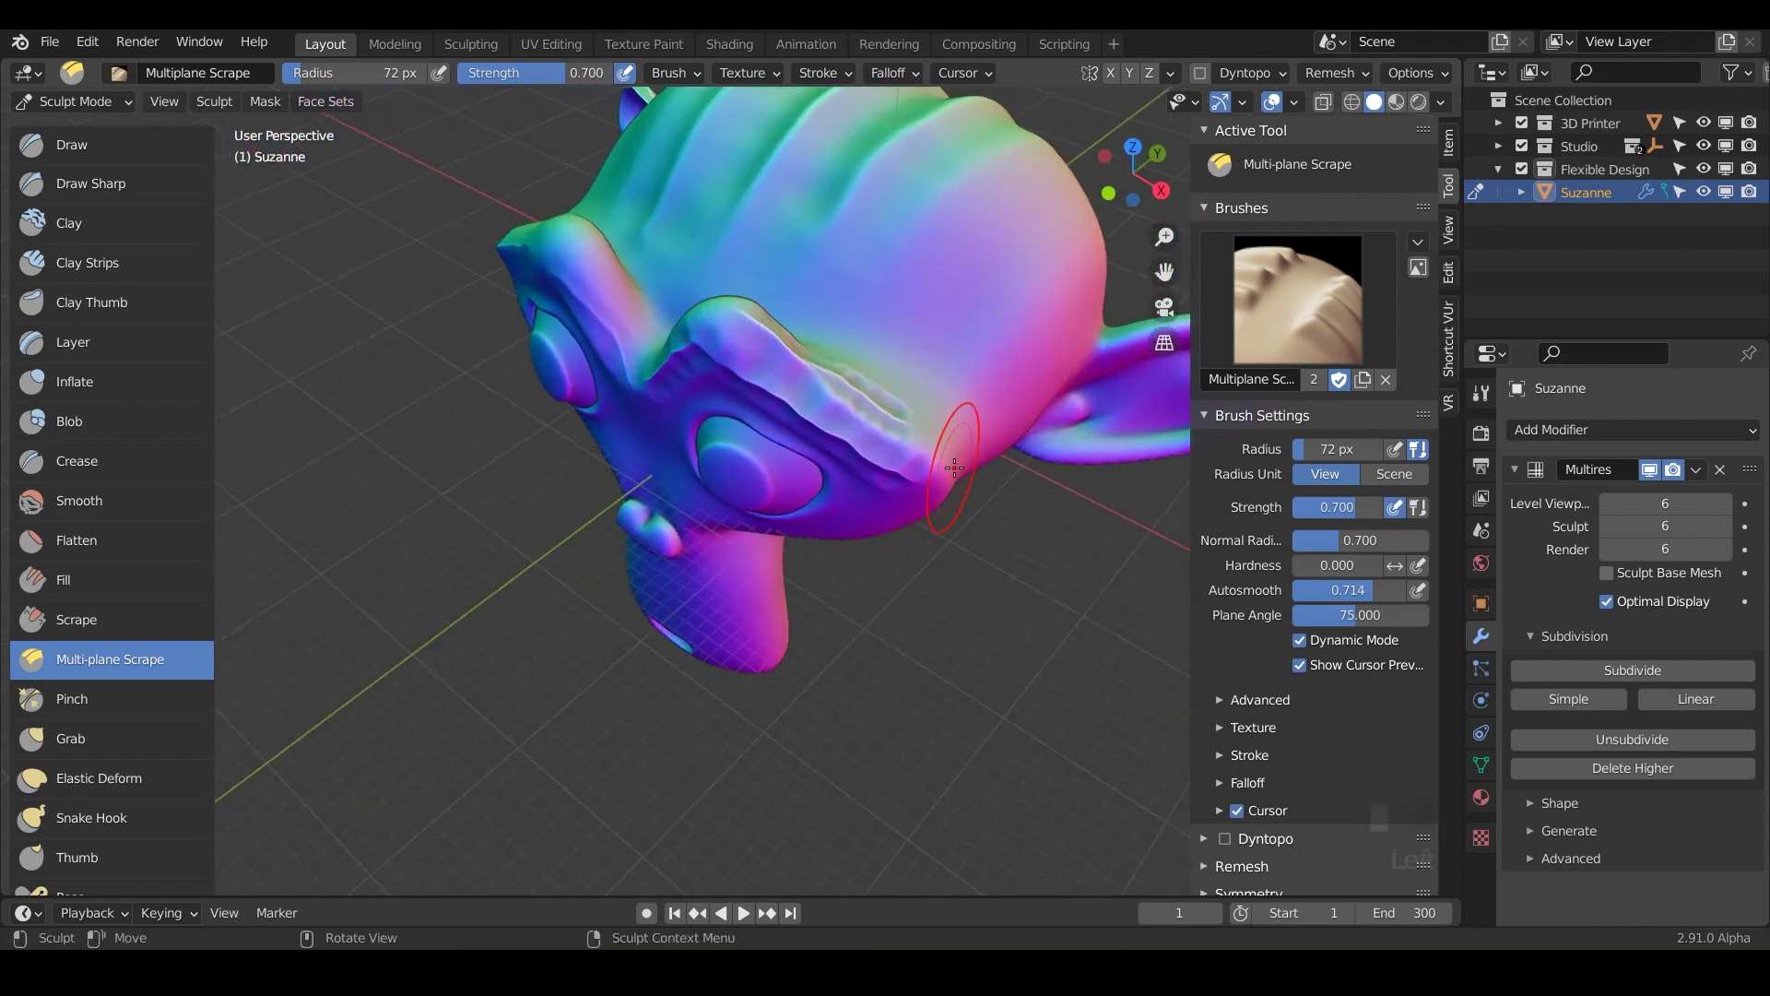
Turn off Show Cursor Preview and scrape deep vertical grooves over the top of the head
left_click(1299, 664)
middle_click_drag(802, 456, 805, 460)
mouse_move(1079, 419)
middle_mouse_down()
mouse_move(948, 482)
mouse_move(691, 415)
mouse_move(728, 305)
middle_mouse_up()
mouse_move(729, 304)
left_mouse_down()
mouse_move(744, 293)
mouse_move(779, 495)
left_mouse_up()
middle_click_drag(756, 305, 751, 434)
left_click_drag(767, 428, 786, 684)
left_click_drag(749, 461, 782, 763)
Carve a diagonal groove and several grooves down the sides of Suzanne's head
middle_click_drag(790, 705, 795, 405)
mouse_move(788, 286)
left_mouse_down()
mouse_move(881, 364)
mouse_move(959, 472)
left_mouse_up()
mouse_move(959, 472)
middle_mouse_down()
mouse_move(816, 415)
mouse_move(934, 403)
middle_mouse_up()
left_click_drag(927, 376, 762, 688)
middle_click_drag(849, 642, 785, 546)
mouse_move(927, 450)
left_mouse_down()
mouse_move(816, 517)
mouse_move(725, 620)
left_mouse_up()
mouse_move(765, 613)
middle_mouse_down()
mouse_move(751, 523)
mouse_move(709, 518)
middle_mouse_up()
left_click_drag(689, 493, 785, 594)
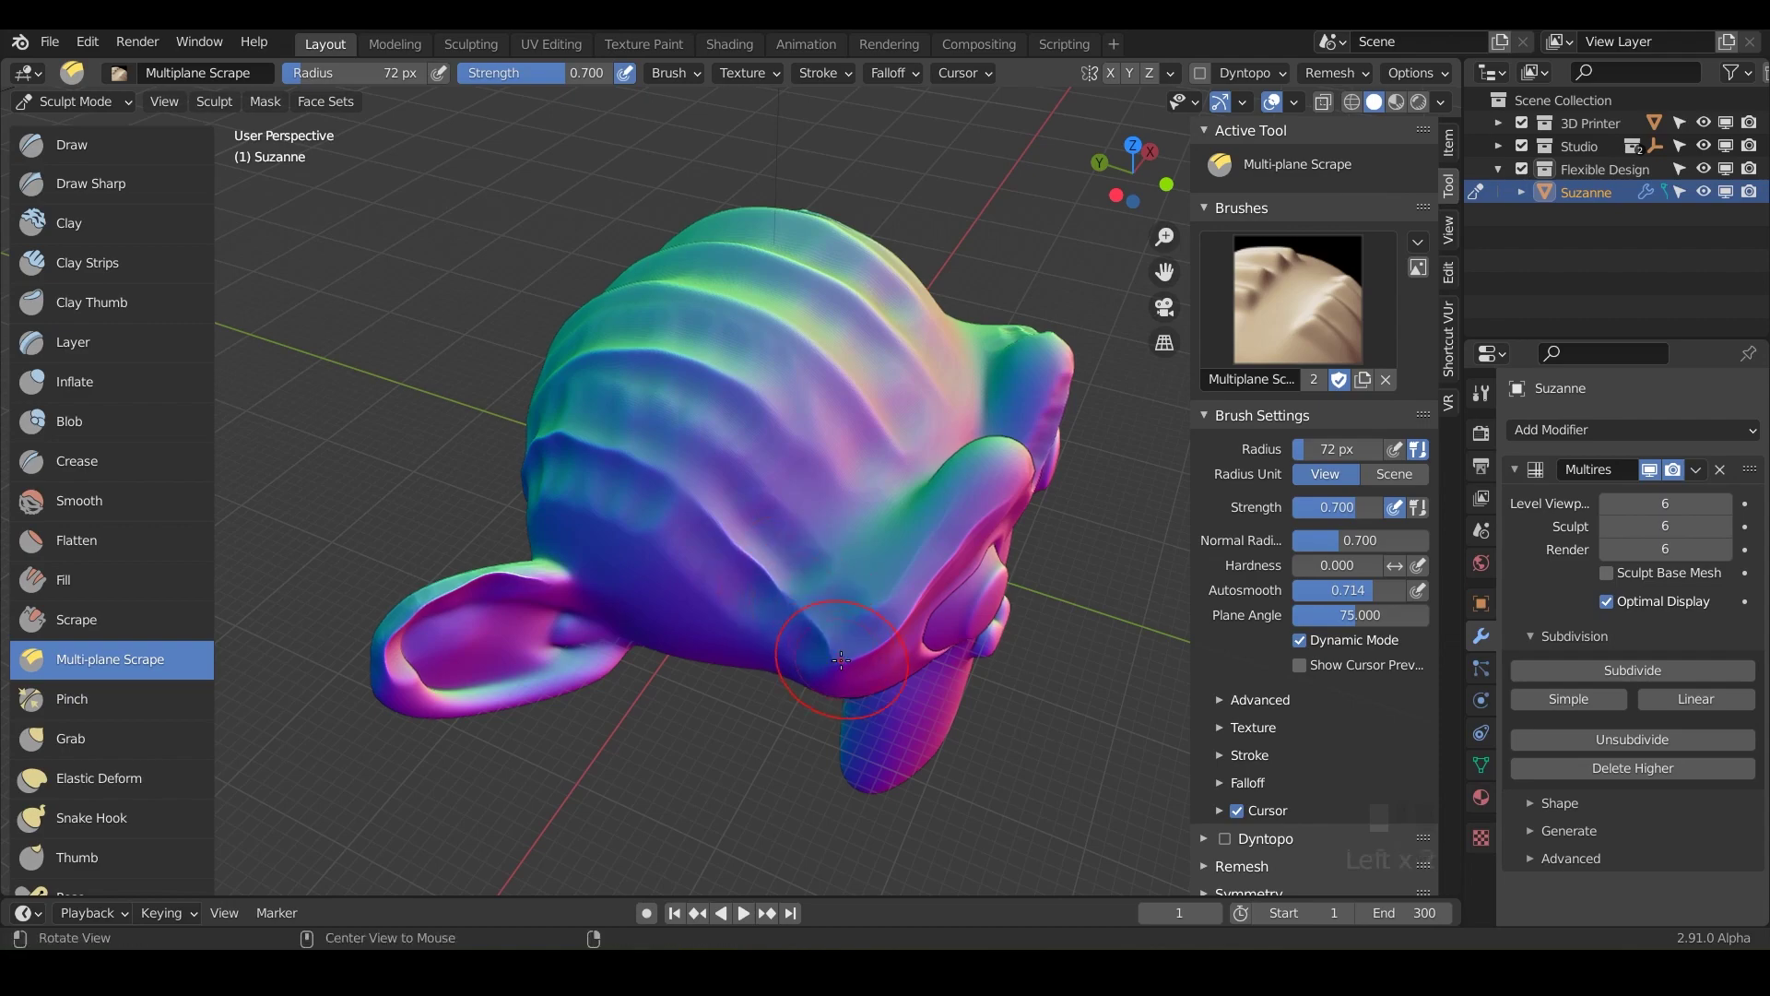
middle_click_drag(850, 702, 855, 501)
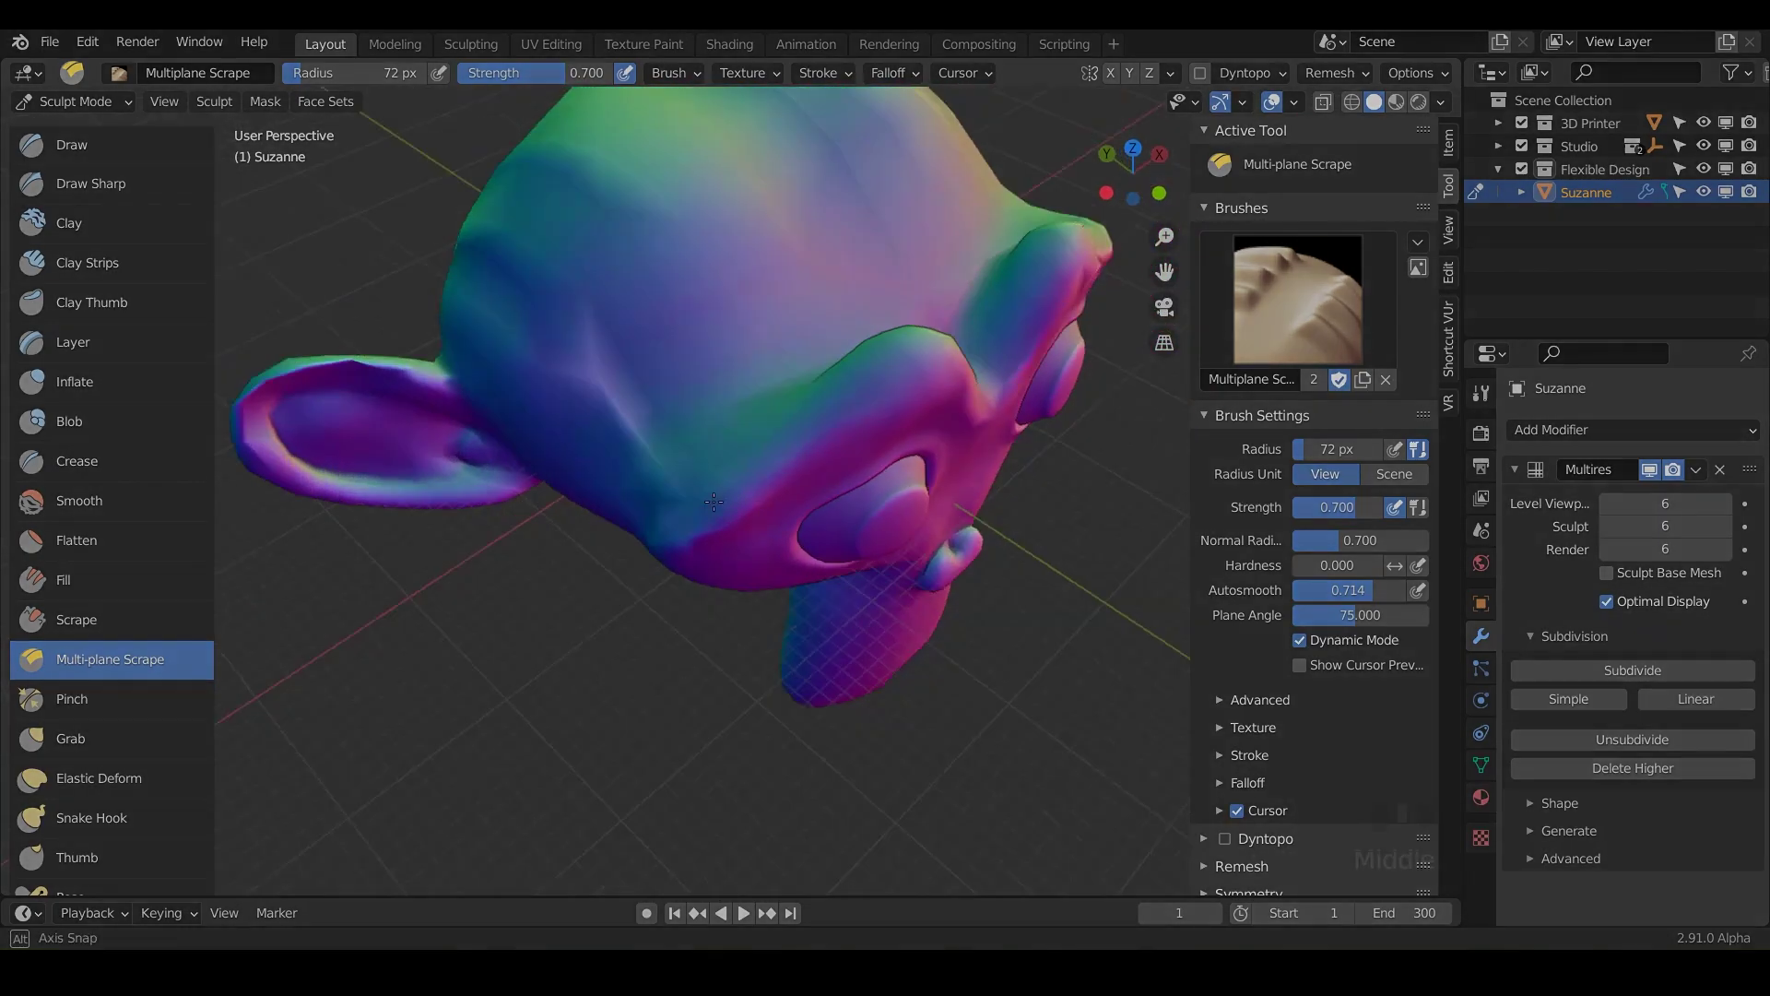